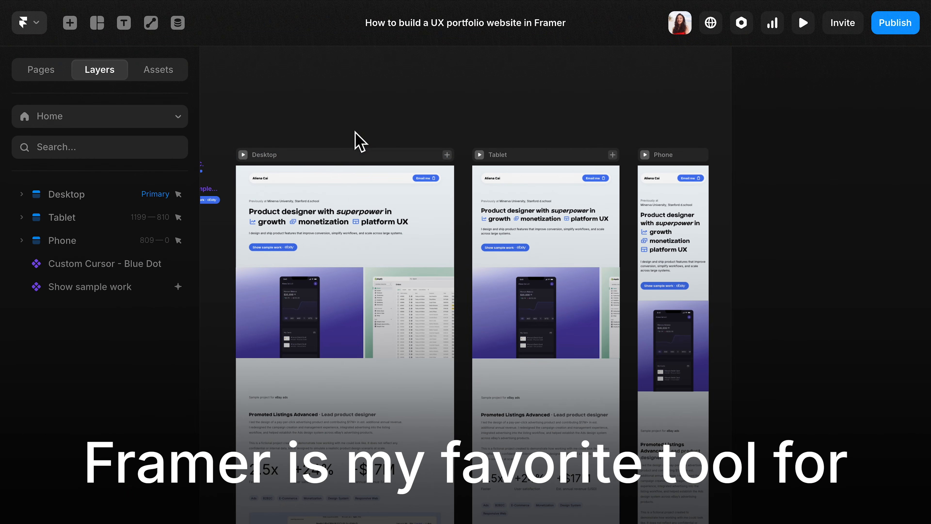
Examine the Desktop, Tablet and Phone breakpoints of the example portfolio and read through its sample project section in the preview.
click(343, 161)
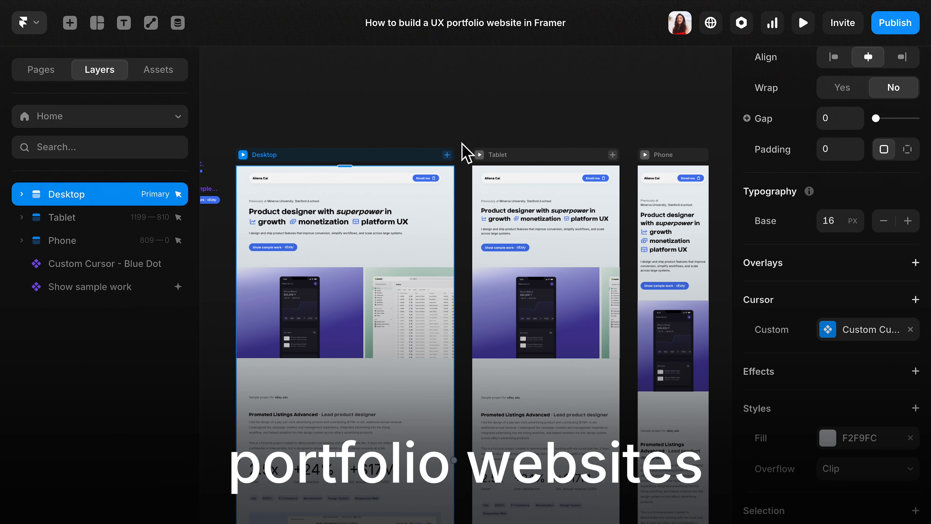
click(521, 155)
click(666, 158)
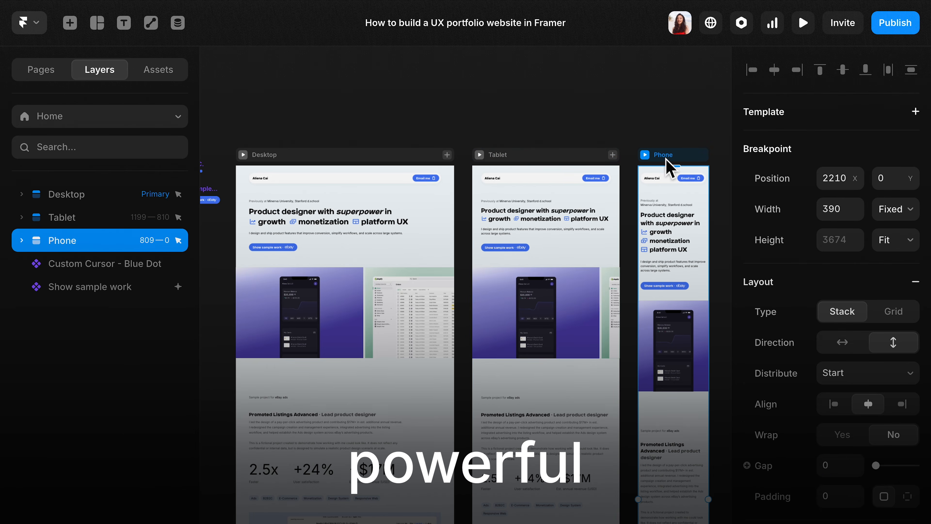
scroll(370, 234, up, 3)
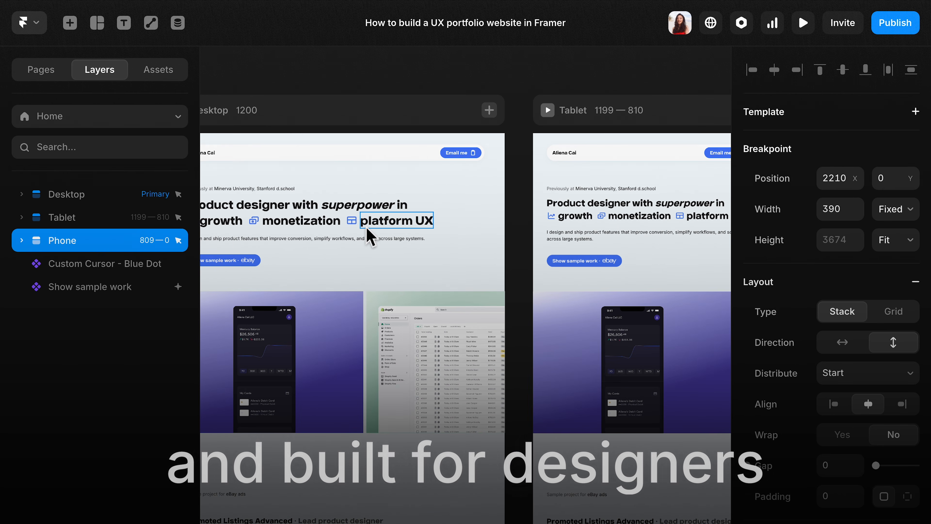
scroll(369, 235, up, 2)
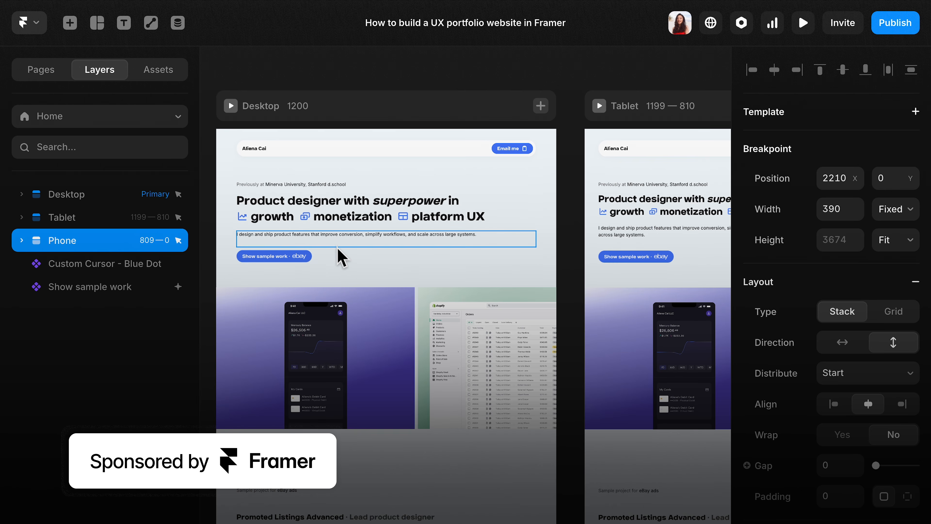
click(339, 262)
scroll(791, 326, down, 4)
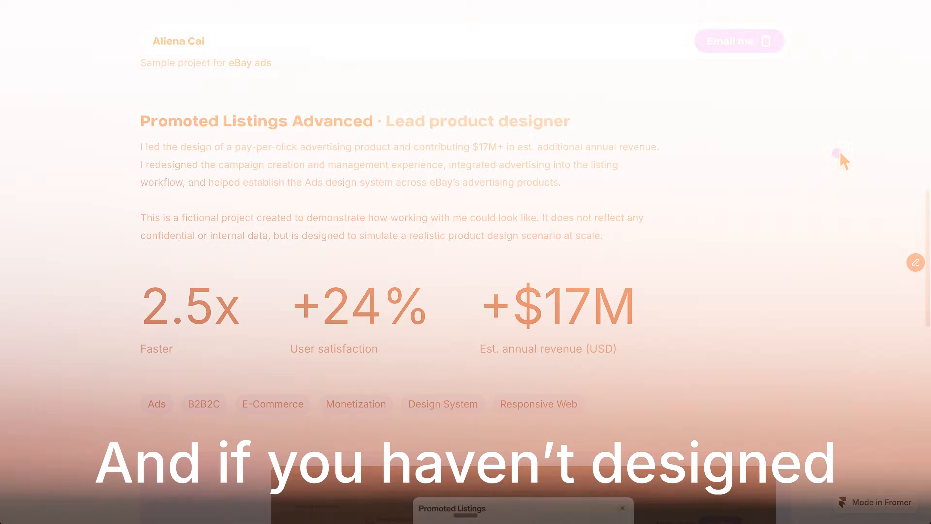
scroll(843, 158, down, 5)
scroll(842, 158, down, 3)
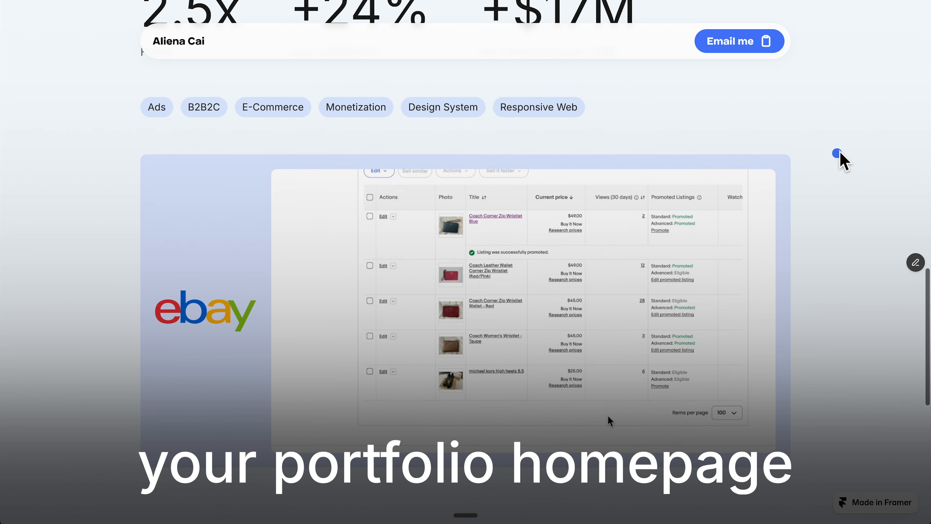
scroll(610, 421, up, 3)
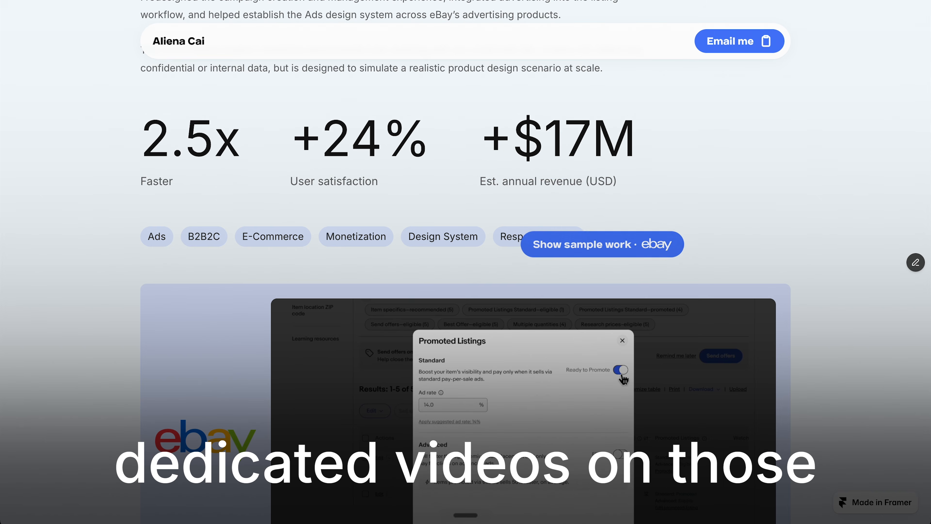
scroll(626, 259, down, 5)
scroll(615, 245, down, 5)
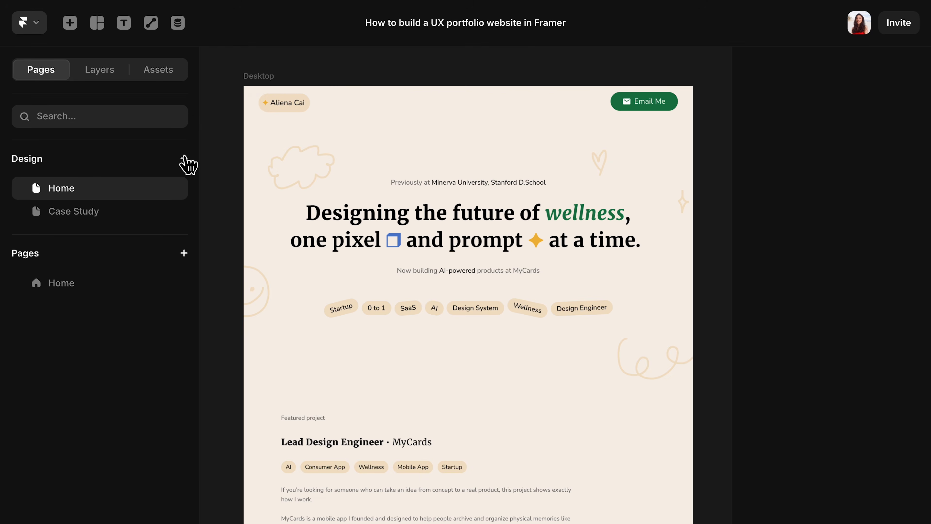
Create a web page from the Home design's Desktop frame and name it home.
click(260, 87)
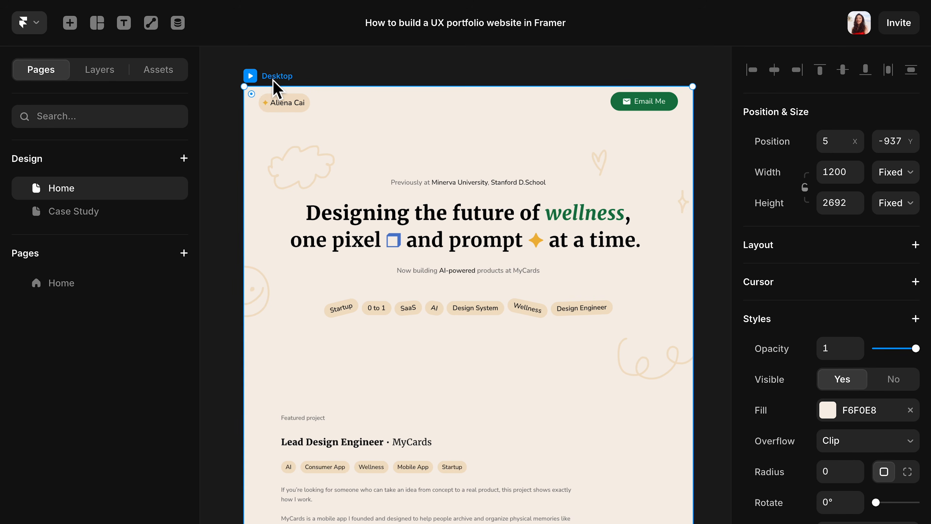
right_click(263, 91)
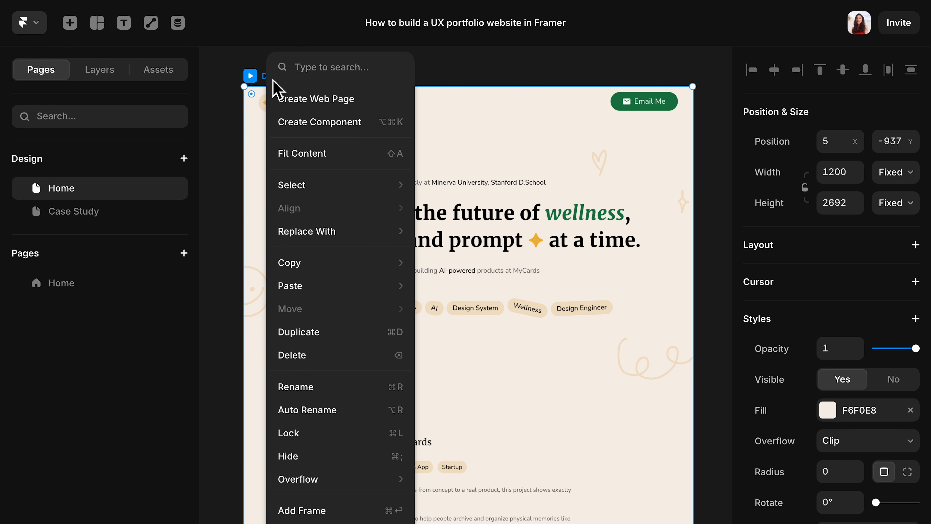
click(366, 110)
double_click(77, 306)
text(home)
key(Return)
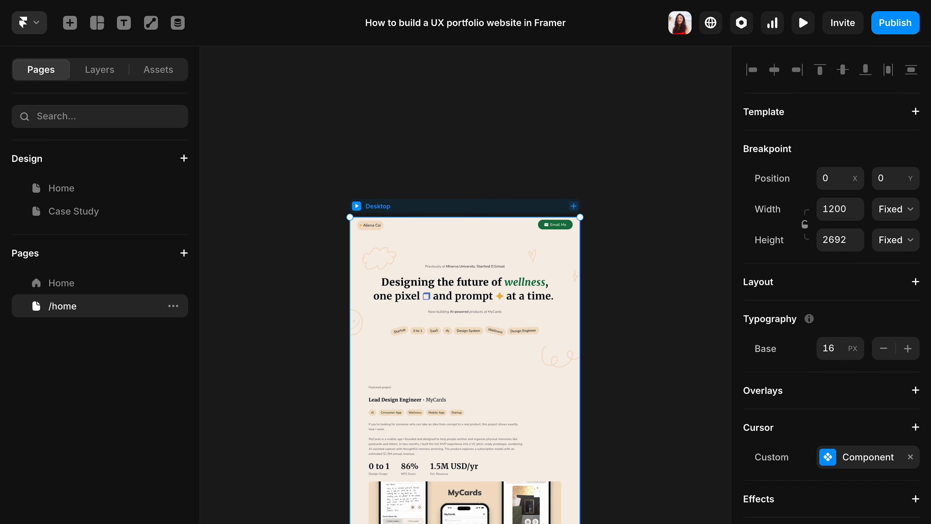
Set the /home page as the site's home page and delete the /old-home page.
right_click(78, 307)
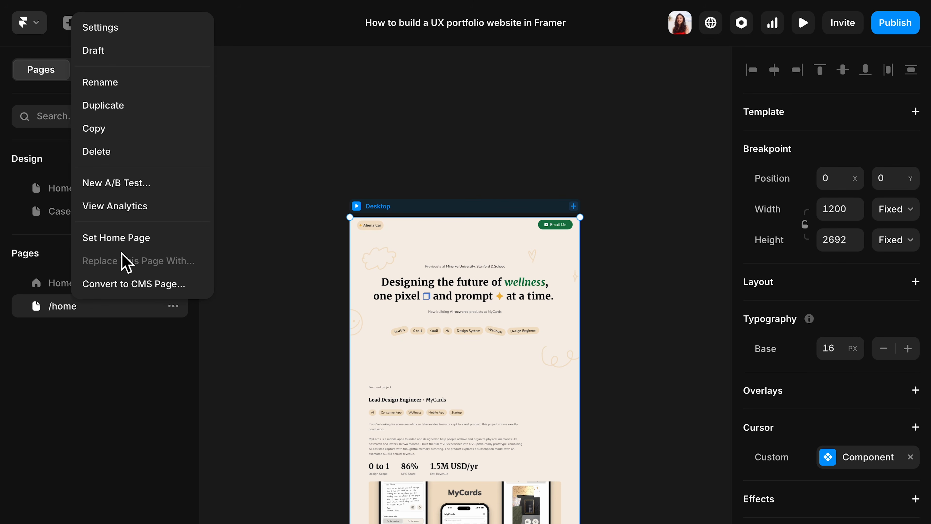
click(136, 242)
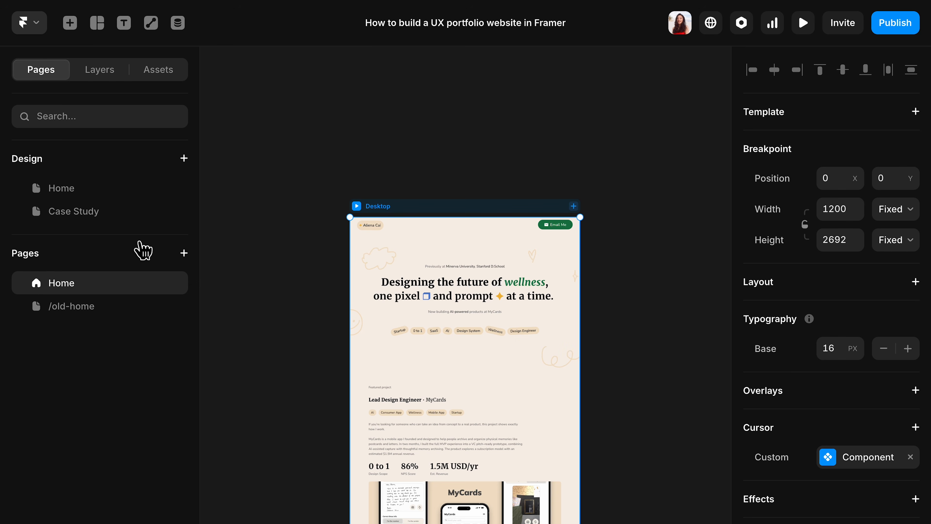
right_click(126, 314)
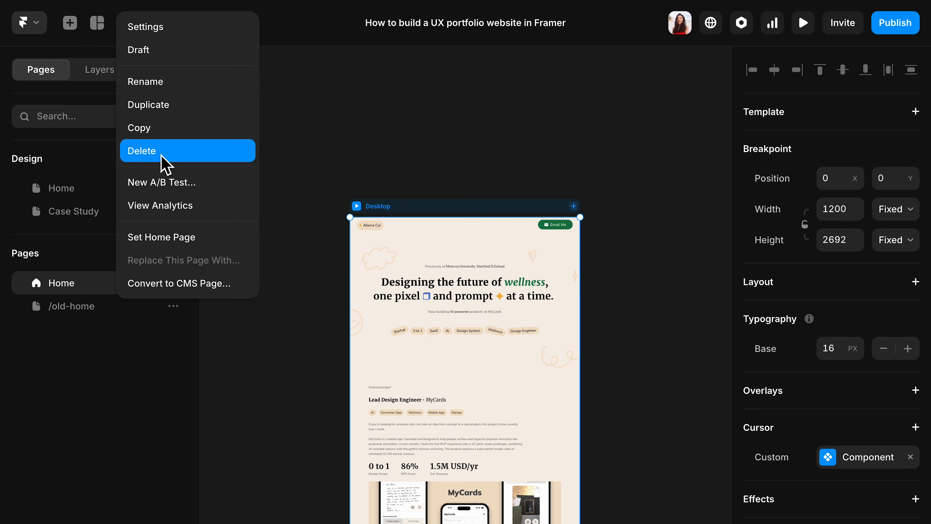
click(166, 164)
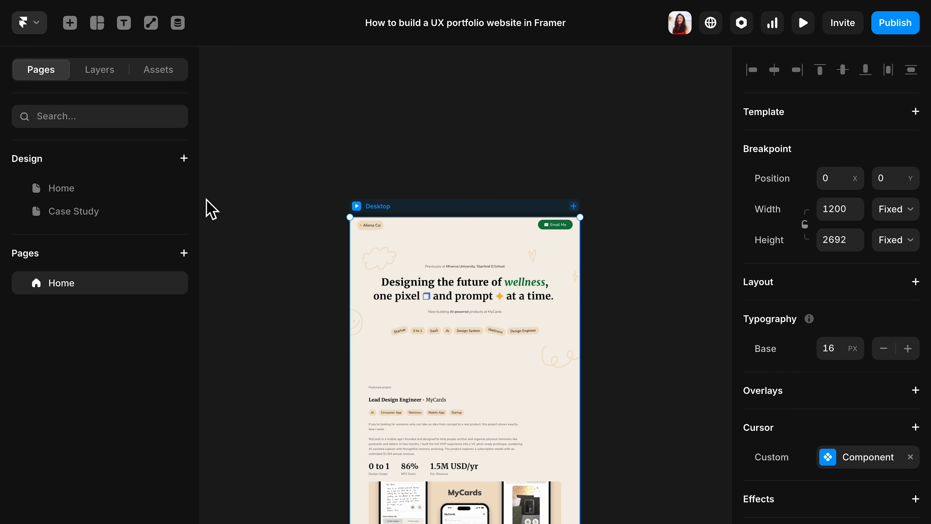
Create a web page from the Case Study design's Desktop frame and name it MyCards.
click(135, 219)
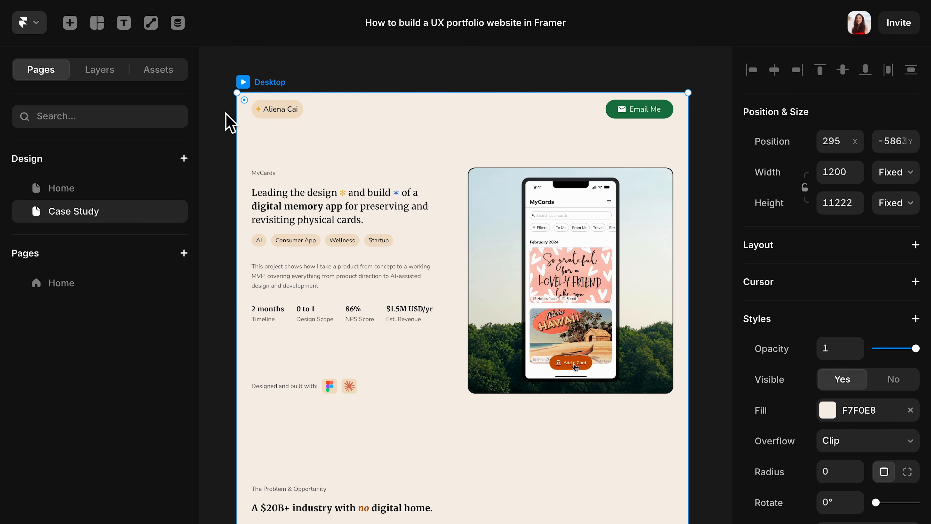
right_click(274, 94)
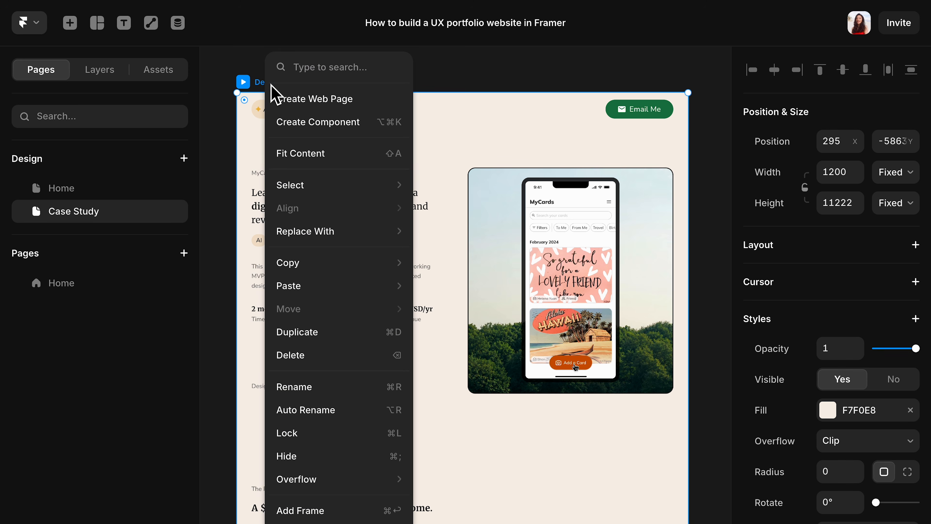
click(351, 99)
double_click(83, 307)
text(MyCards)
key(Return)
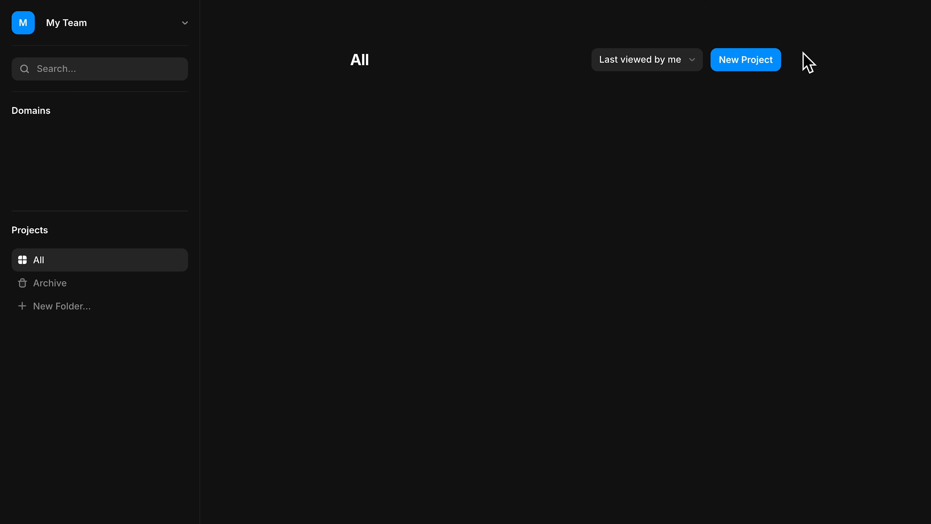
Create a new blank project and name it UX Portfolio.
click(775, 71)
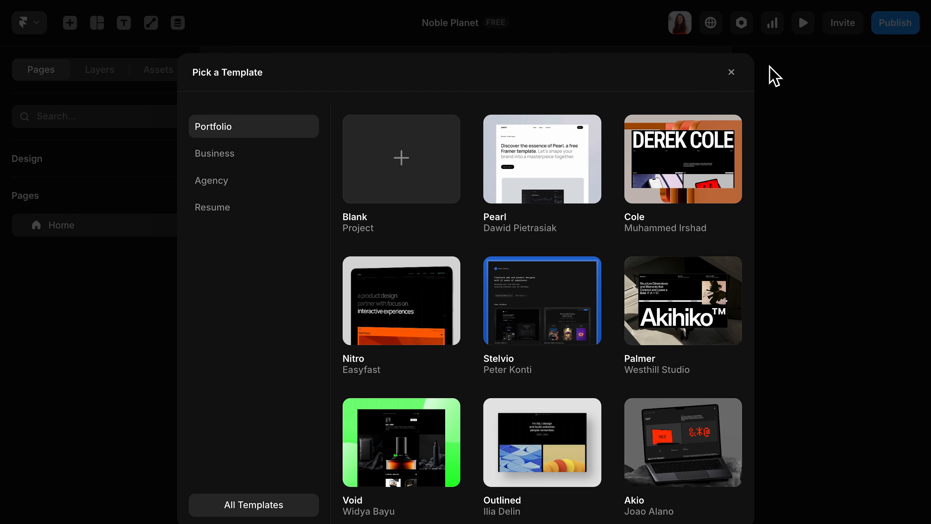
click(439, 155)
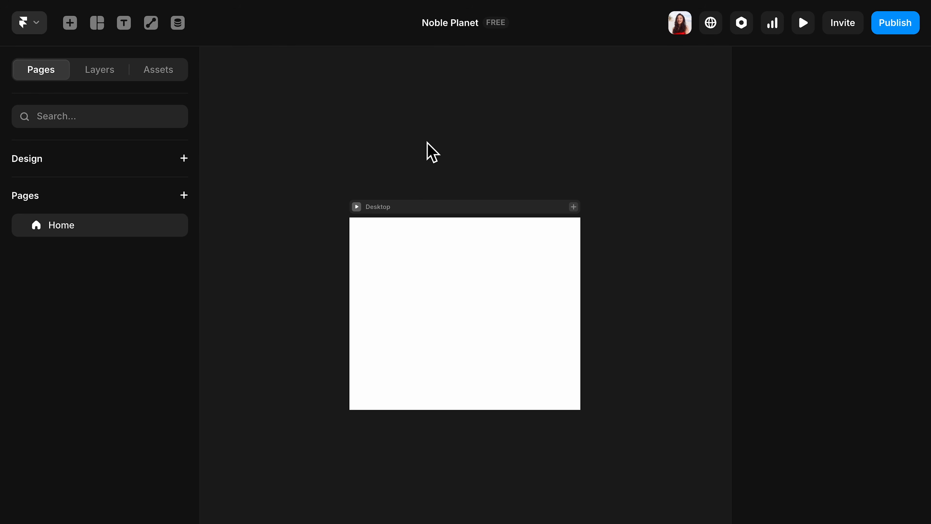
click(449, 25)
text(UX Portfolio)
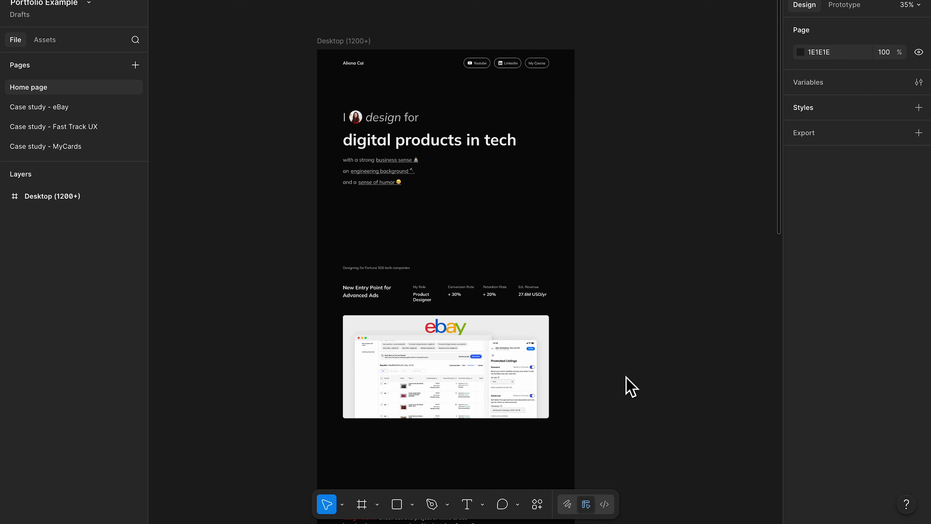
In Figma, copy the Desktop (1200+) home page frame to the clipboard with the Figma to HTML with Framer plugin.
click(349, 46)
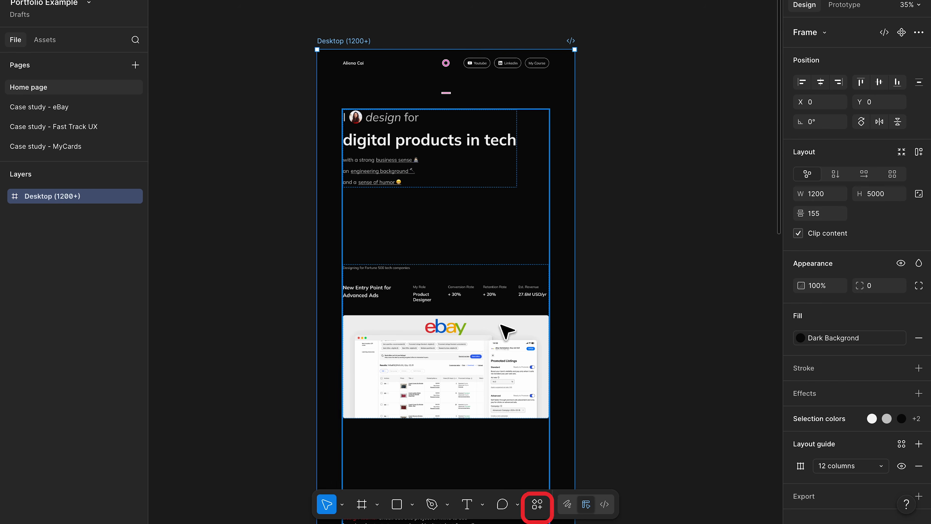
click(537, 504)
text(framer)
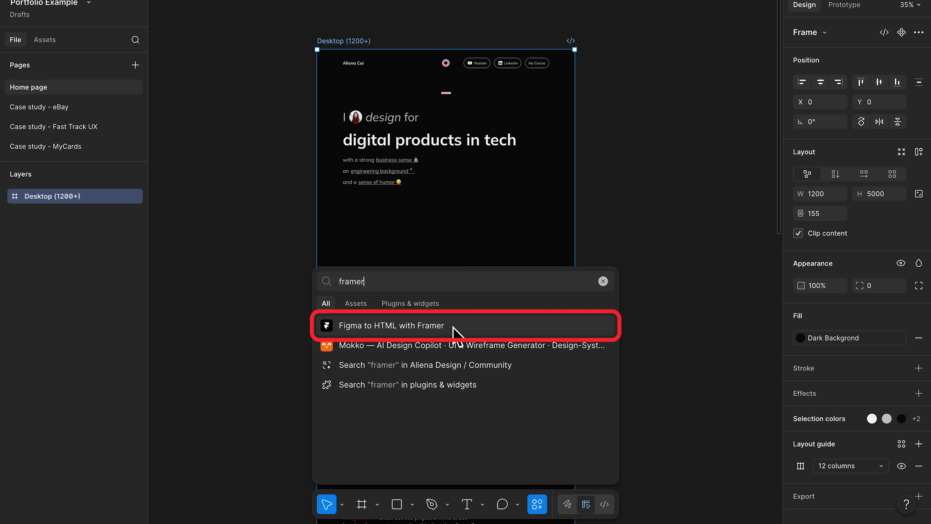
click(454, 332)
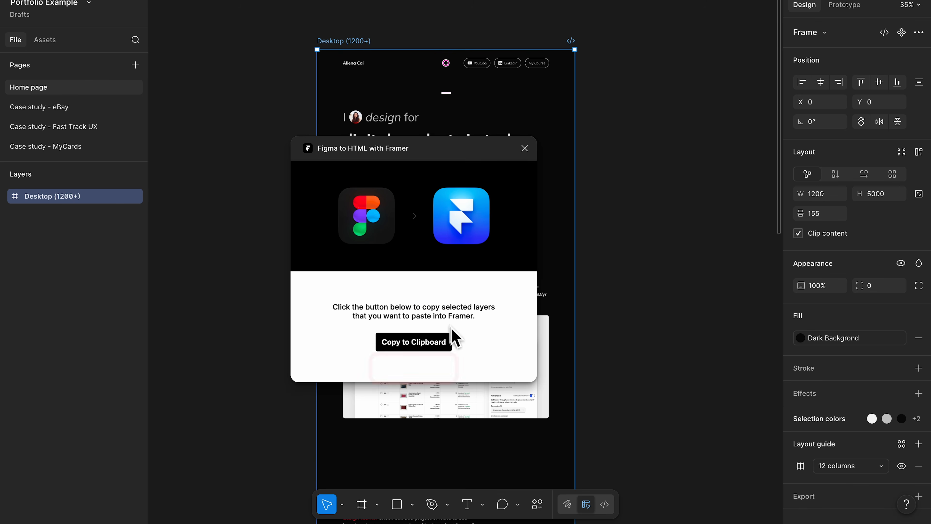
click(425, 345)
Switch to Framer and paste the copied Figma design into the Home page's Desktop breakpoint.
key(ctrl+Right)
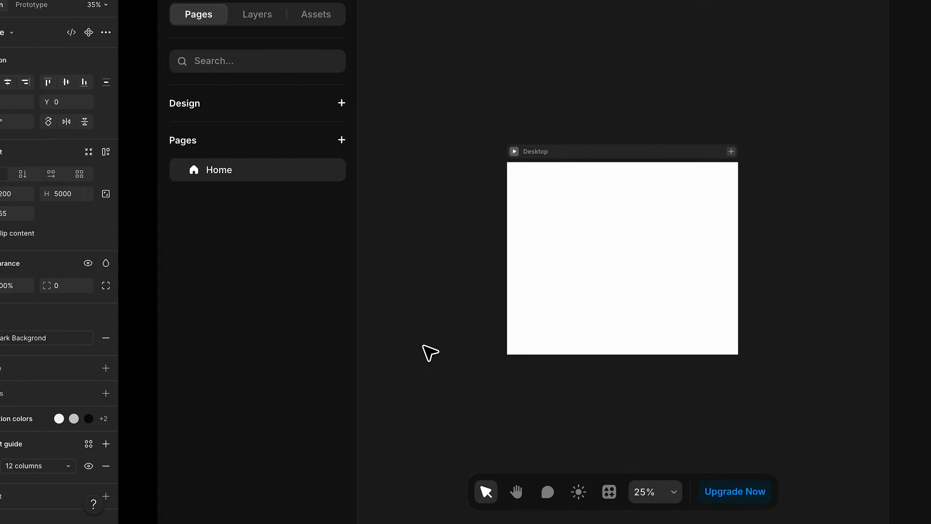
click(426, 152)
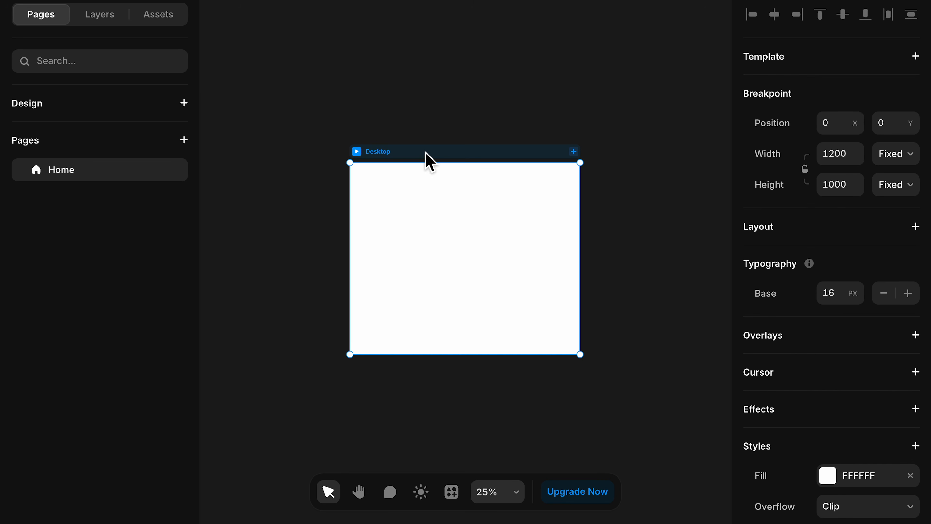
key(super+v)
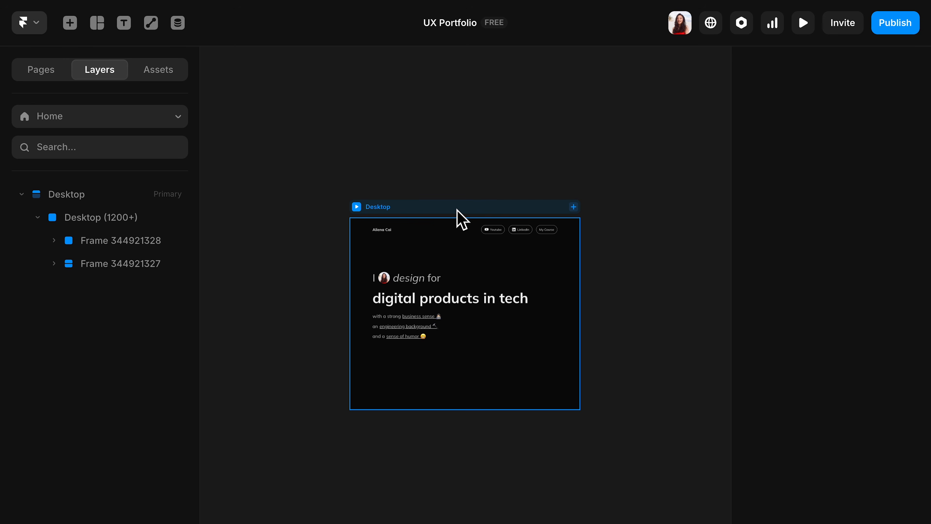
Set the height of the primary Desktop breakpoint to Fit Content.
click(457, 210)
click(132, 224)
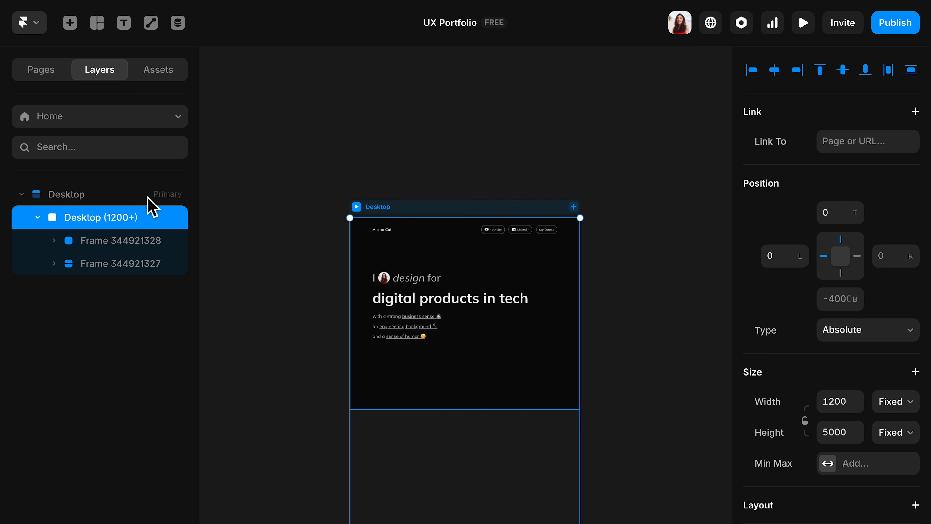
click(122, 199)
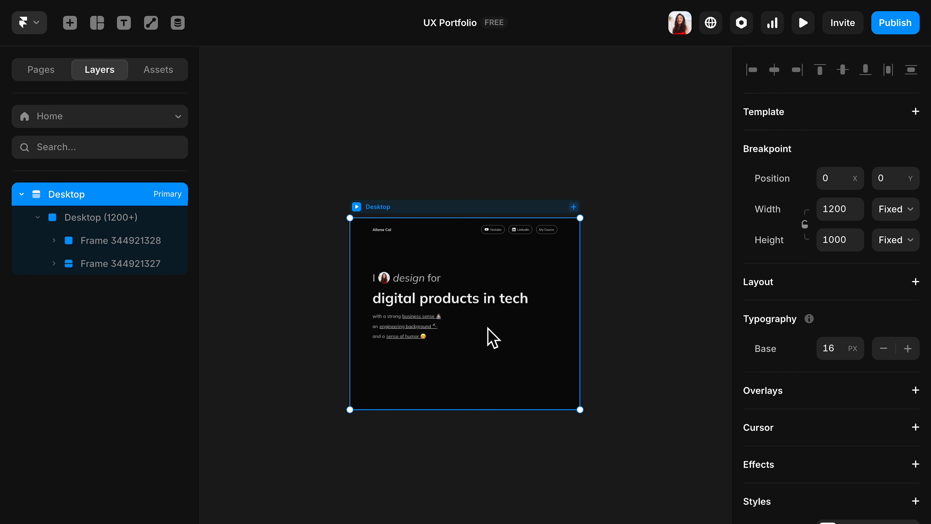
scroll(606, 285, down, 5)
scroll(606, 285, down, 2)
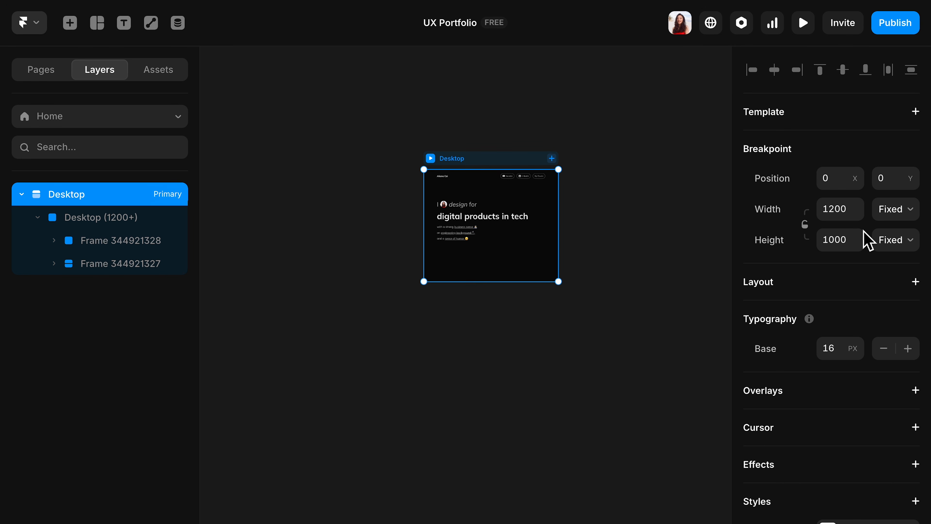
click(897, 242)
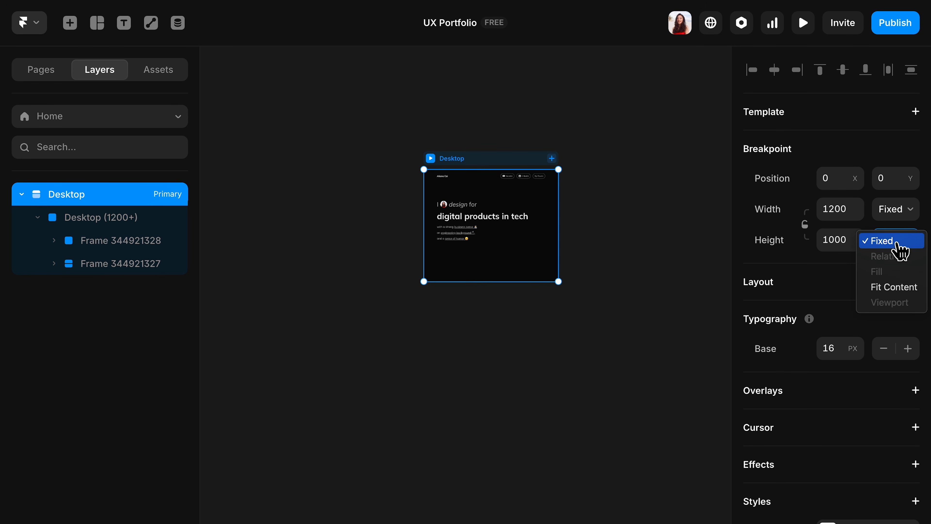
click(891, 290)
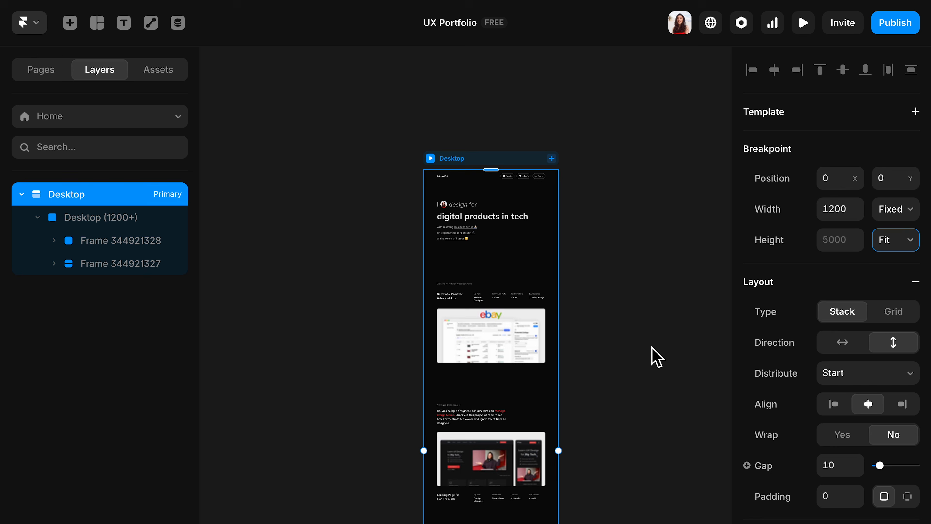
Look over the full length of the imported home page on the canvas.
click(623, 235)
scroll(624, 217, down, 7)
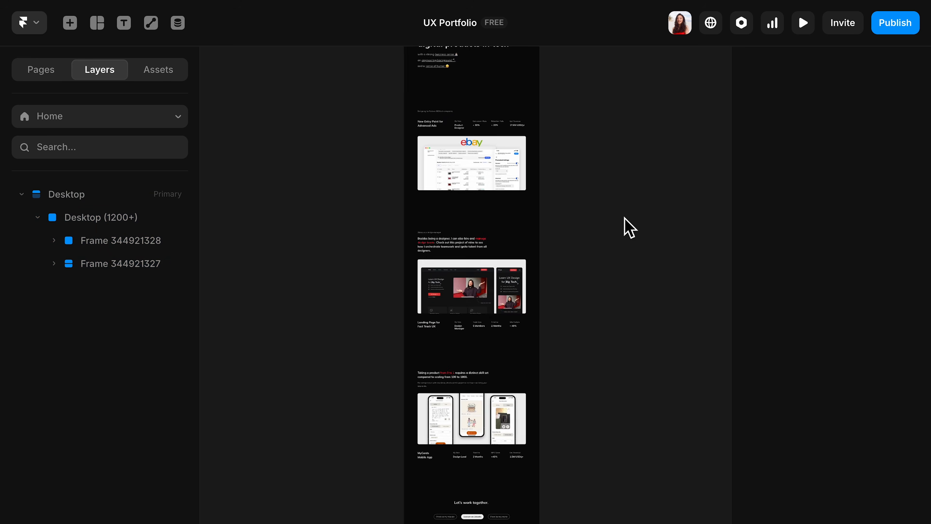
scroll(624, 217, up, 5)
scroll(625, 217, up, 2)
scroll(550, 219, up, 5)
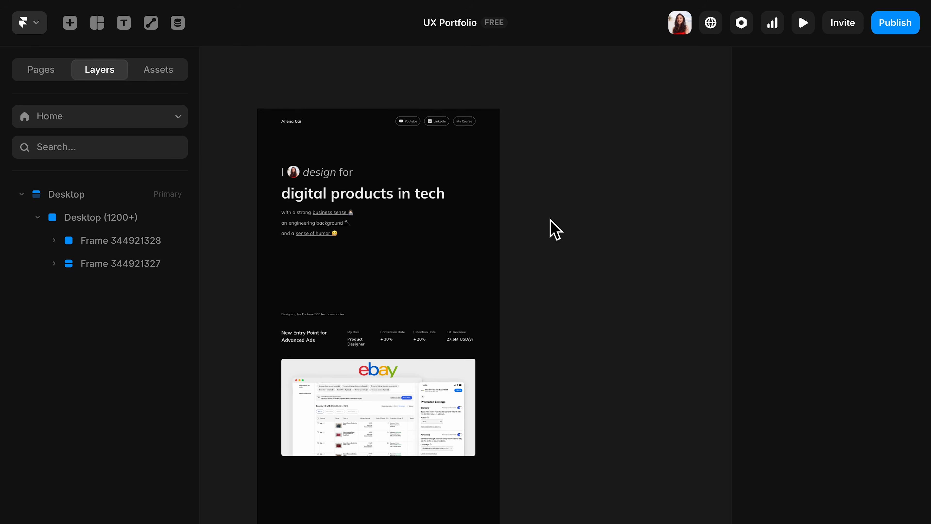
scroll(550, 219, left, 1)
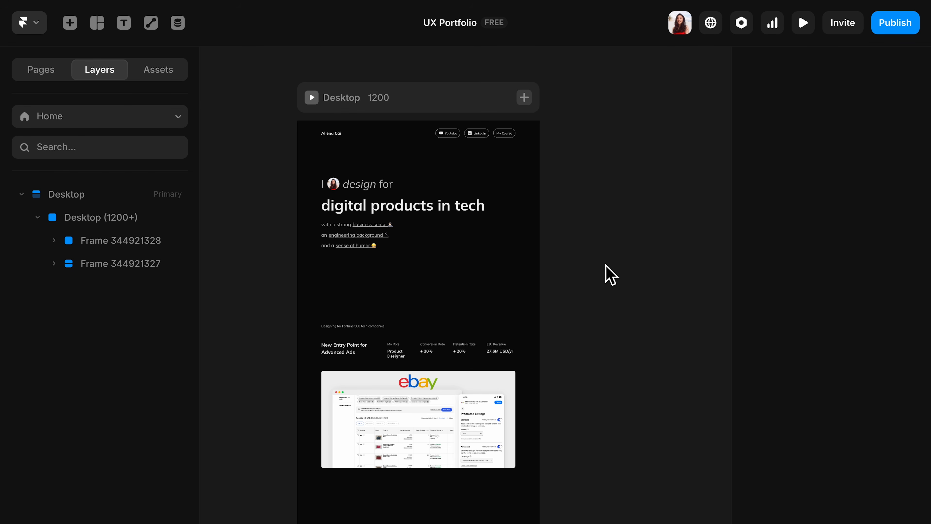
Add a new web page to the UX Portfolio project and name it /ebay.
click(61, 69)
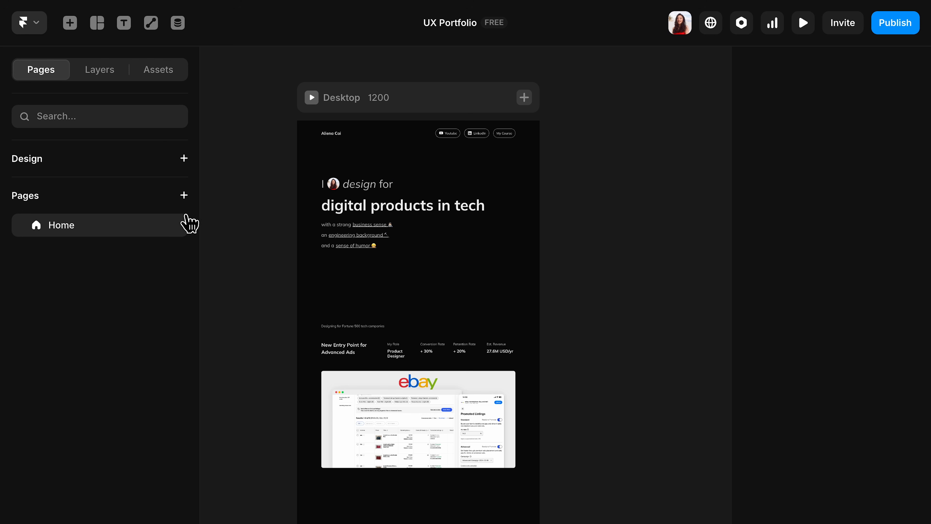
click(183, 195)
click(213, 215)
text(eBa)
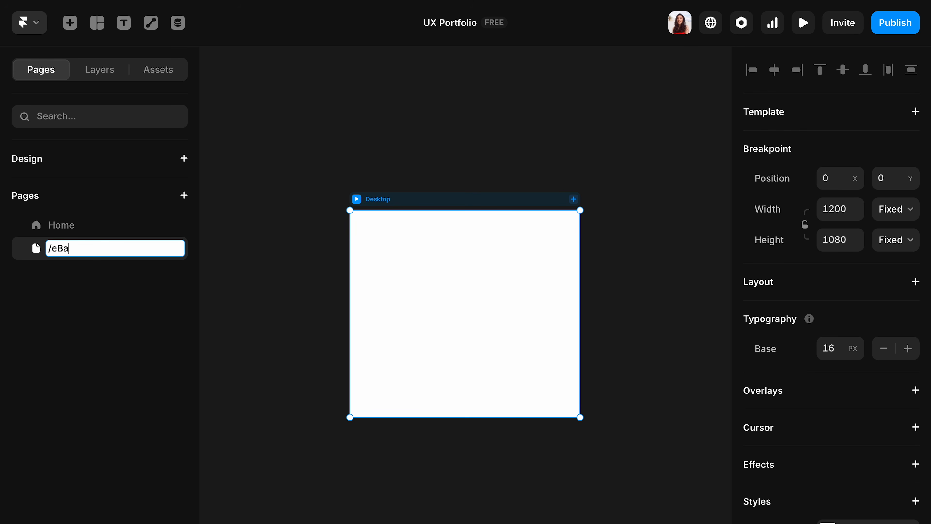
key(Return)
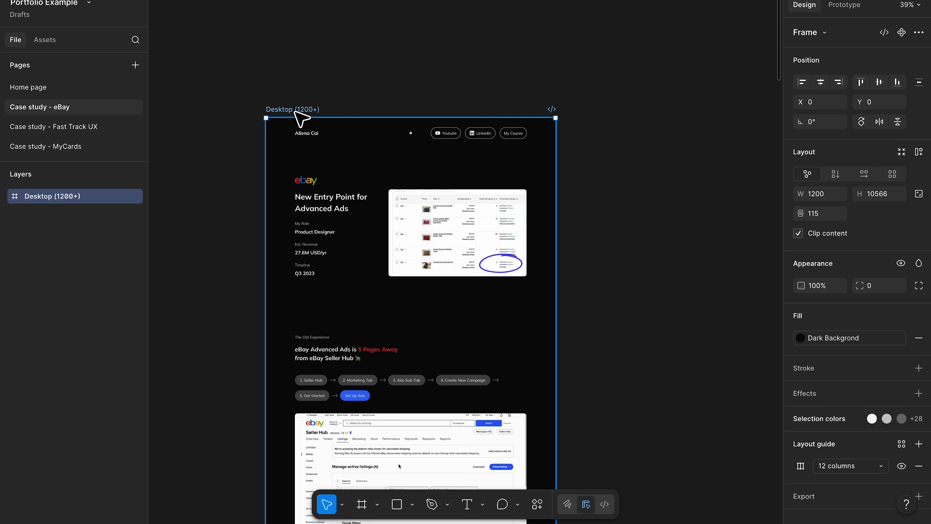
Copy the eBay case study's Desktop (1200+) frame with the Figma to HTML with Framer plugin and paste it into Framer's /ebay page.
key(ctrl+k)
click(448, 340)
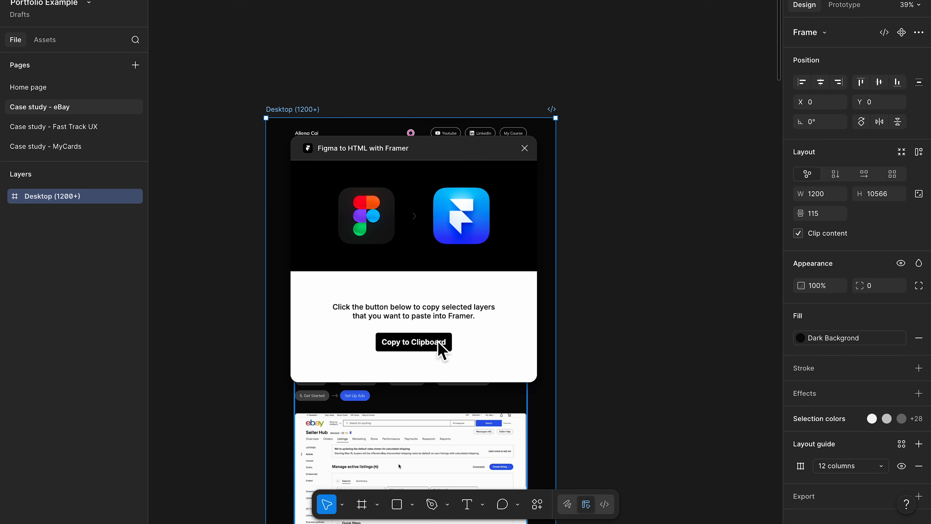
click(439, 344)
key(ctrl+Right)
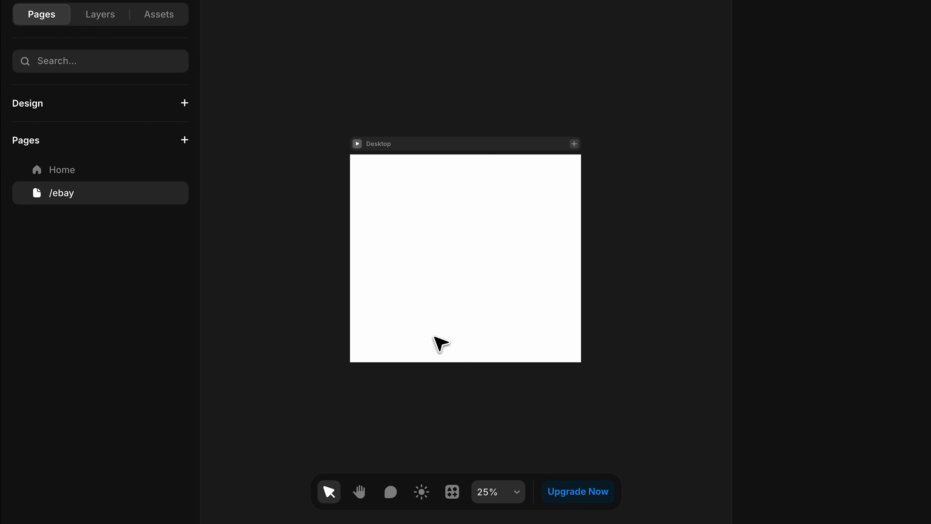
key(ctrl+v)
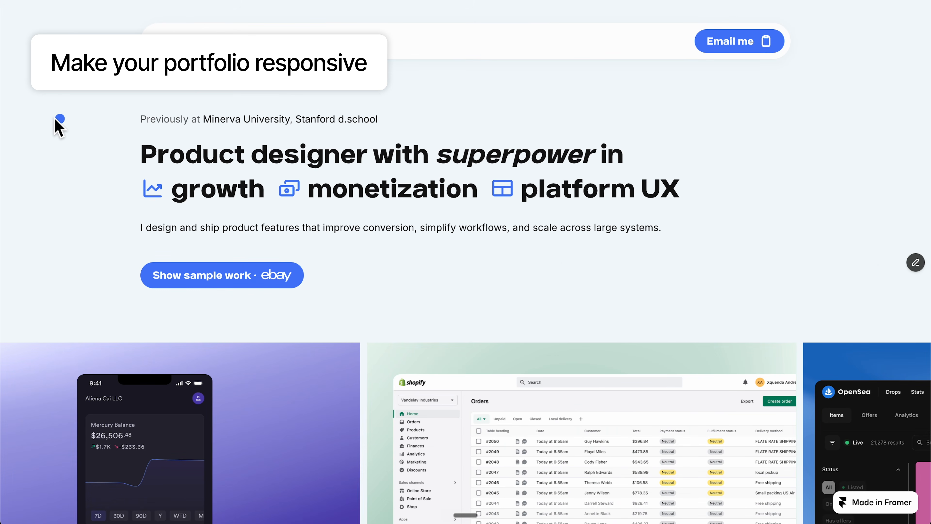
Resize the sample portfolio site and the Home page's desktop preview to examine how their layouts respond to width.
drag(9, 128, 623, 107)
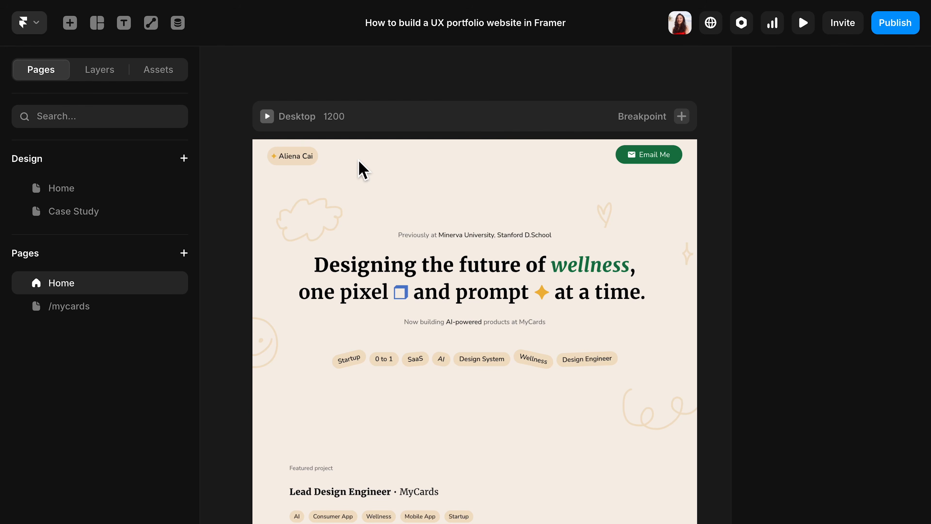
click(284, 118)
click(273, 116)
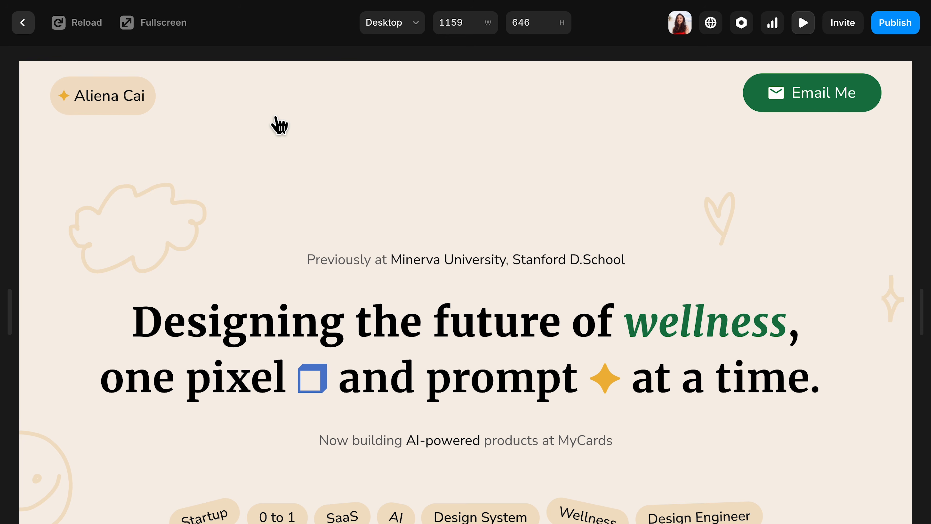
drag(18, 310, 63, 317)
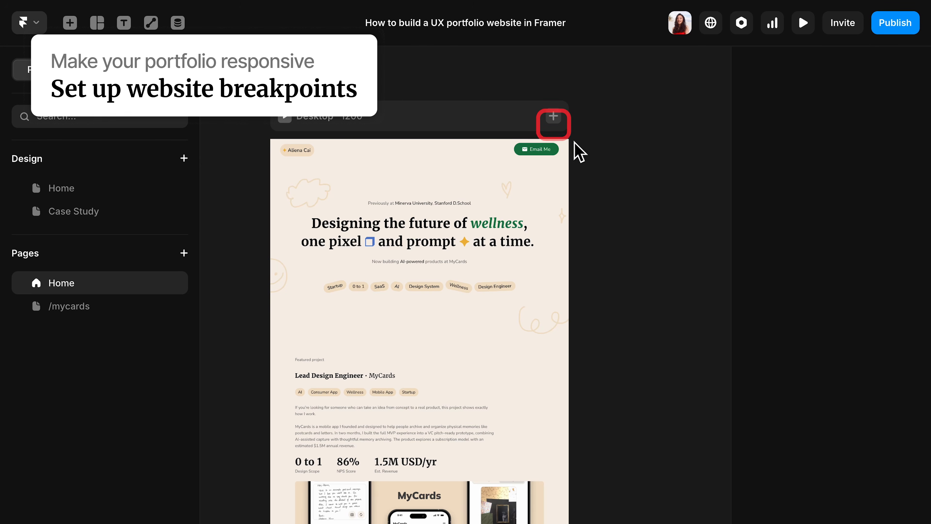
Add the Tablet (810) and Phone (390) breakpoints to the Home page.
click(554, 117)
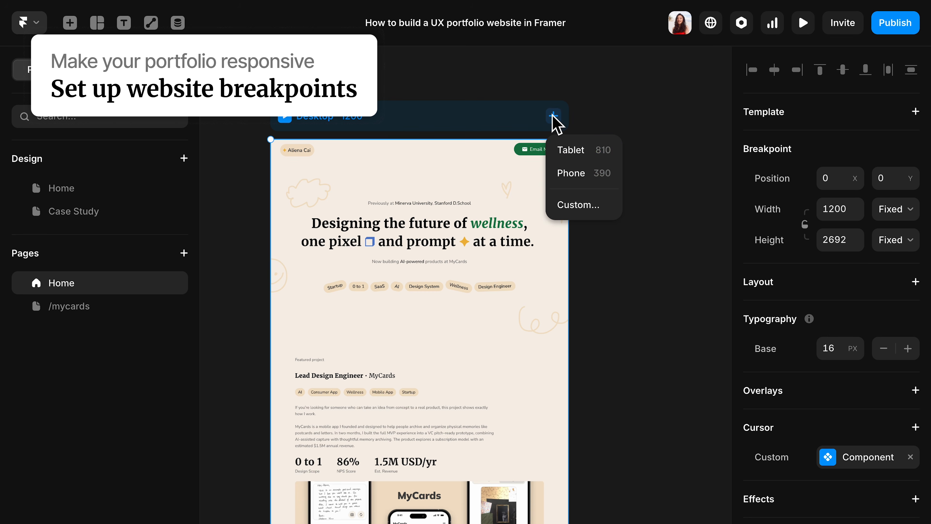
click(583, 153)
click(528, 169)
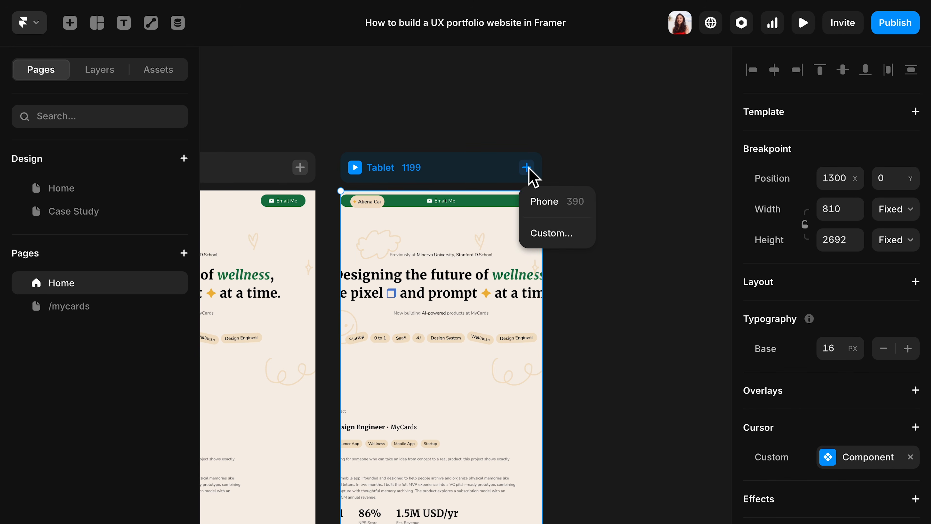
click(545, 210)
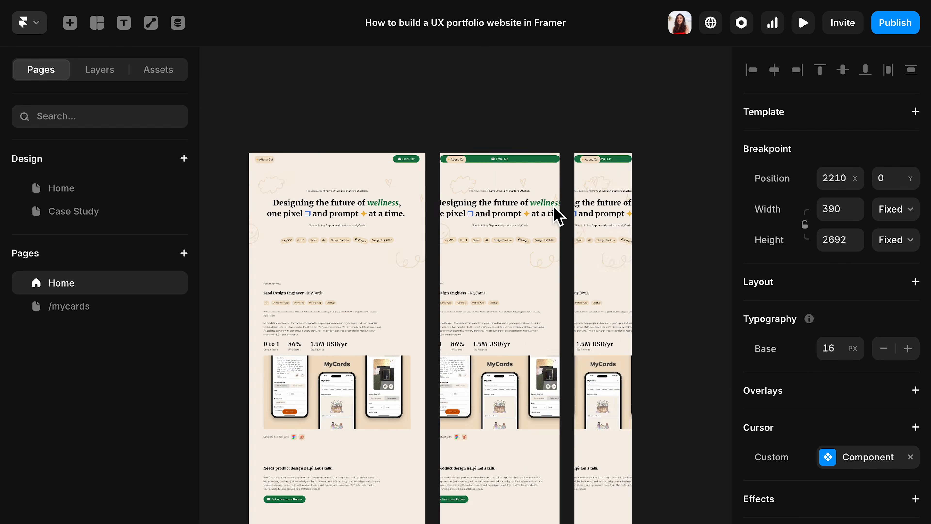
Try replacing "Designing" with "change" in the Desktop breakpoint's hero heading, and undo the edit.
click(351, 149)
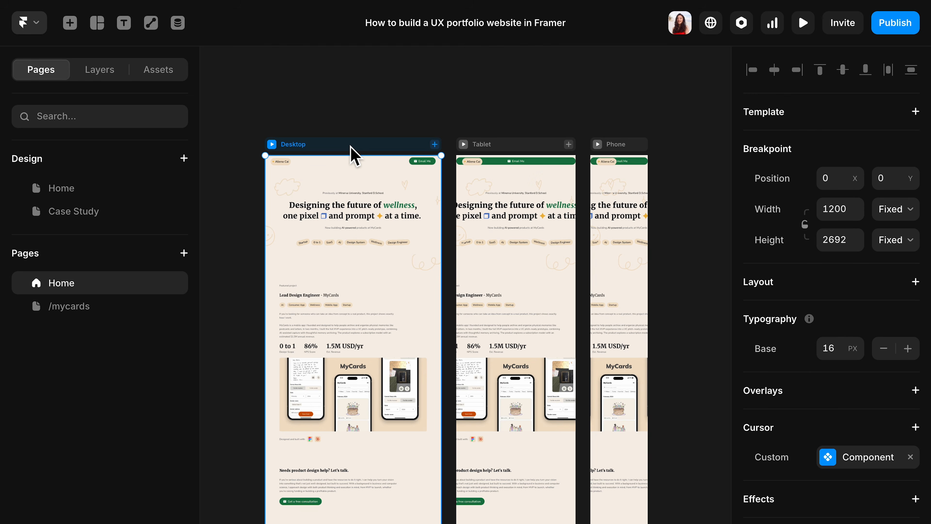
double_click(305, 205)
text(change)
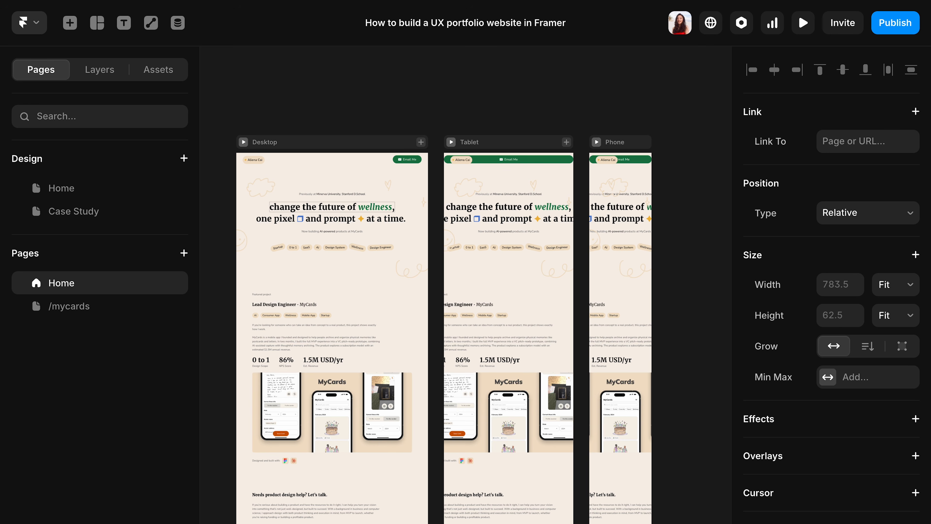
key(ctrl+z)
key(Escape)
click(280, 146)
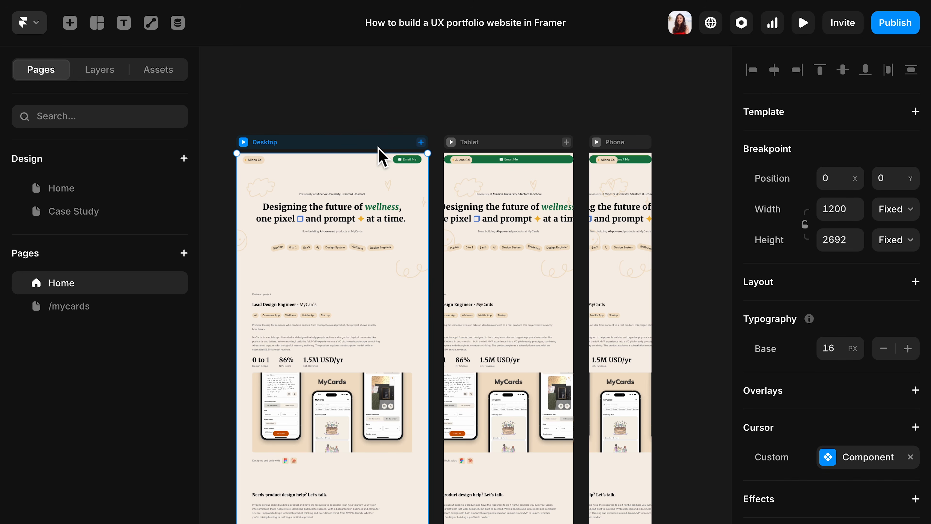
Try replacing "Designing" with "Change" in the Tablet breakpoint's hero heading, and undo the edit.
click(493, 144)
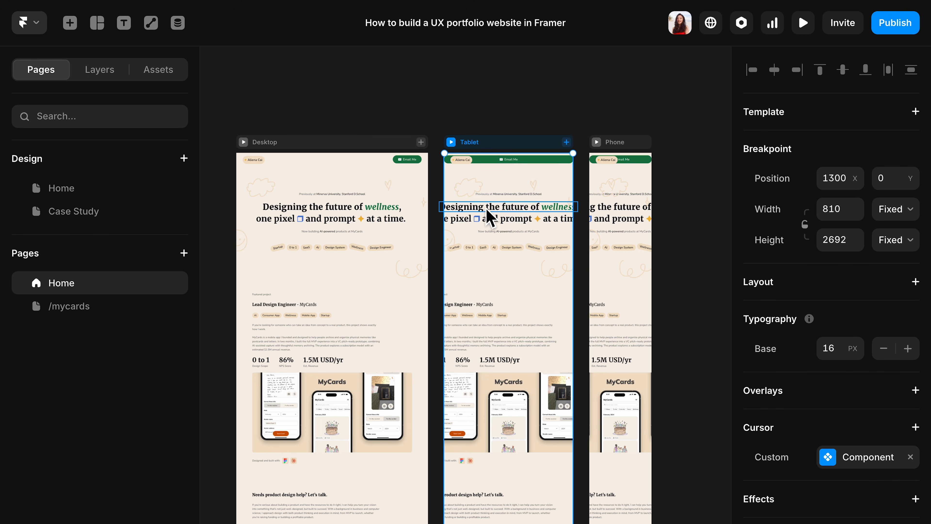
double_click(465, 207)
text(Change)
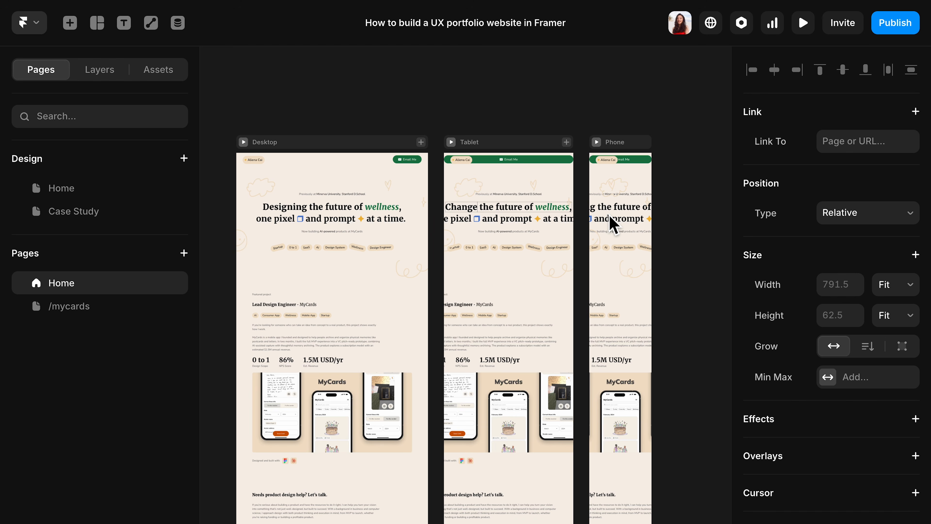
key(ctrl+z)
Try replacing the Phone breakpoint's featured project title with "Change", undo the edit and clear the selection.
click(632, 151)
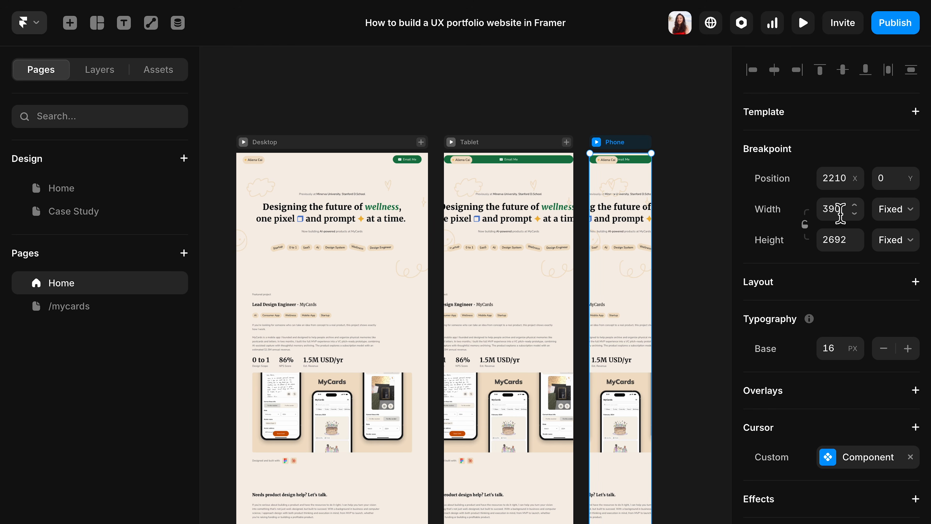
click(601, 307)
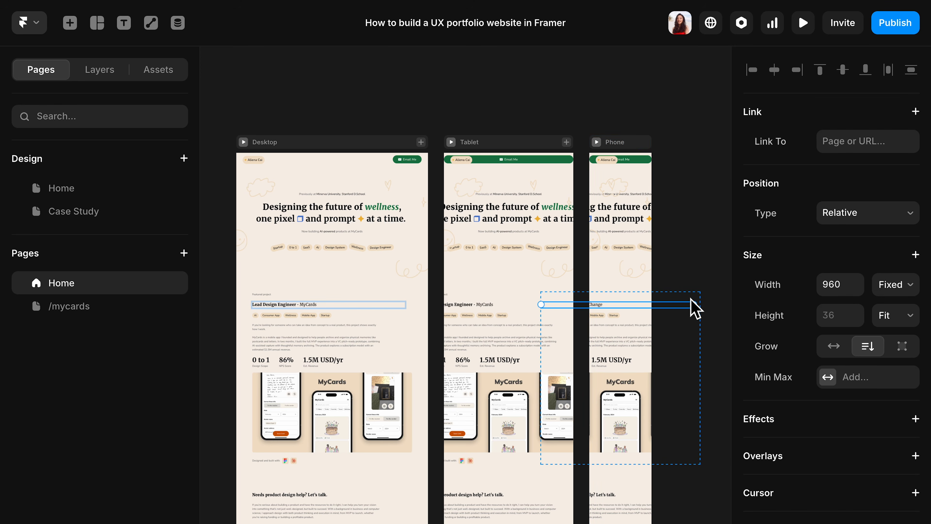
key(ctrl+z)
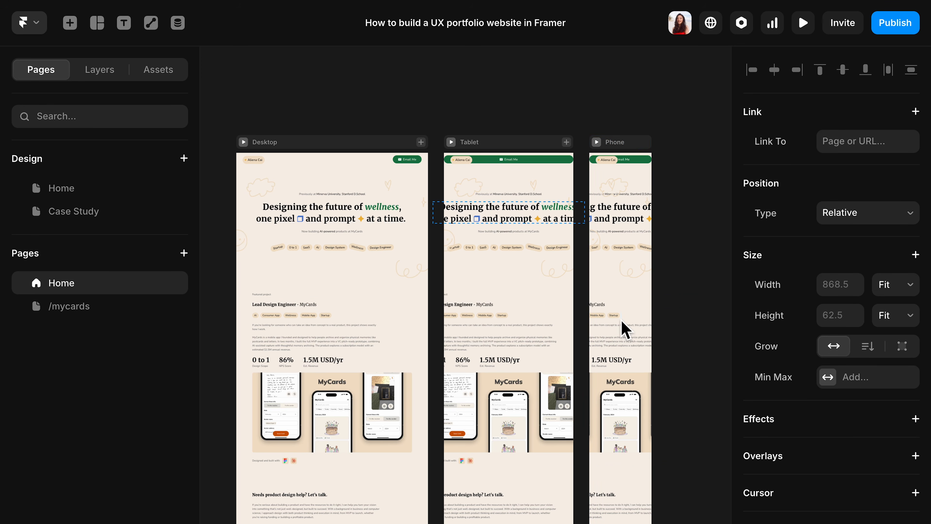
click(687, 279)
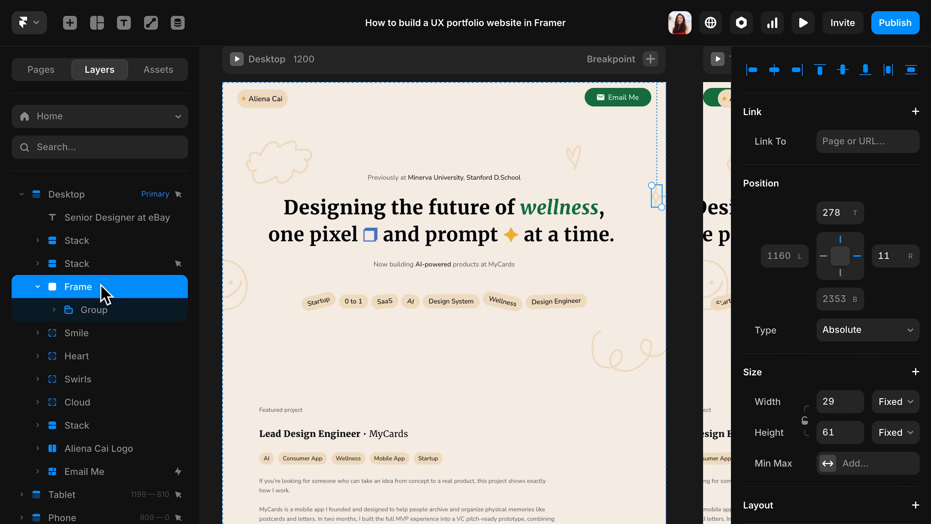
Examine the featured project stack's child layers and its layout settings, including direction, alignment, gap and padding.
click(96, 266)
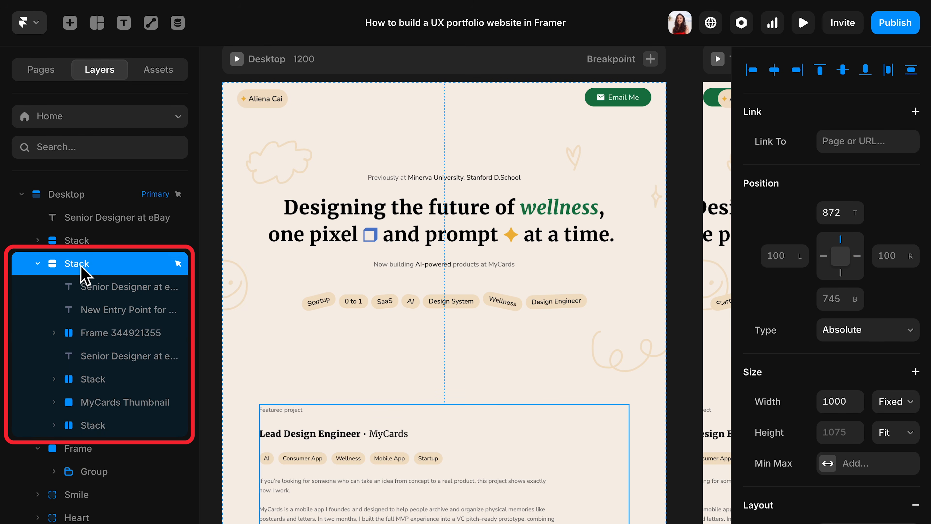
scroll(343, 380, down, 3)
scroll(343, 380, down, 2)
scroll(790, 461, down, 5)
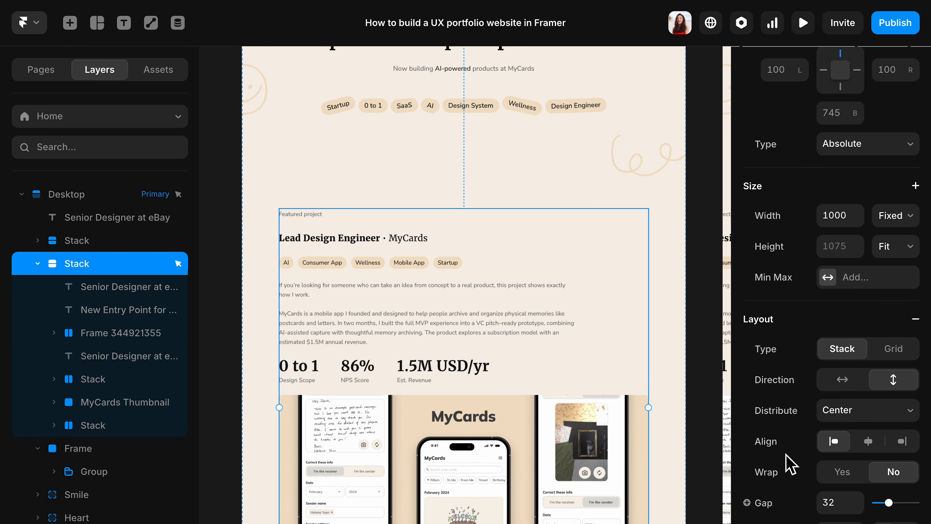
click(842, 343)
click(893, 343)
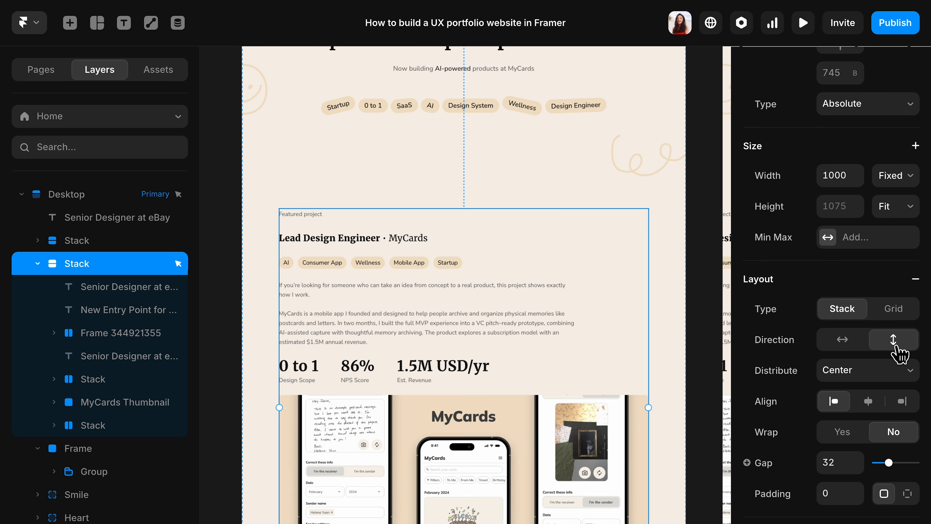
click(879, 401)
click(902, 401)
click(834, 401)
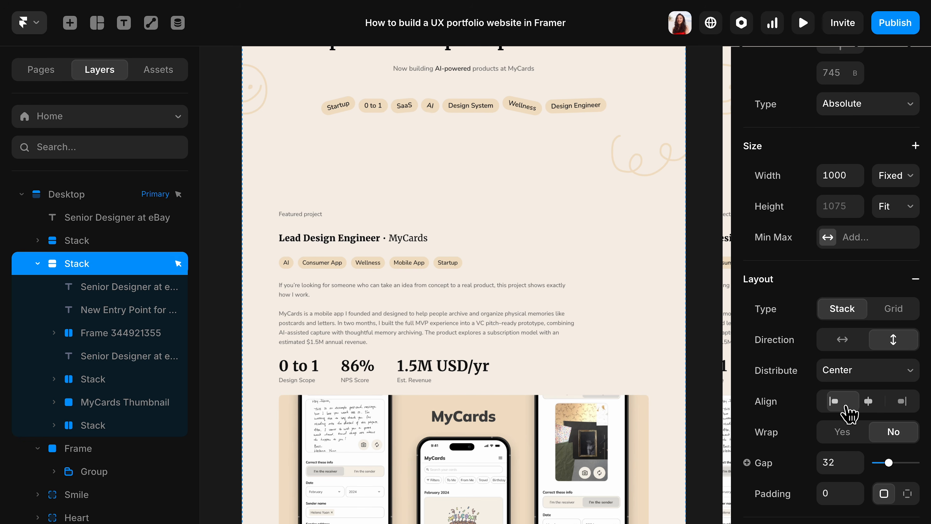
mouse_move(898, 473)
mouse_down()
mouse_move(884, 470)
mouse_move(901, 473)
mouse_up()
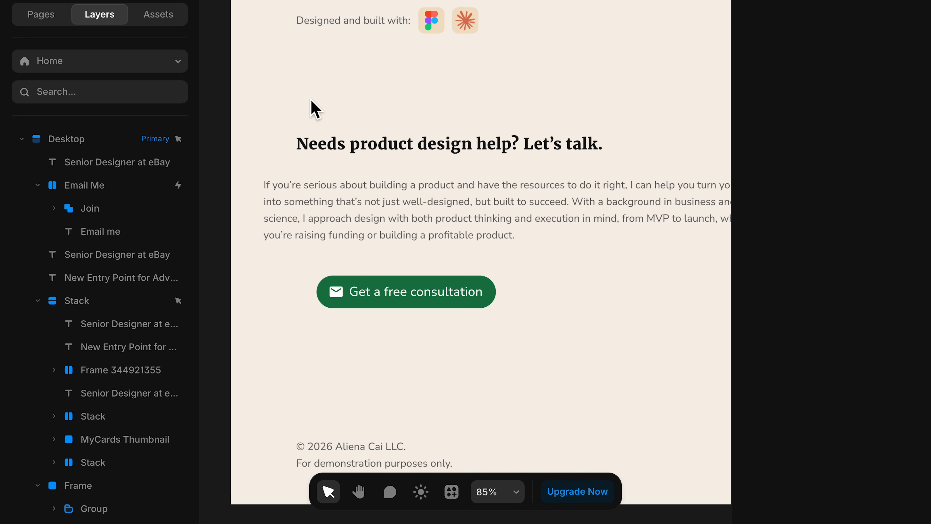
Wrap the "Needs product design help? Let's talk." heading, its paragraph and the consultation button in a new stack.
click(94, 188)
shift+click(89, 278)
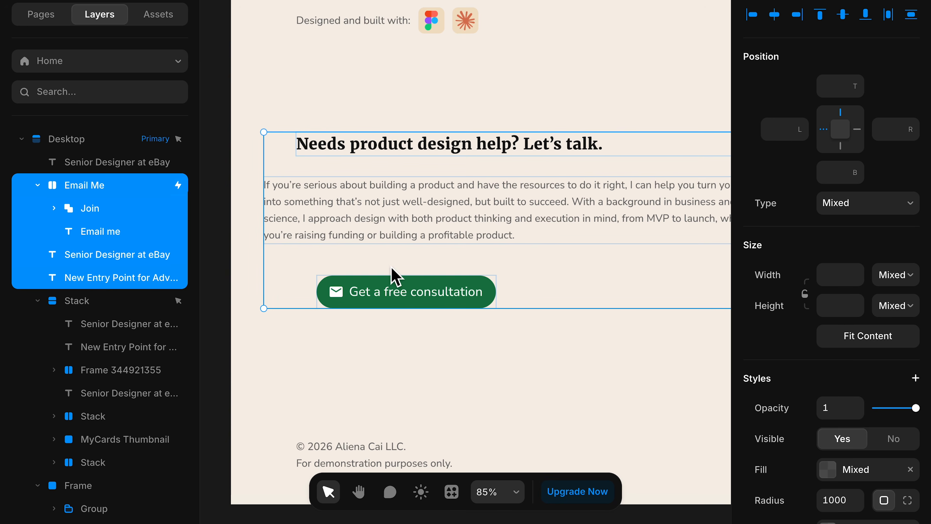
right_click(338, 151)
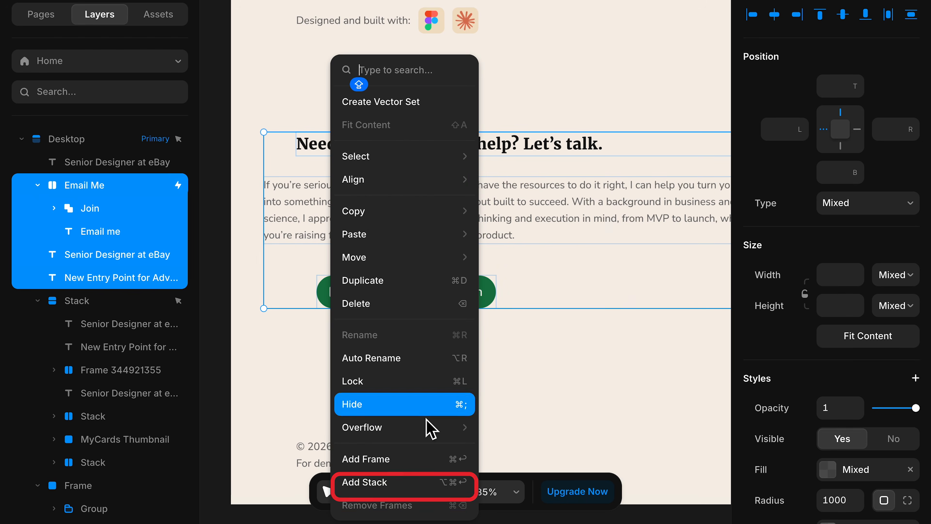
click(435, 482)
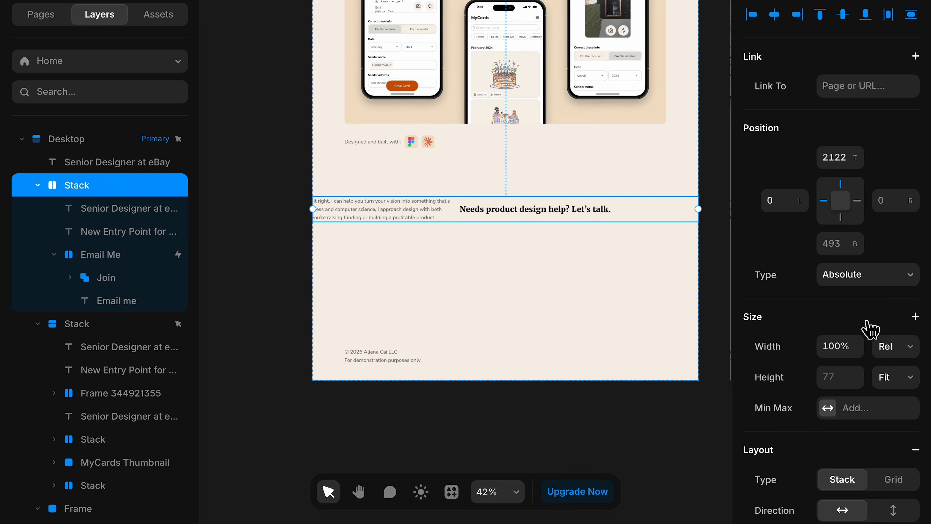
Set the consultation stack's direction to vertical, align its content to the left and set the gap to 36.
scroll(869, 327, down, 5)
click(900, 315)
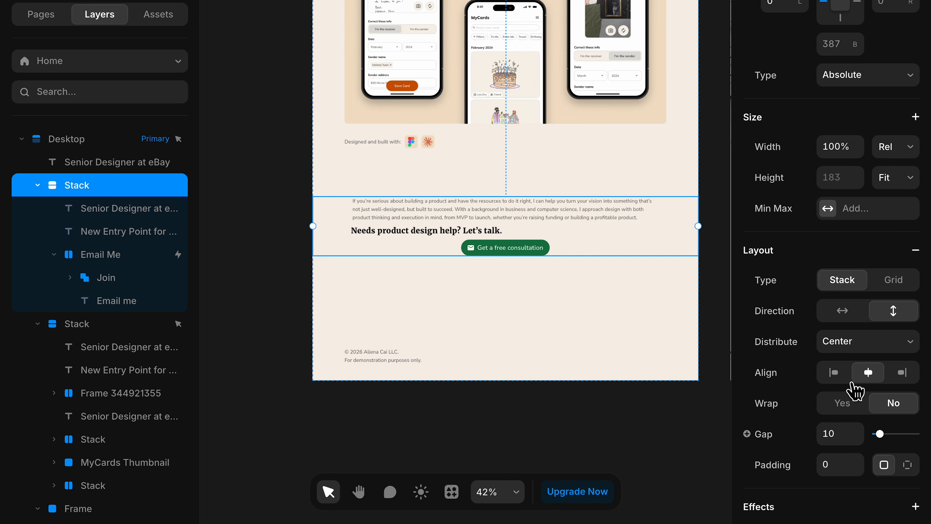
click(844, 378)
drag(880, 434, 890, 434)
Move the "Needs product design help? Let's talk." heading above the paragraph in the consultation stack, and reselect the stack.
click(439, 243)
key(ctrl+])
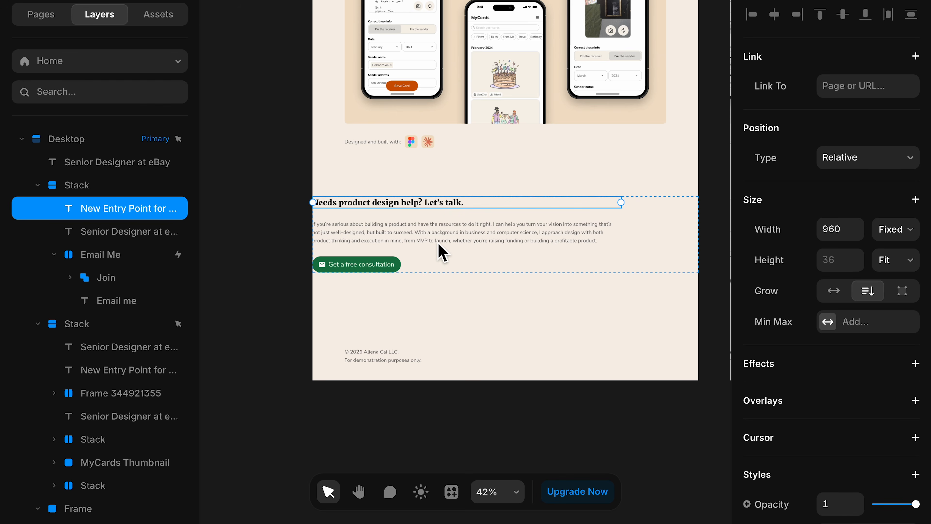
click(510, 278)
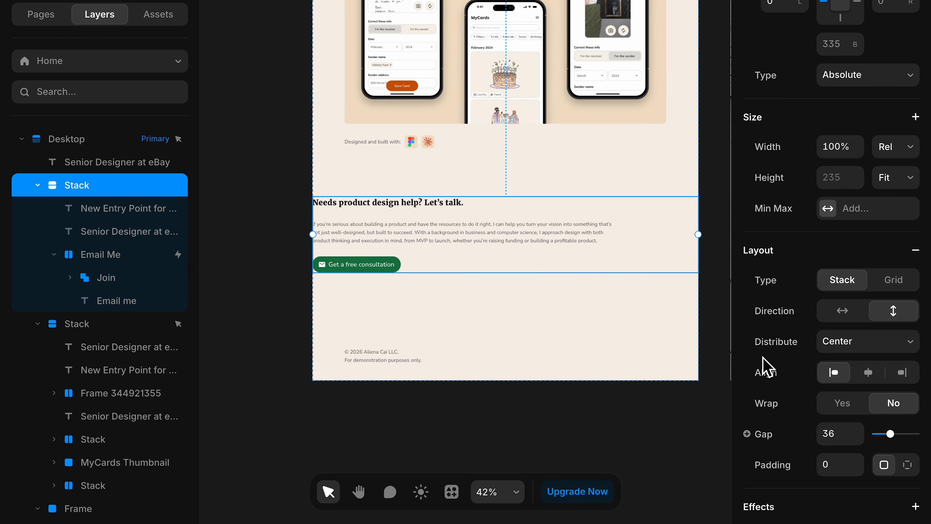
click(858, 408)
click(903, 411)
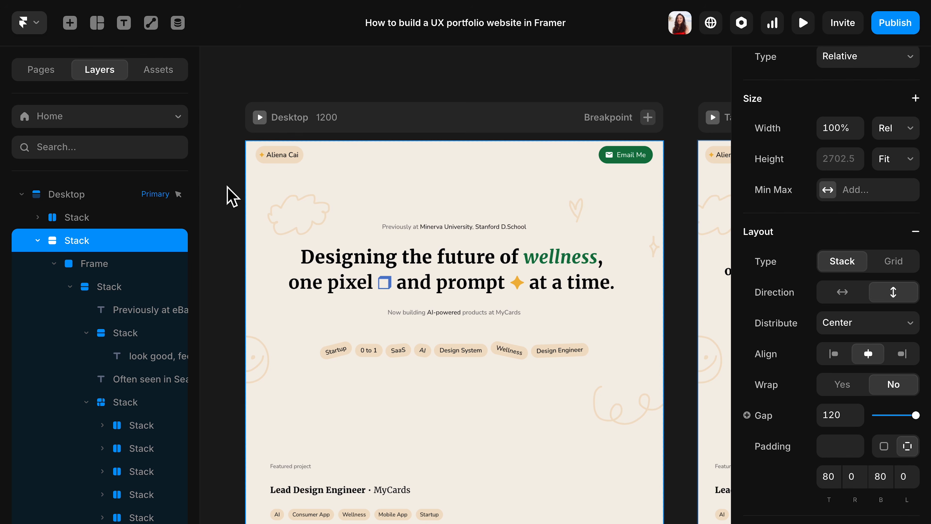
Examine the layout settings of the Desktop breakpoint and its two top-level stacks.
click(109, 202)
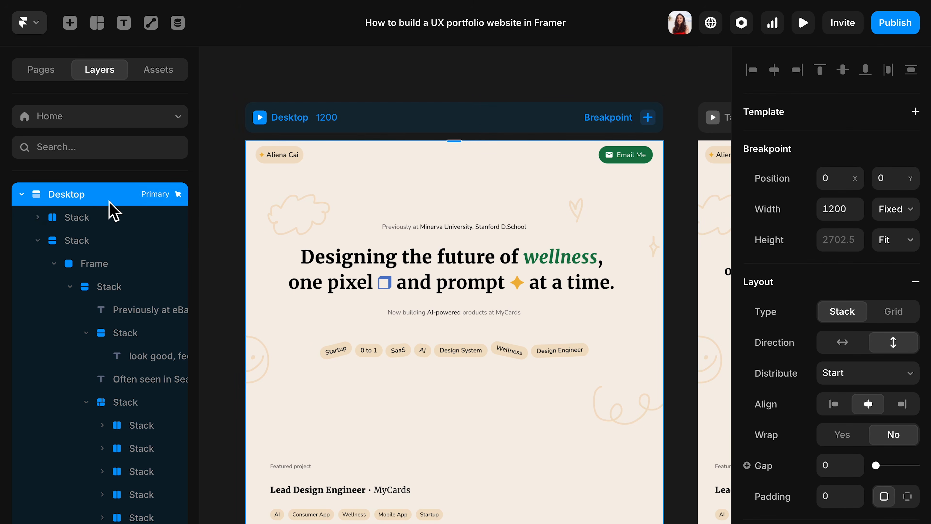
click(108, 221)
click(108, 241)
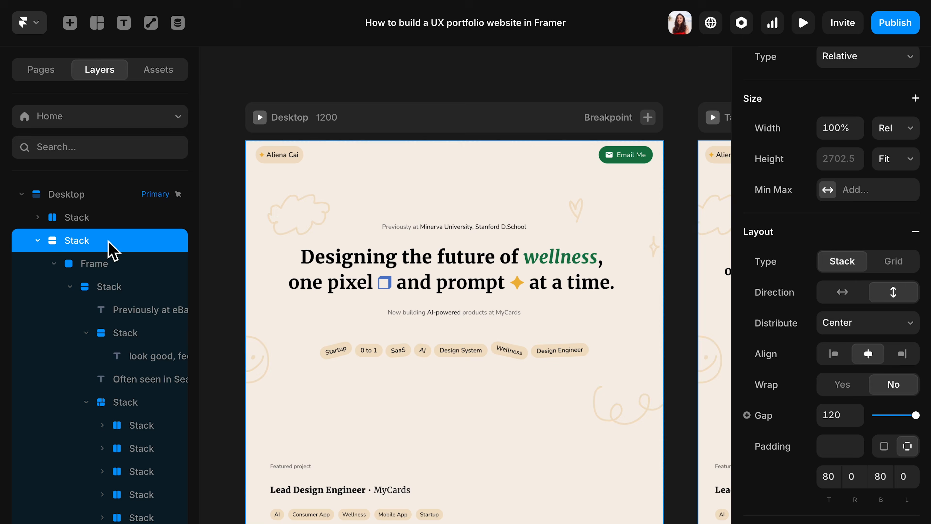
Examine the Desktop breakpoint's nested layers and the header stack's position and size settings, including its logo and Email Me button.
click(112, 264)
click(118, 288)
click(117, 200)
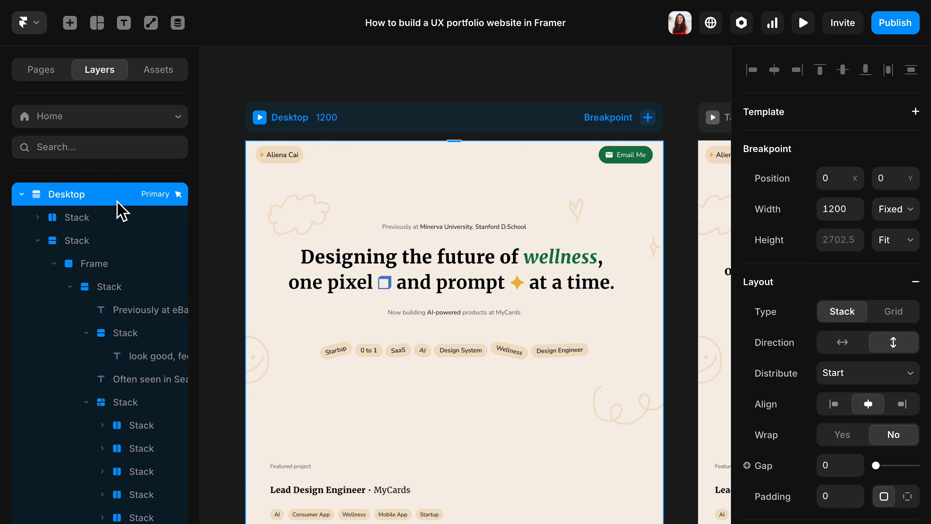
click(93, 222)
click(50, 222)
click(76, 241)
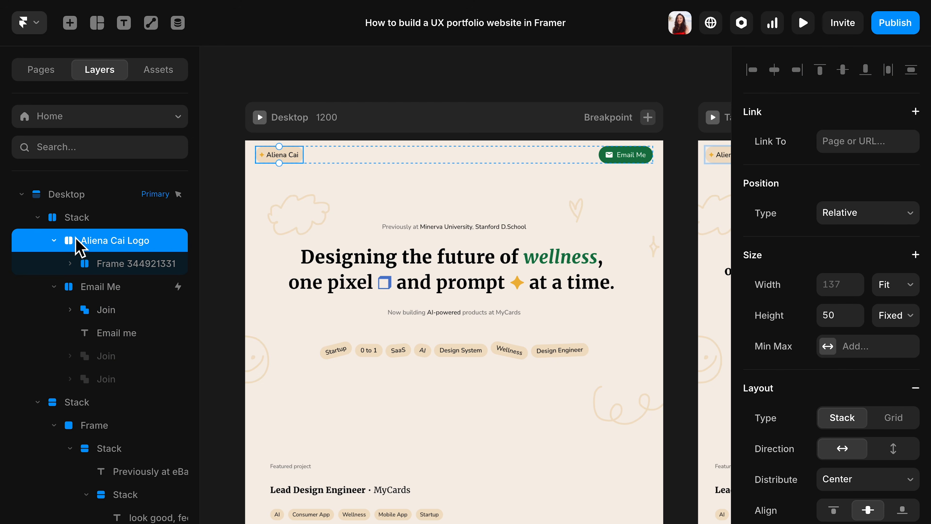
click(62, 220)
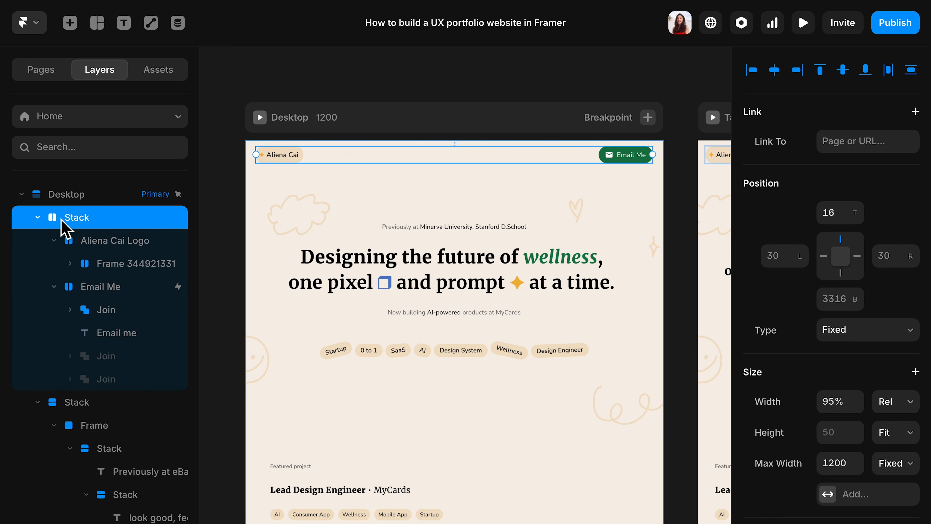
click(54, 240)
click(55, 241)
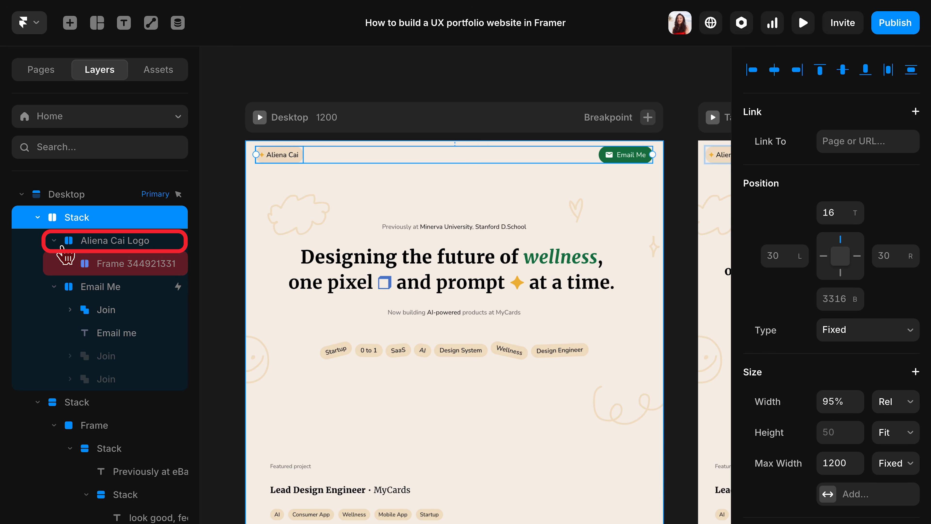
Examine the settings of the main content stack, its Hero frame and the stack nested inside it.
click(145, 278)
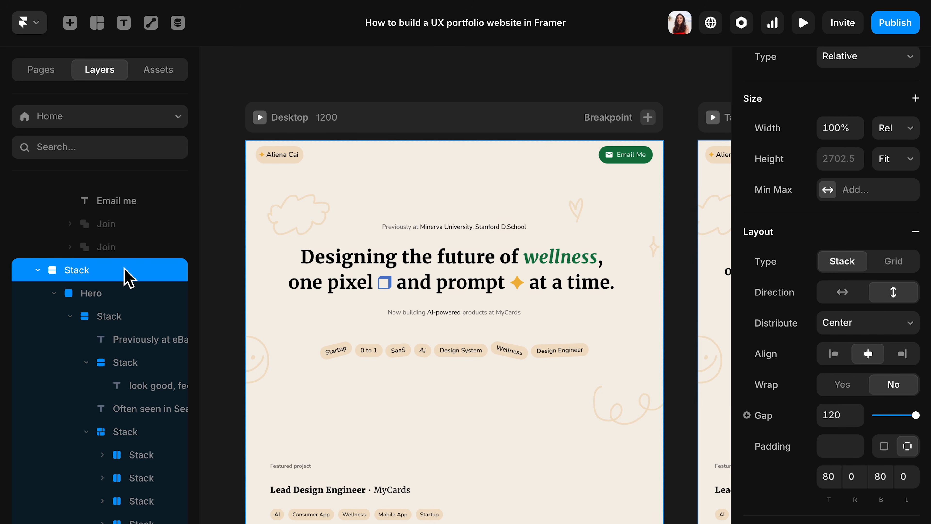
click(125, 294)
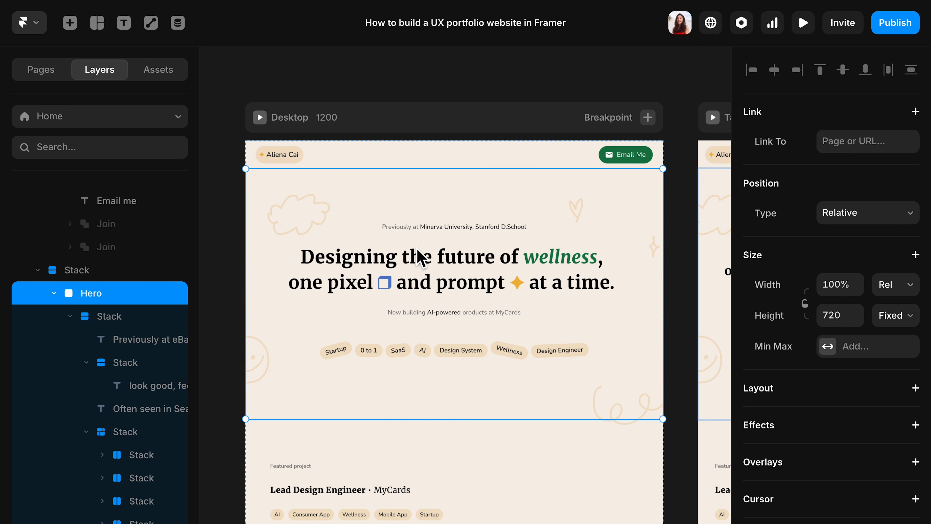
click(161, 321)
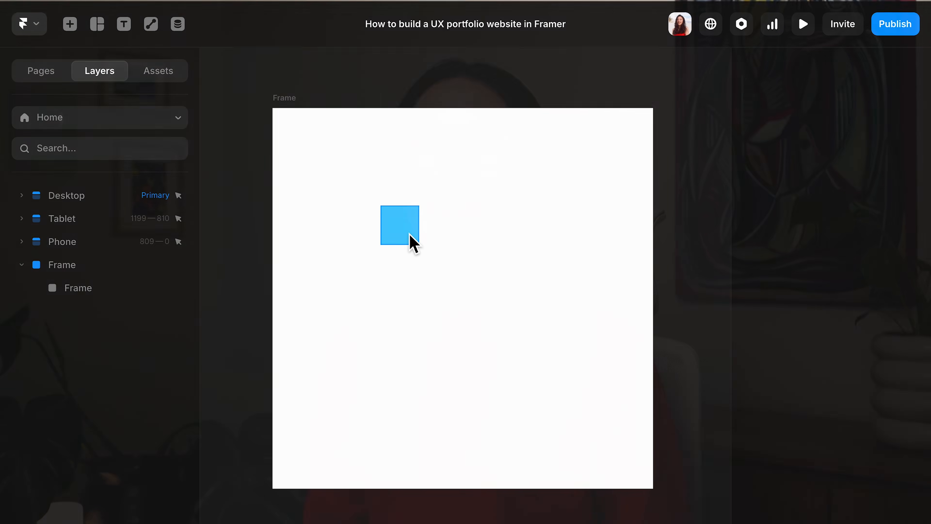
Check that the small blue frame's width is Fixed and test it by resizing the white parent frame.
click(413, 242)
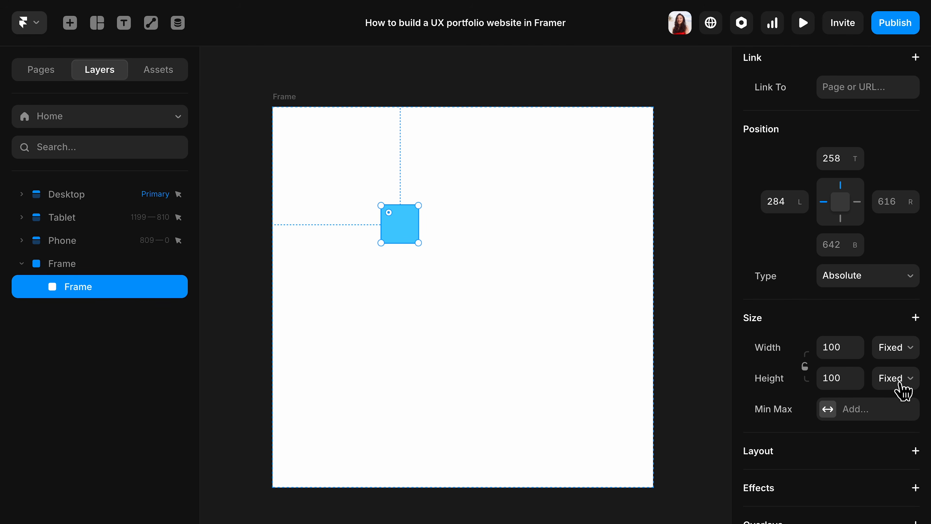
click(906, 352)
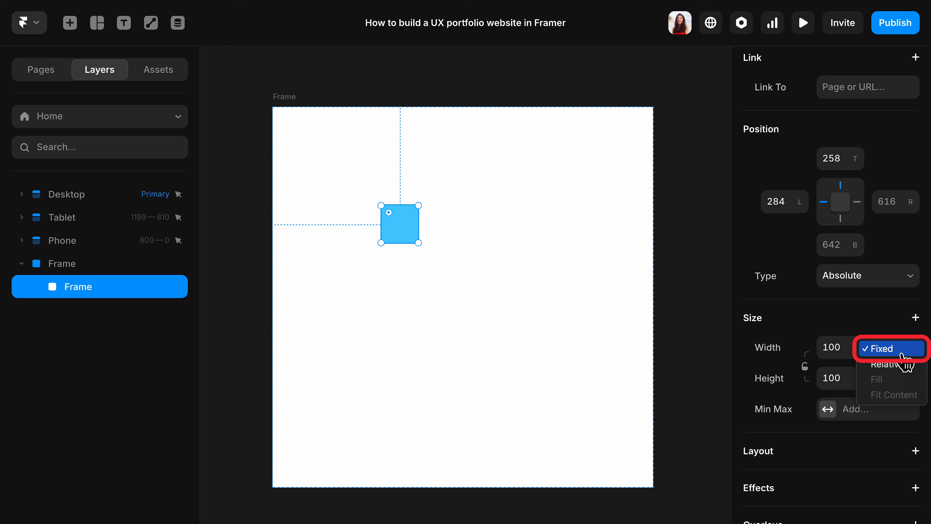
click(902, 352)
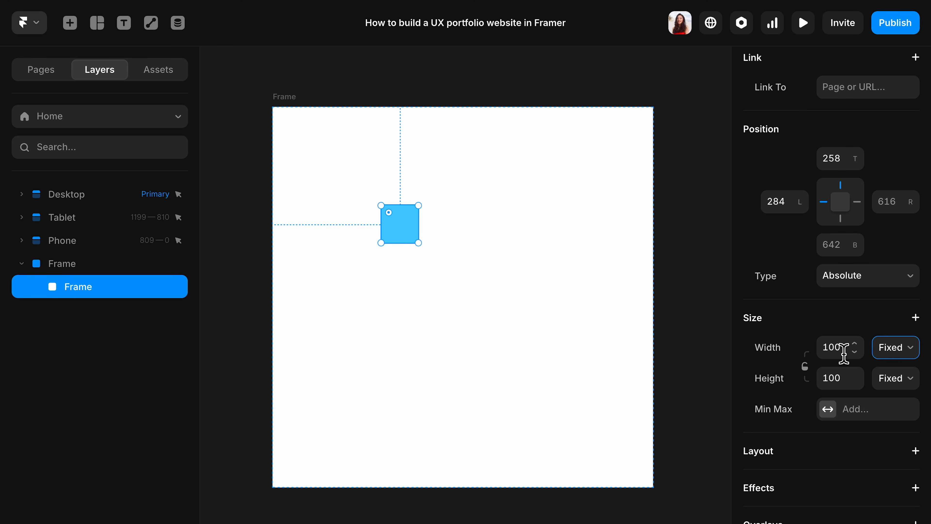
click(292, 97)
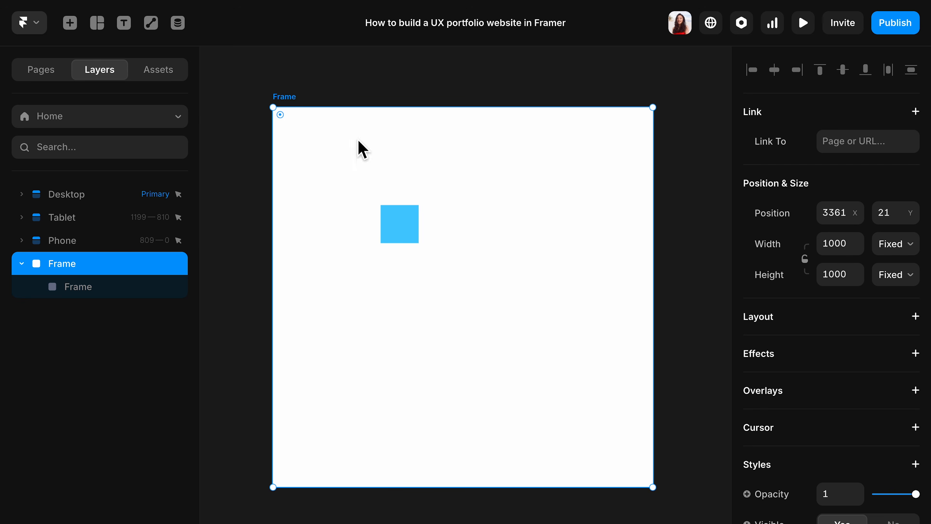
drag(657, 492, 699, 404)
click(411, 237)
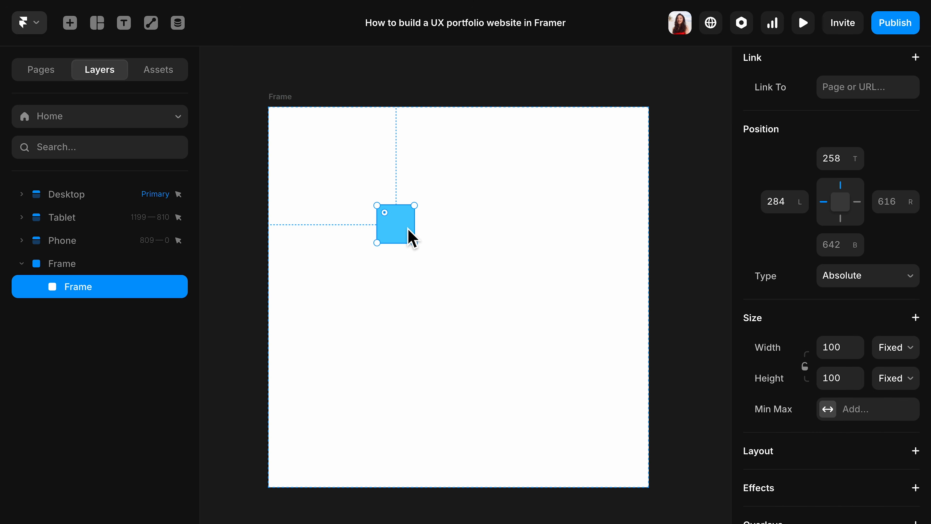
Set the blue frame's width to Relative at 80% and center it horizontally in its parent frame.
click(894, 348)
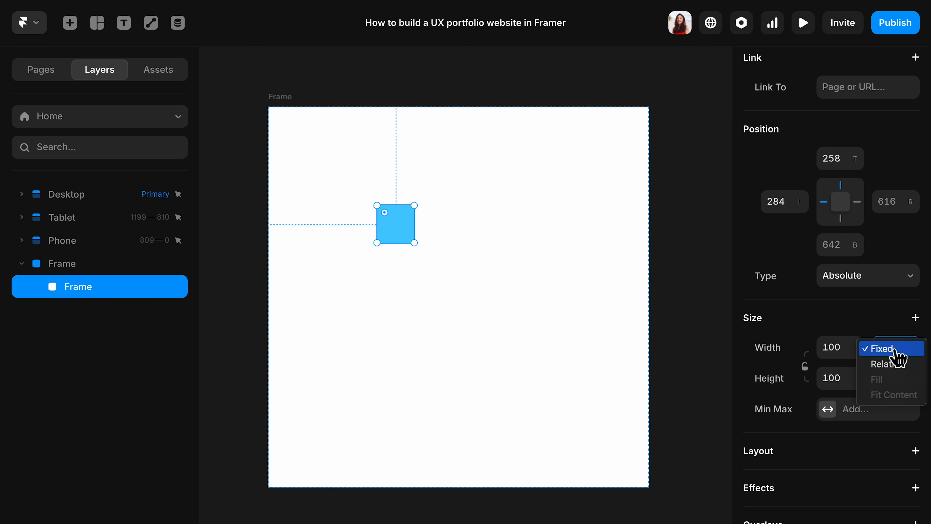
click(916, 368)
click(833, 356)
text(80)
key(Return)
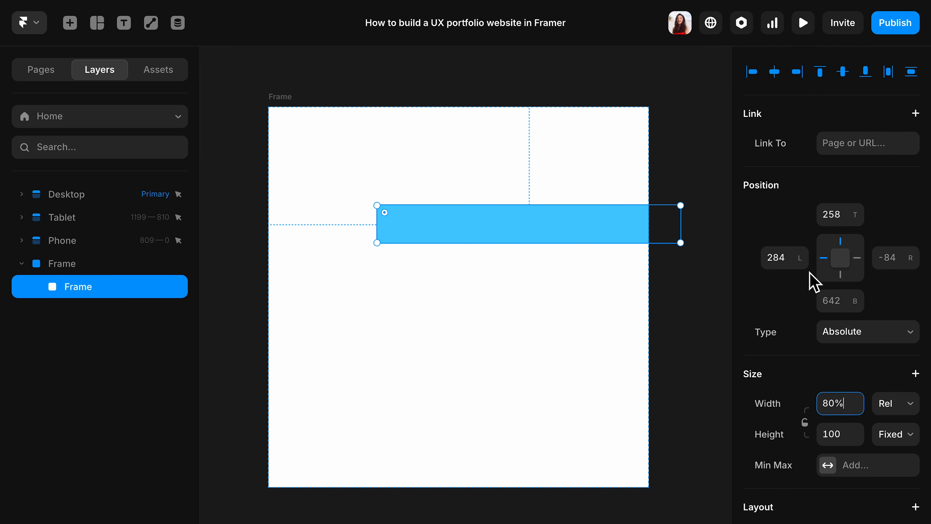
click(776, 70)
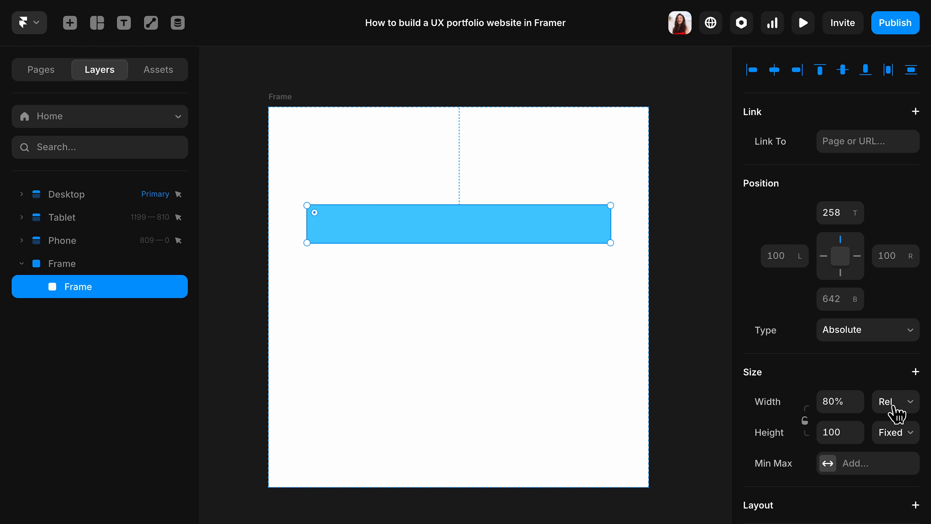
Resize the white parent frame to test how the blue frame's relative width responds.
click(707, 252)
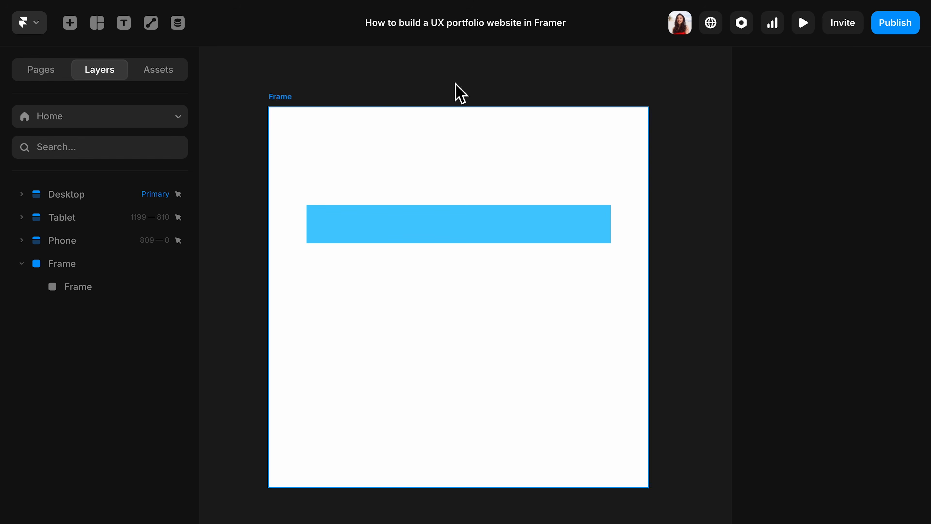
click(285, 94)
drag(648, 487, 658, 375)
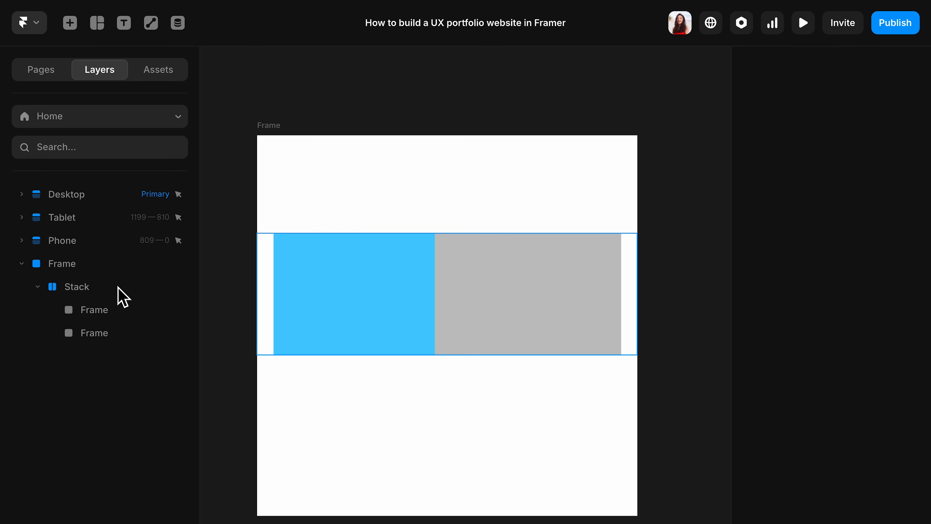
Set the width of both the blue and the gray frame in the horizontal stack to Fill.
click(115, 288)
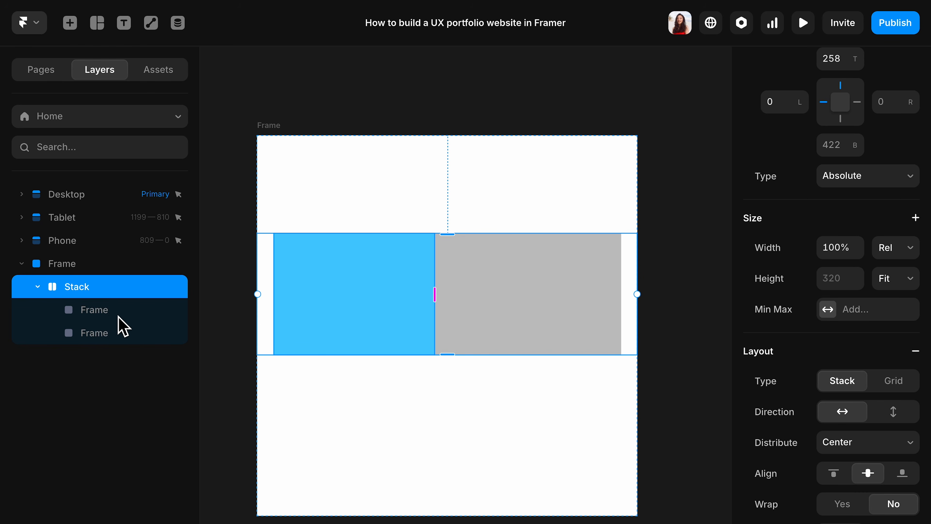
click(327, 301)
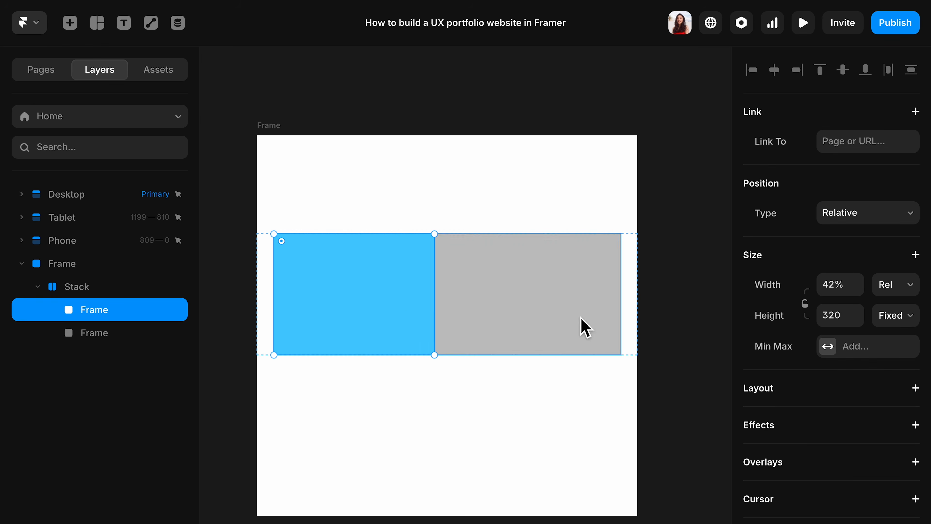
click(902, 293)
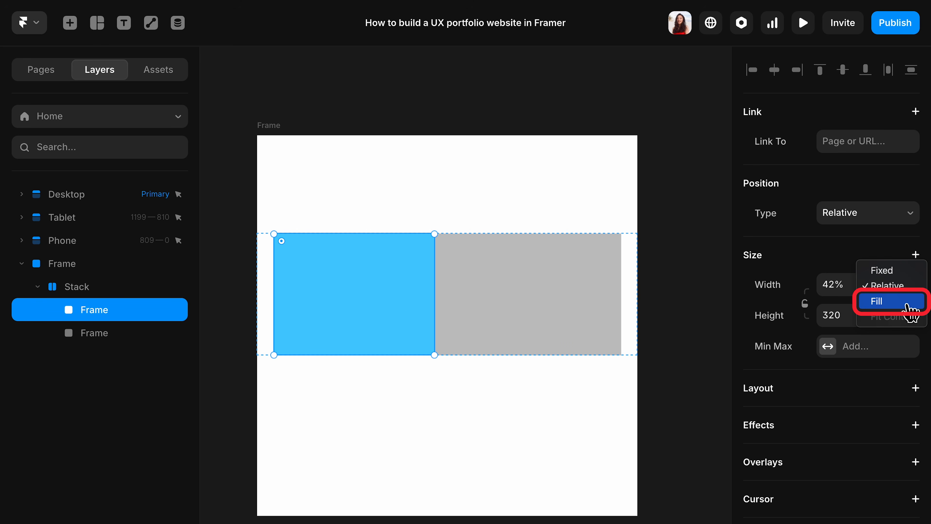
click(906, 303)
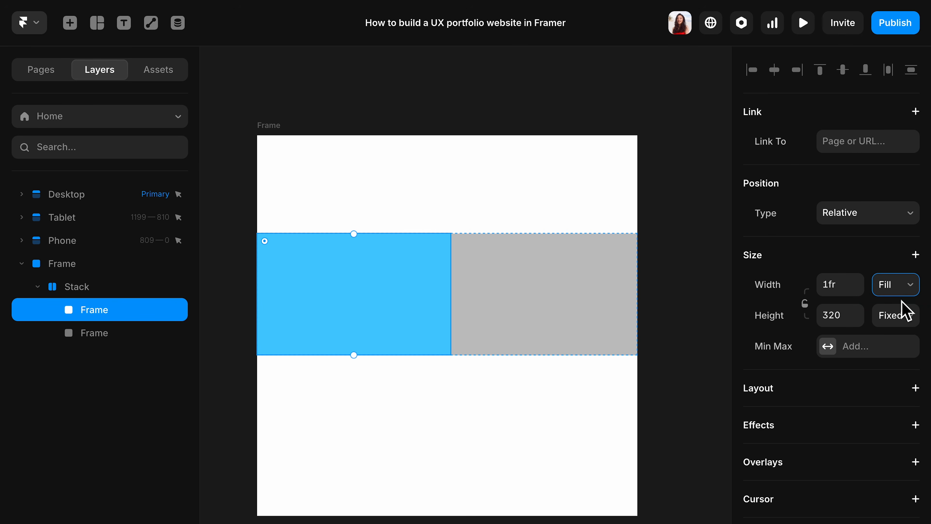
click(581, 305)
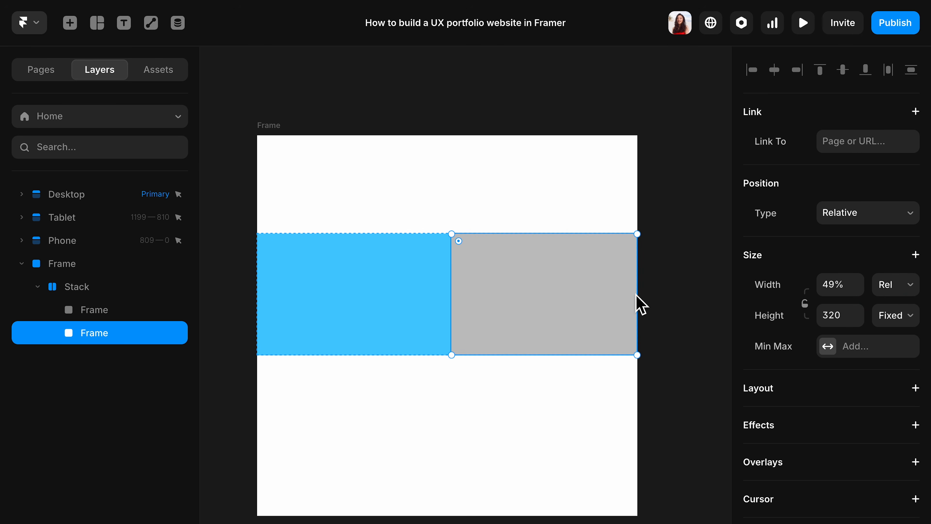
click(904, 291)
click(902, 302)
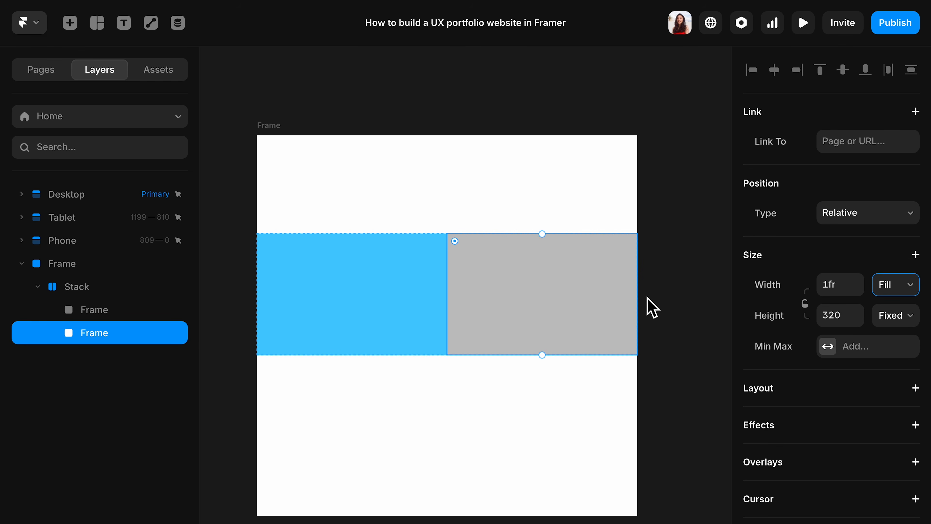
Set the gray frame's fill width to 2fr.
click(846, 287)
text(2fr)
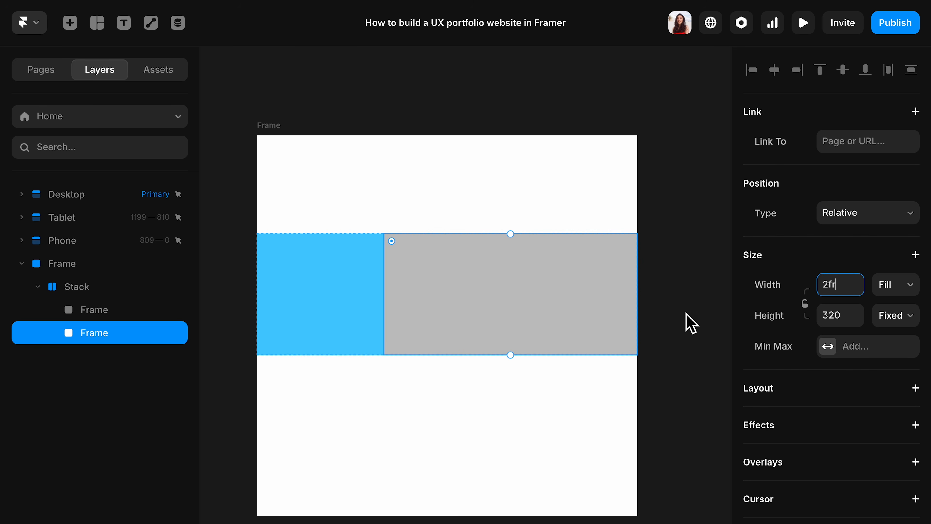
click(687, 322)
key(t)
click(563, 299)
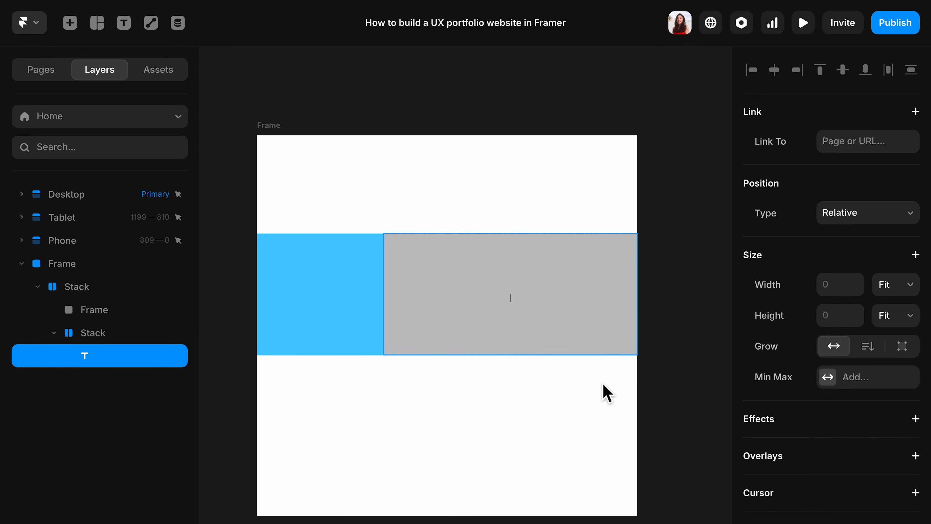
key(Escape)
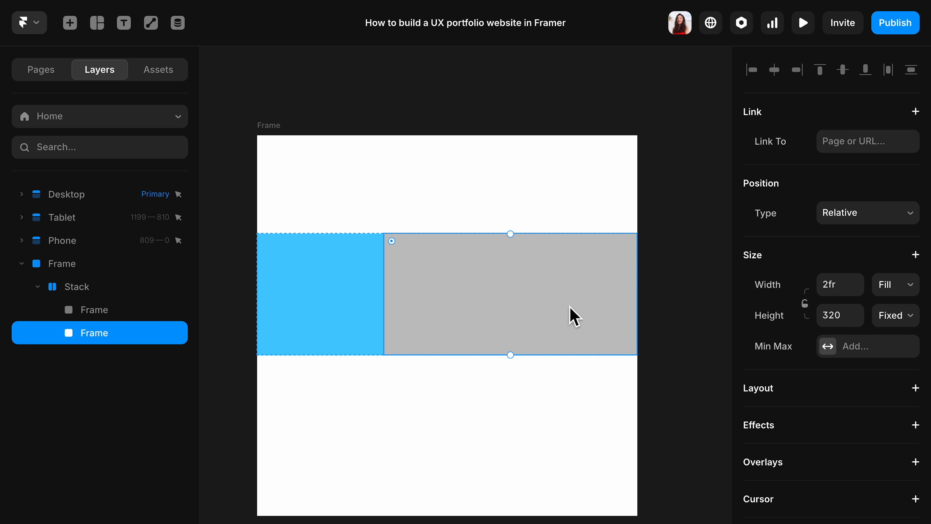
Delete the gray frame from the stack and keep the blue frame's width at Fill.
key(Delete)
click(574, 317)
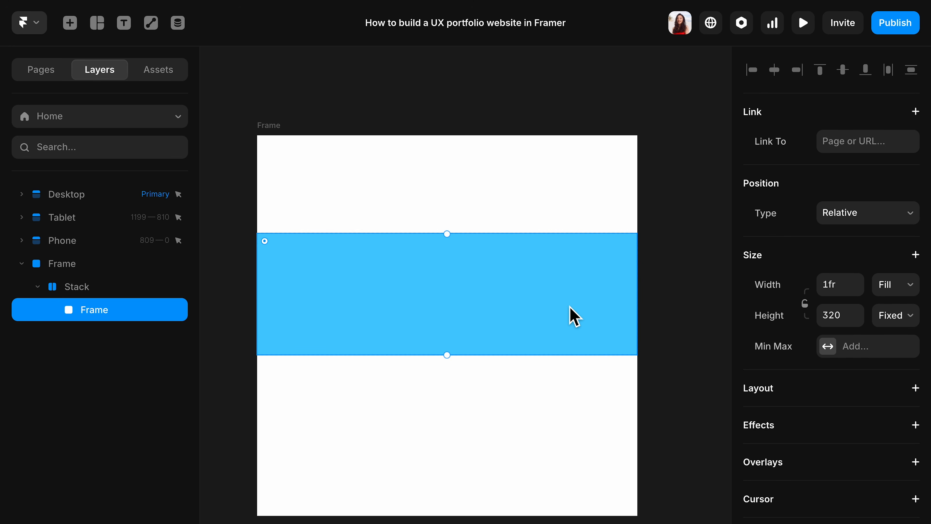
click(909, 286)
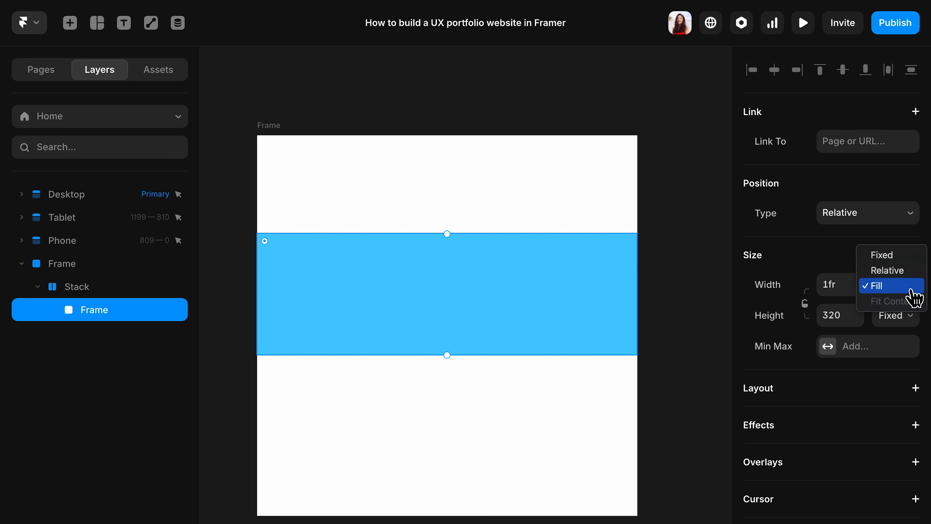
click(910, 286)
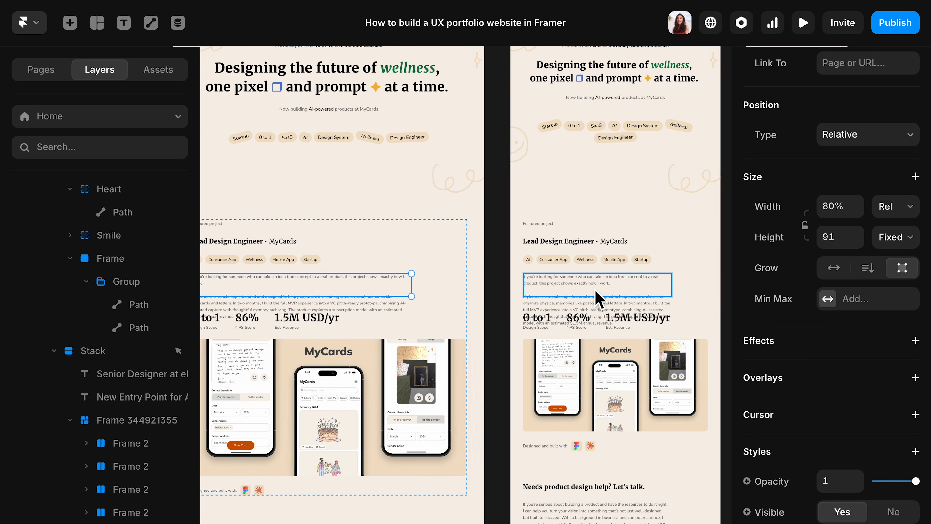
Set the MyCards project description's height to Fit Content and check the section on the tablet and phone breakpoints.
scroll(597, 297, down, 5)
scroll(503, 304, up, 6)
click(492, 280)
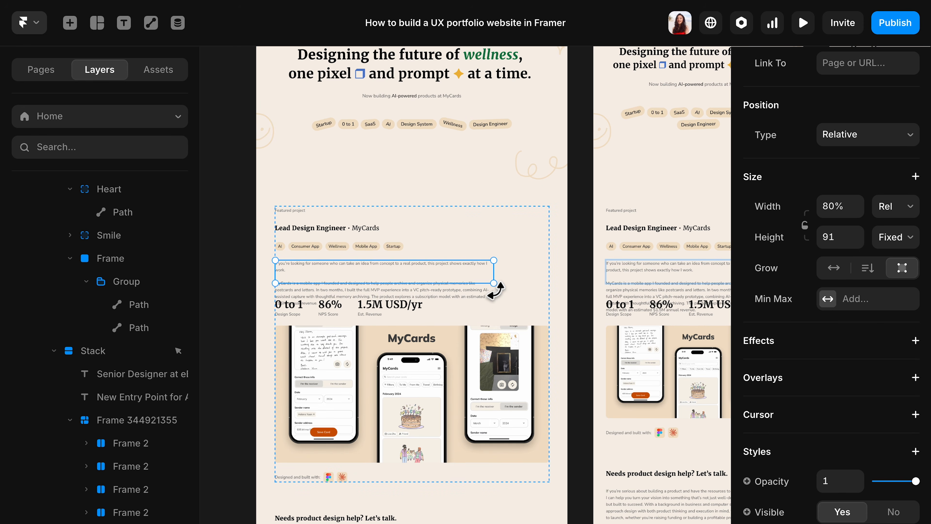
click(908, 247)
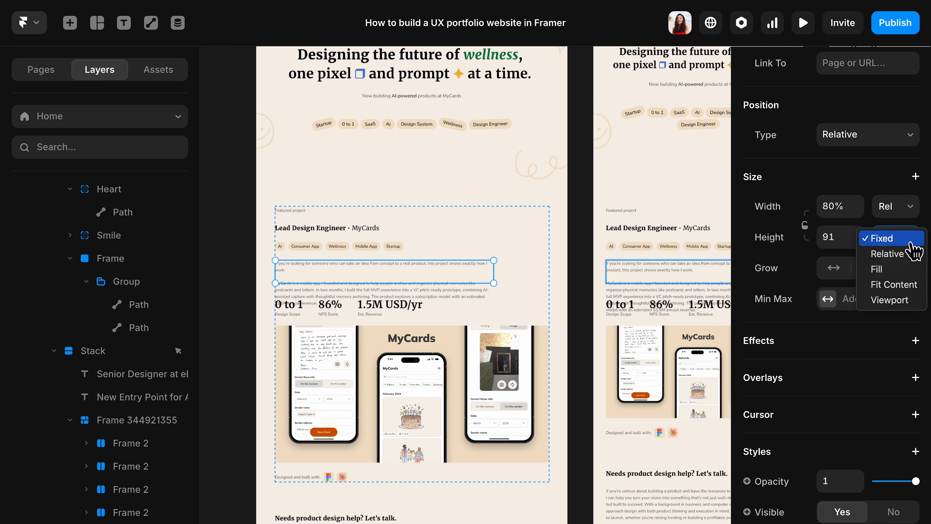
click(905, 288)
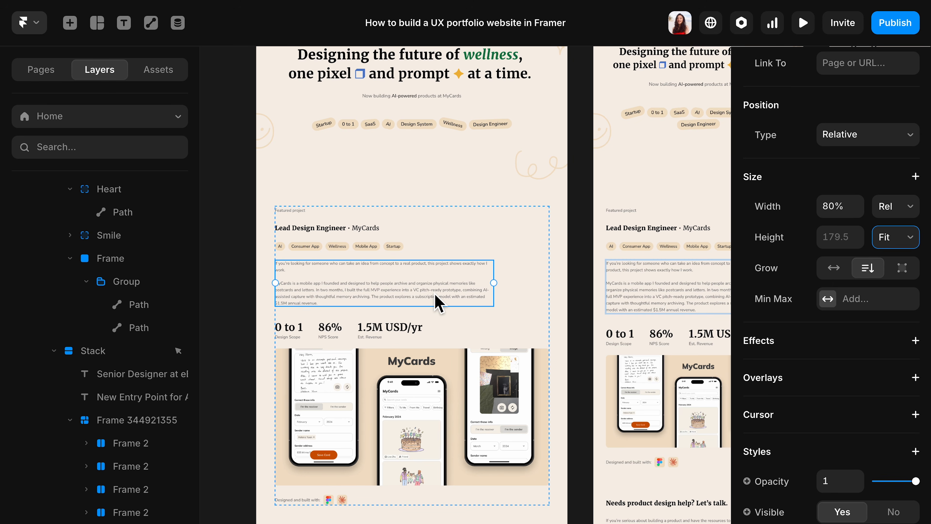
scroll(436, 301, right, 5)
scroll(524, 277, right, 4)
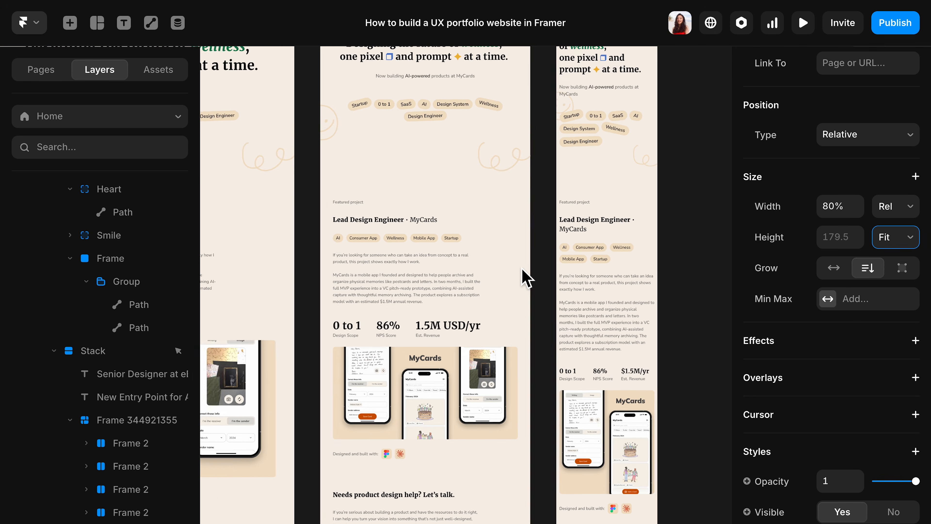
scroll(526, 277, right, 2)
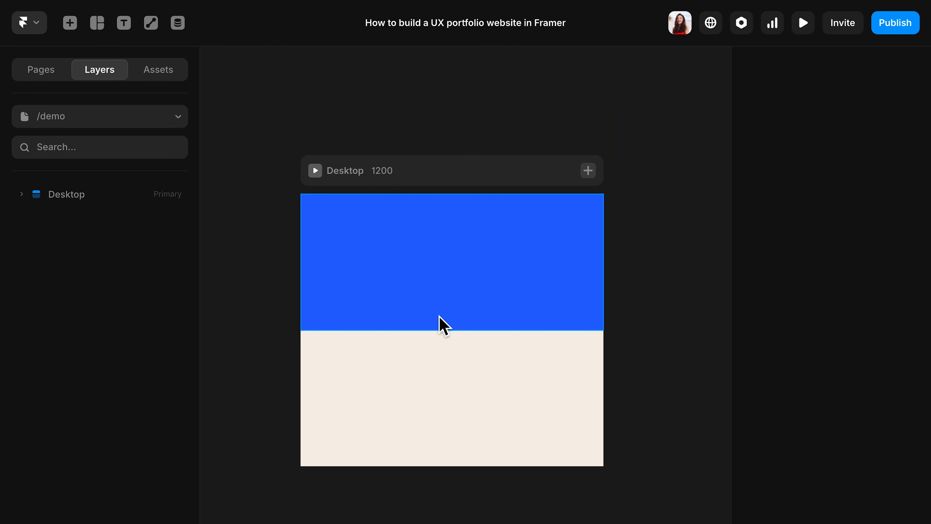
Set the blue frame's height to Viewport at 100vh and preview the demo page on the desktop breakpoint.
click(470, 290)
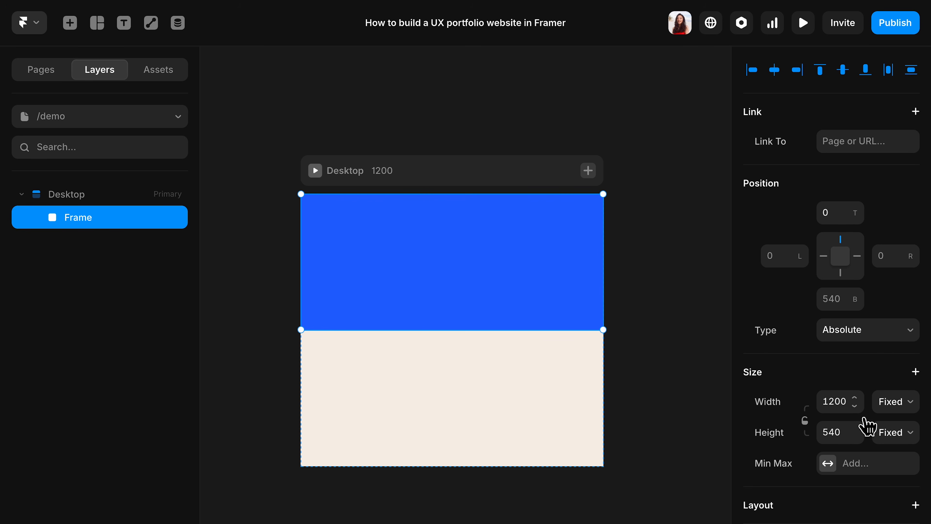
click(899, 433)
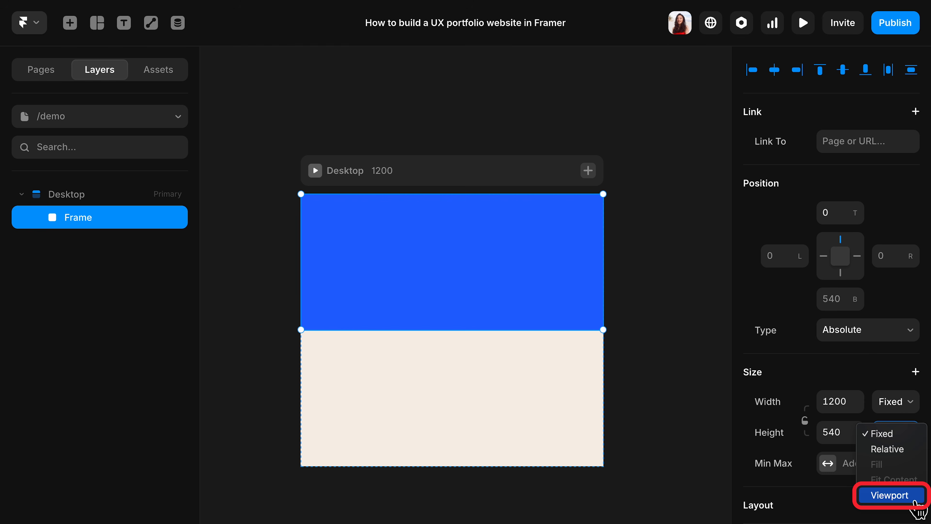
click(891, 498)
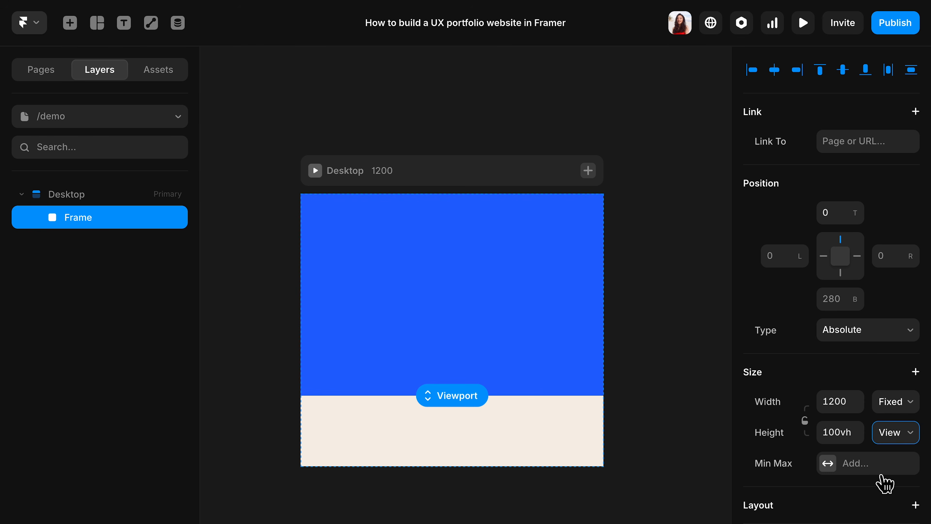
click(316, 170)
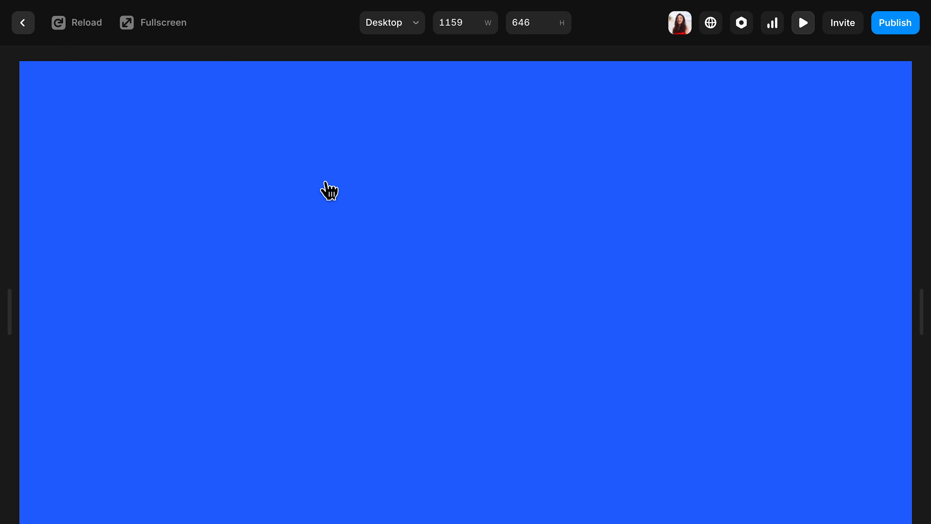
click(25, 28)
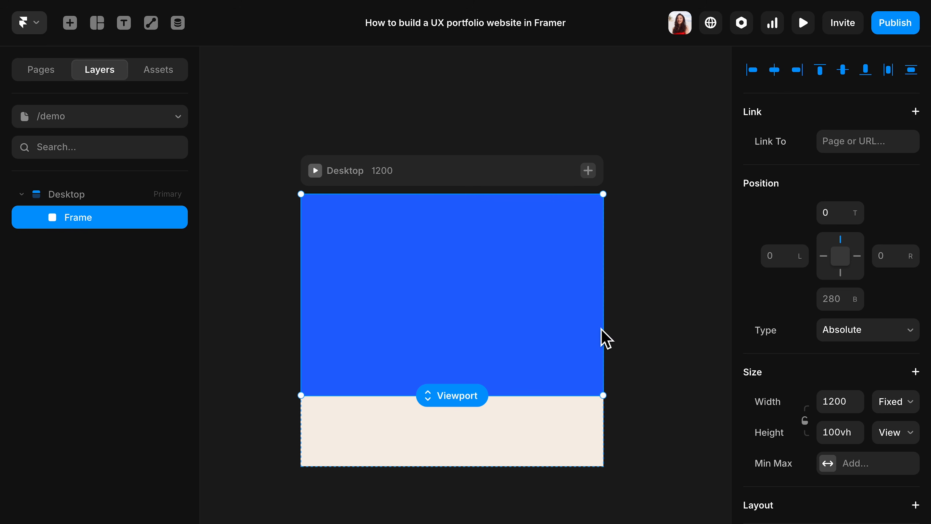
Set the blue frame's viewport height to 80vh and preview the page again.
click(837, 433)
text(80)
key(Return)
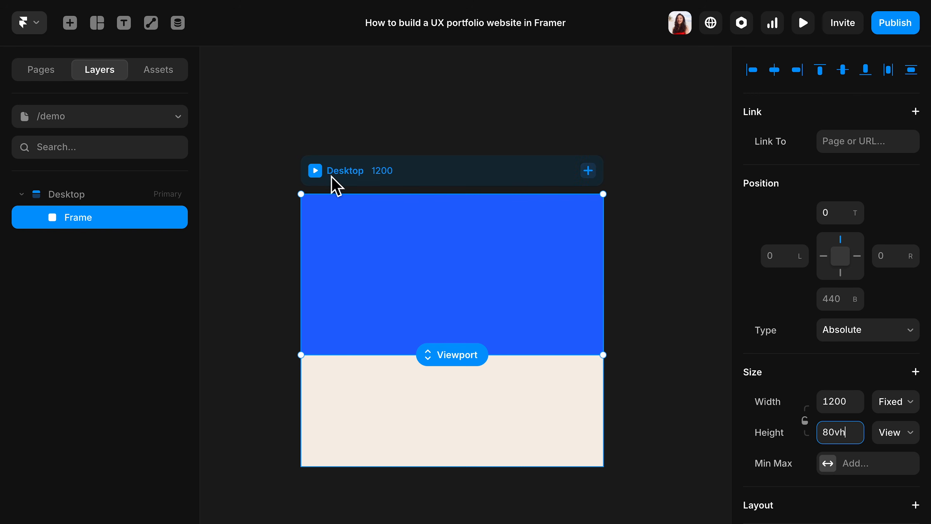
click(316, 171)
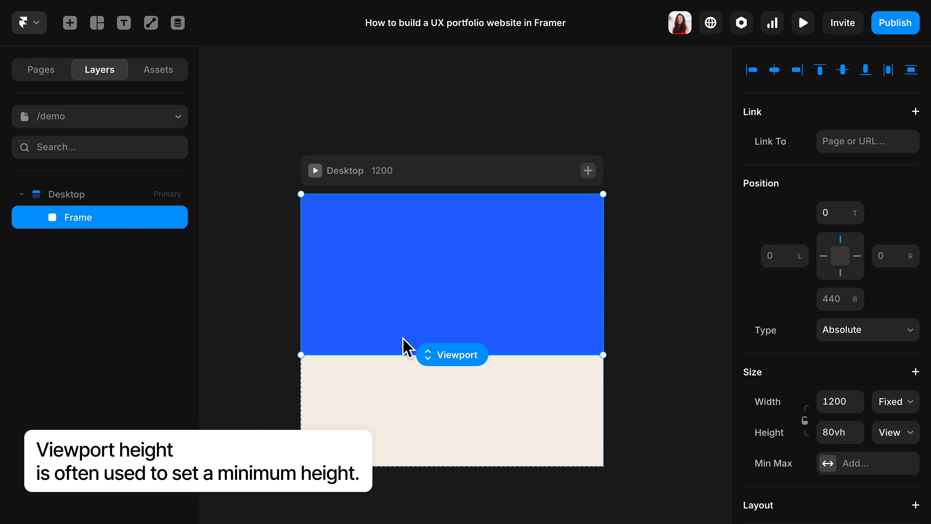
Enlarge the desktop canvas's viewport height and lower the blue frame's height to 66vh.
drag(455, 362, 470, 495)
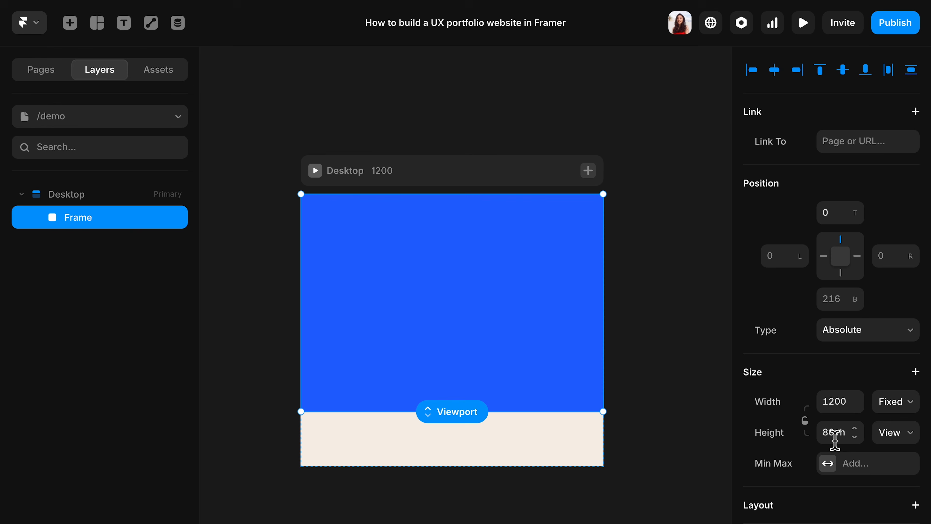
click(835, 439)
key(Down)
key(Down)
key(Down)
key(Down)
key(Down)
key(Down)
key(Down)
key(Down)
key(Down)
key(Down)
key(Down)
key(Down)
key(Down)
key(Down)
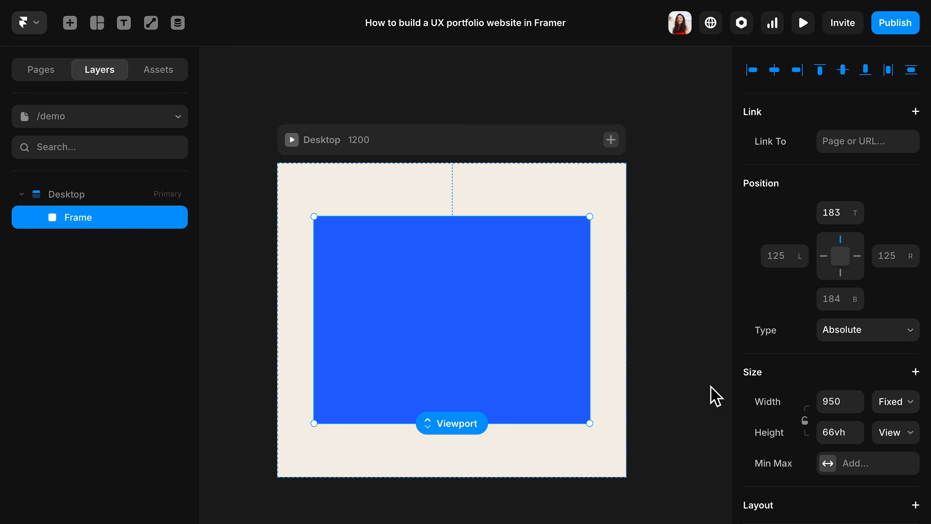
Add a fixed minimum width of 100 to the blue frame.
scroll(919, 387, down, 3)
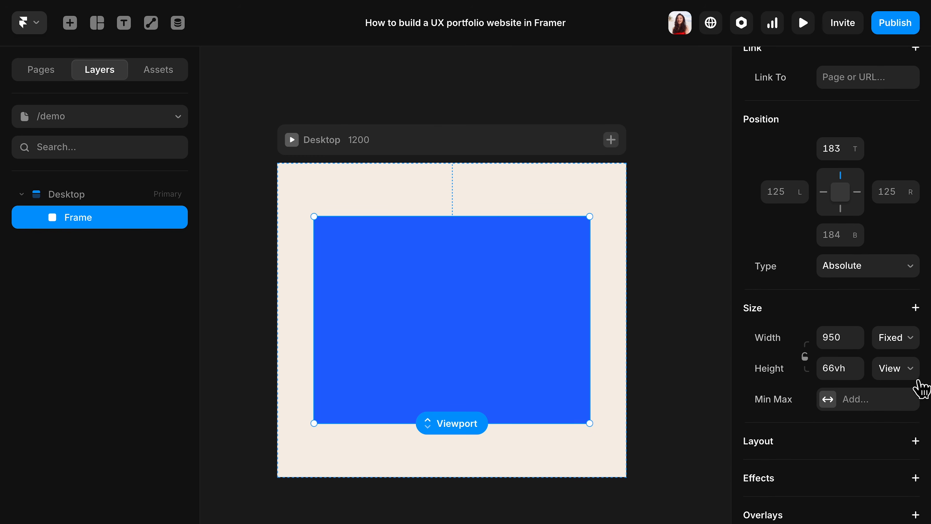
click(915, 280)
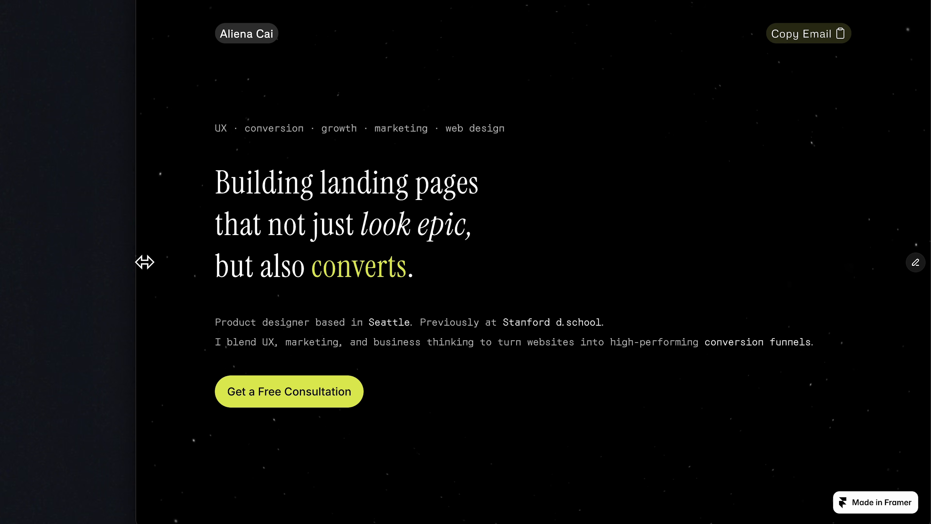
Add a size limit to the landing page's hero and navigation stacks, checking the live page at different browser widths.
mouse_move(145, 262)
mouse_down()
mouse_move(8, 266)
mouse_move(158, 263)
mouse_up()
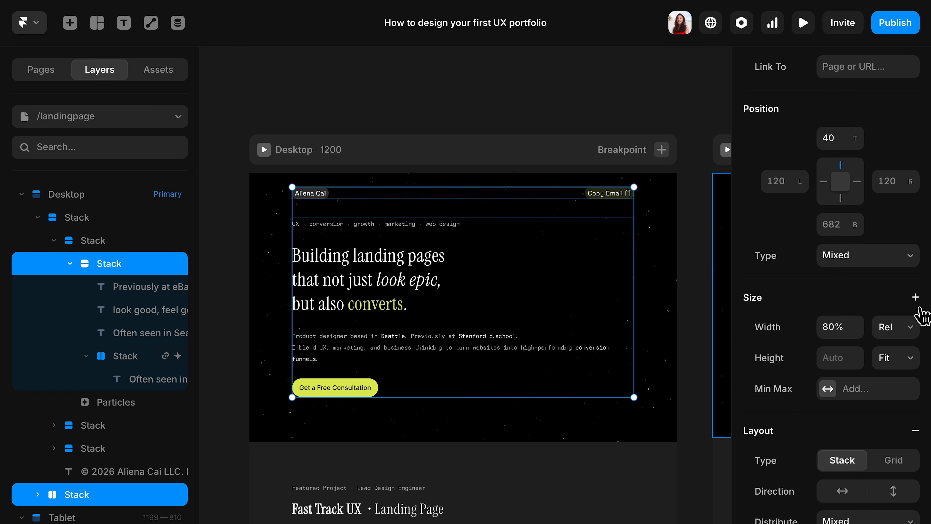
click(920, 301)
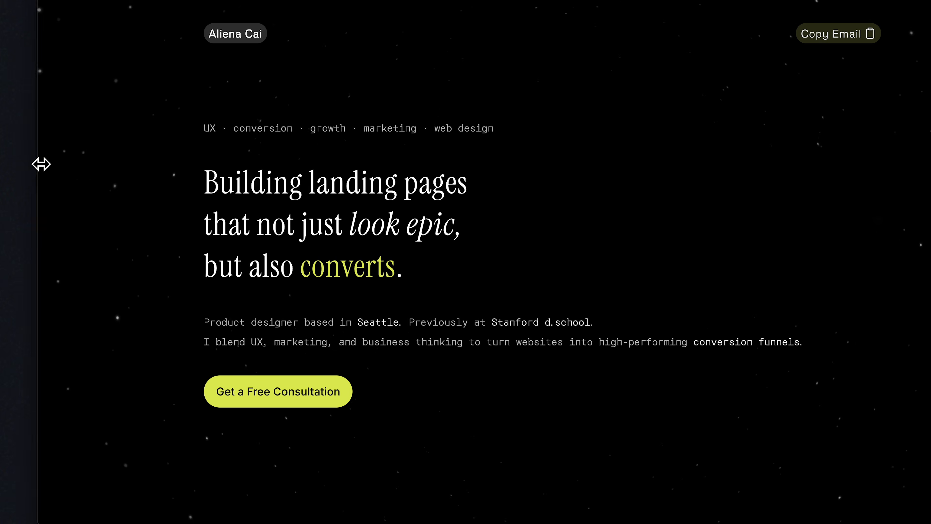
drag(42, 162, 9, 175)
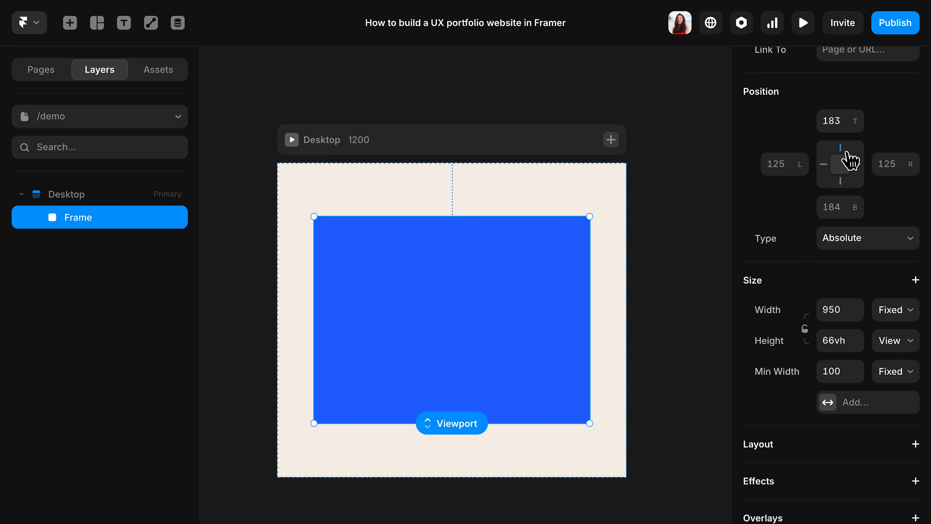
Toggle the blue frame's top, left and right position pins, and select the top navigation stack on the landing page.
click(843, 150)
click(826, 166)
click(826, 165)
click(859, 167)
click(858, 167)
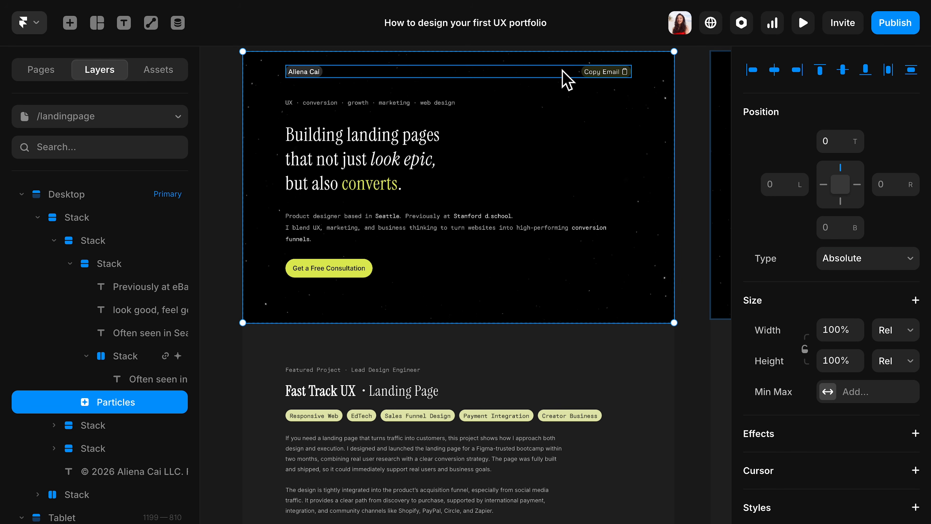
click(558, 73)
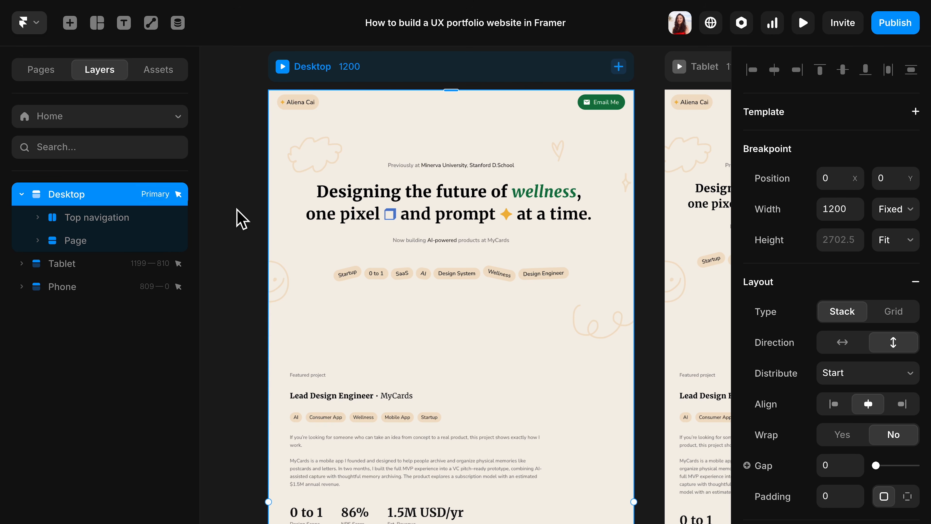
Examine the layout settings of the Page, Top navigation and Hero stacks on the Home page's desktop breakpoint.
click(126, 243)
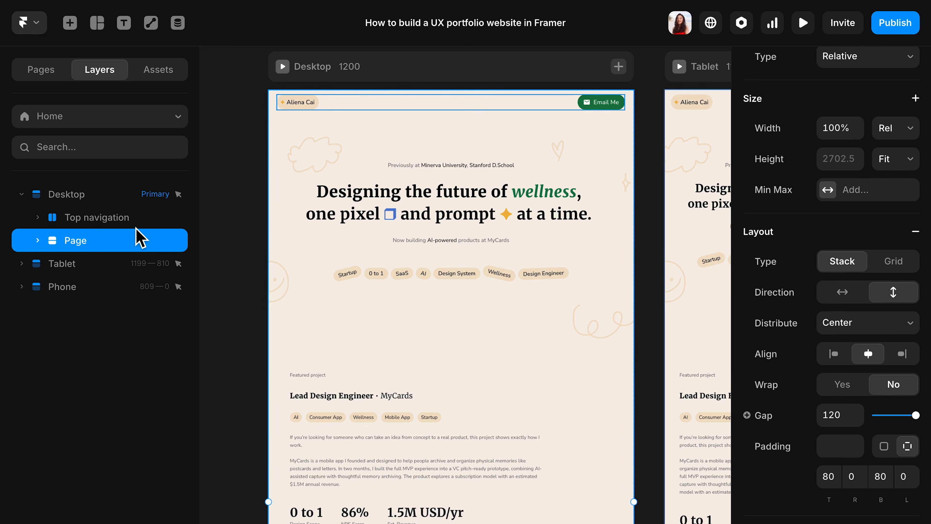
click(136, 218)
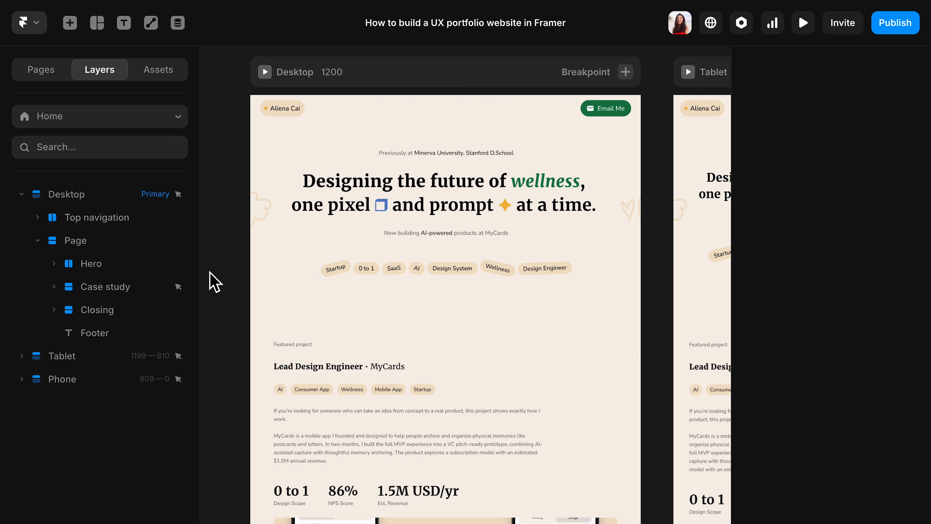
click(166, 265)
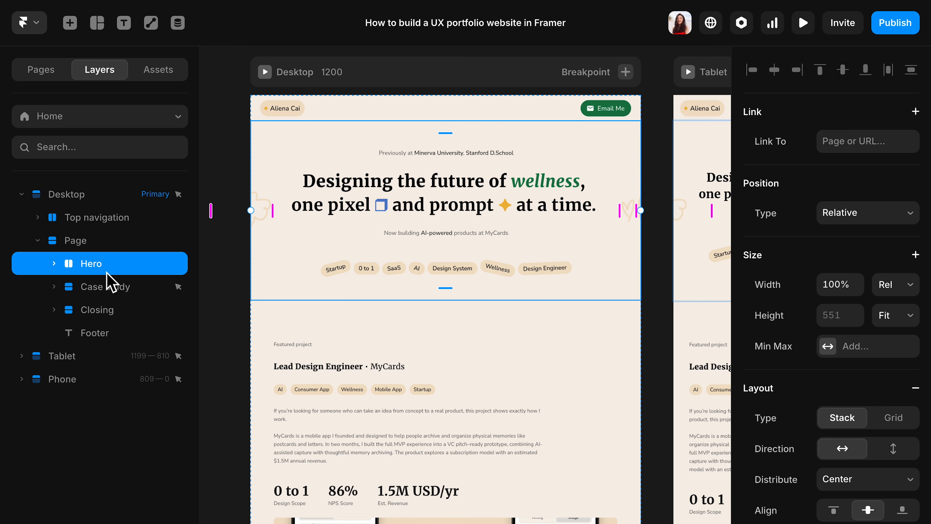
scroll(484, 262, up, 3)
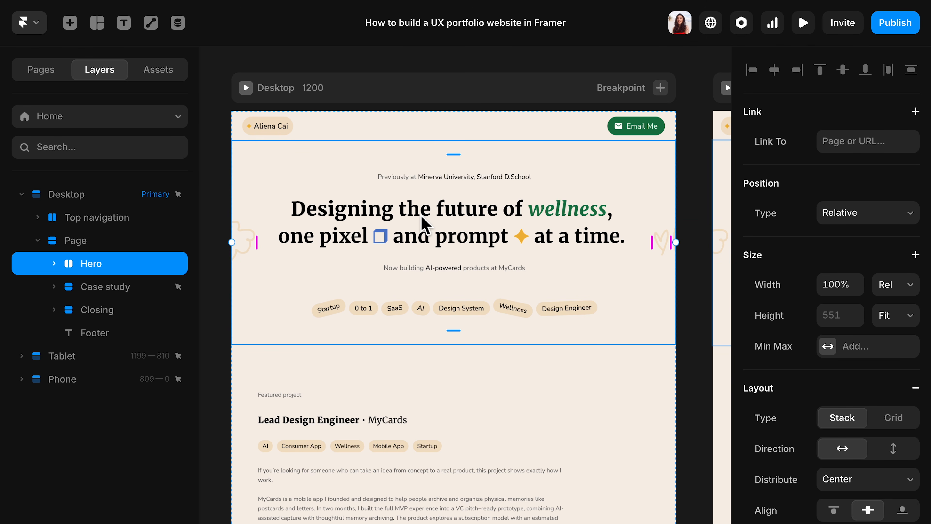
click(690, 179)
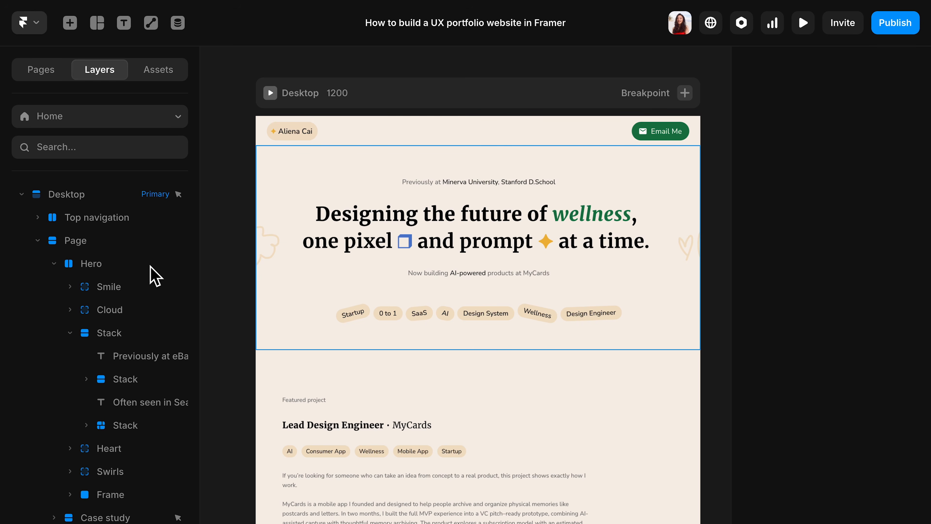
click(147, 276)
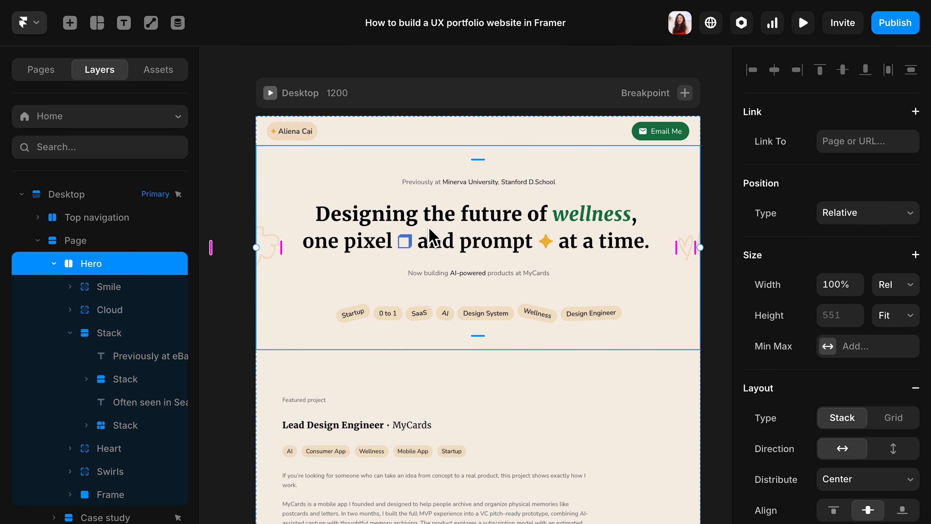
Compare the hero content stack's width settings on desktop and phone, and inspect the desktop breakpoint's height setting.
click(433, 238)
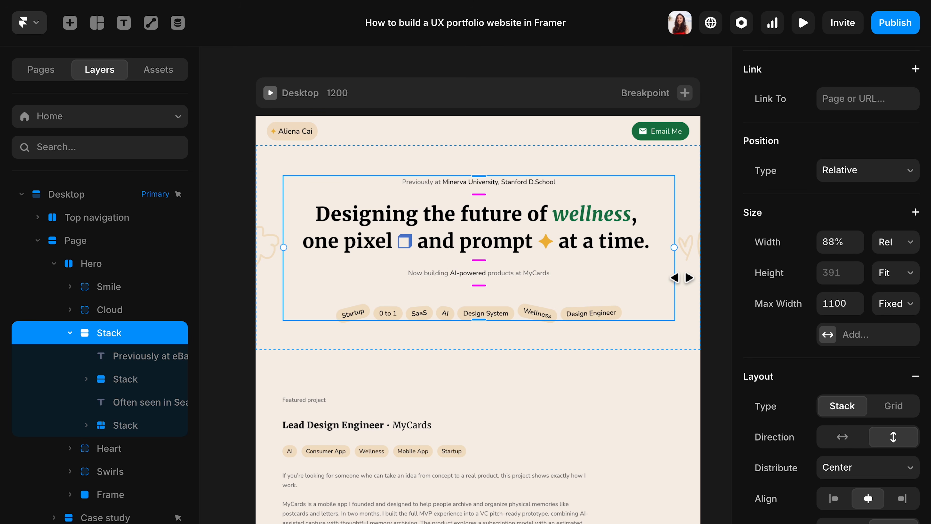
scroll(682, 278, right, 15)
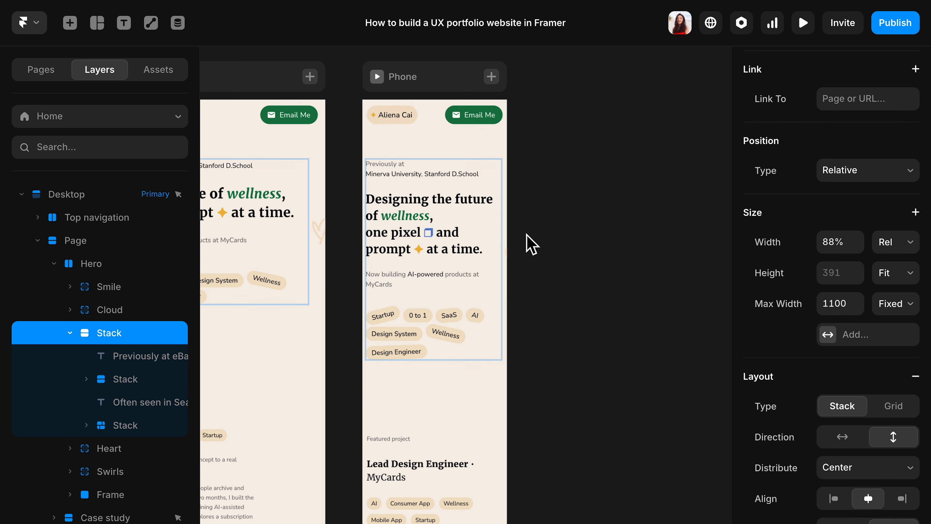
click(492, 189)
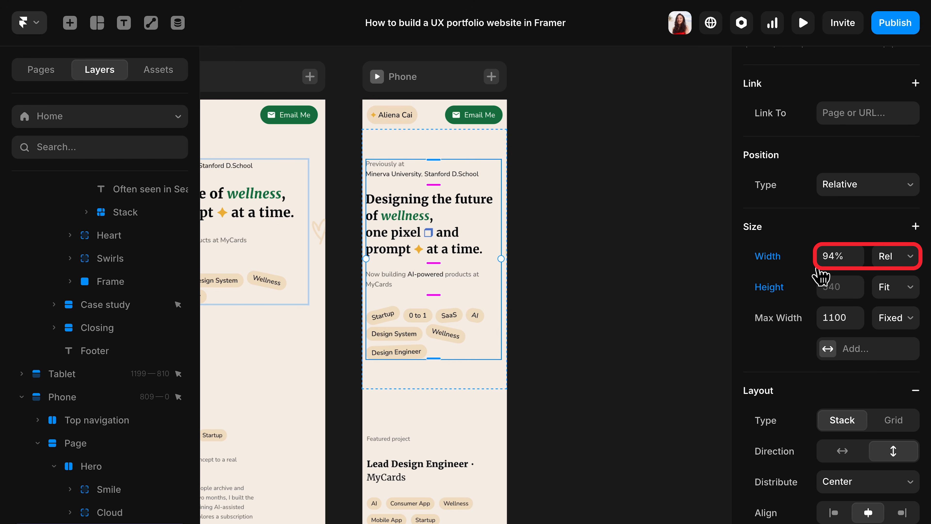
scroll(377, 78, left, 15)
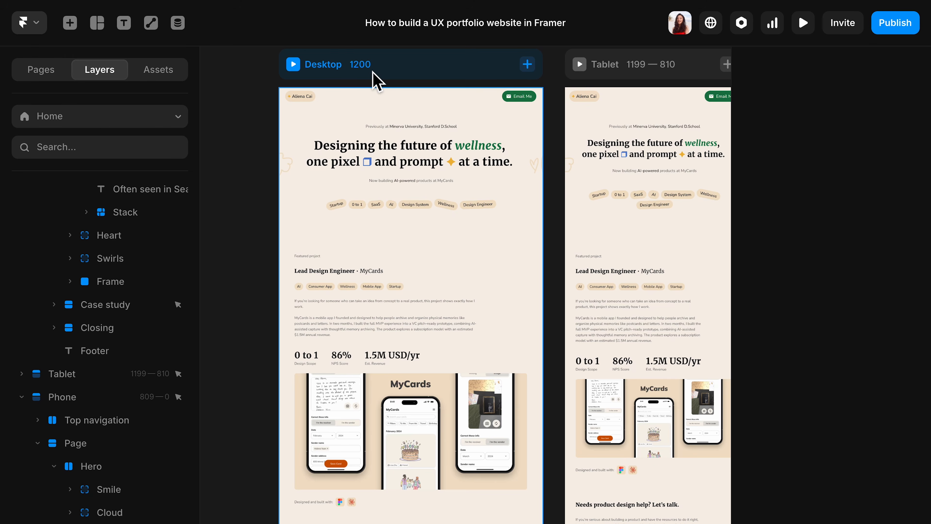
click(393, 78)
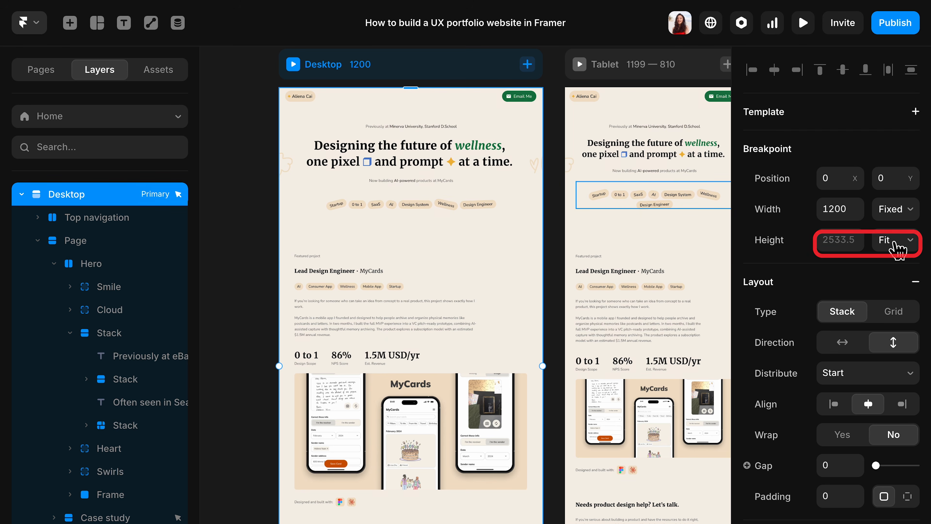
Examine the size and layout settings of the Case study stack, its metrics row and the MyCards image.
click(539, 198)
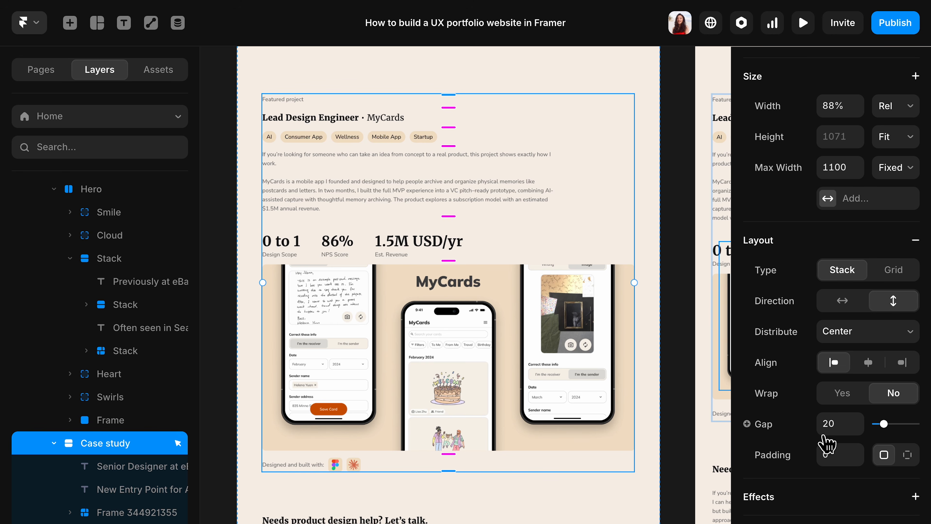
click(463, 236)
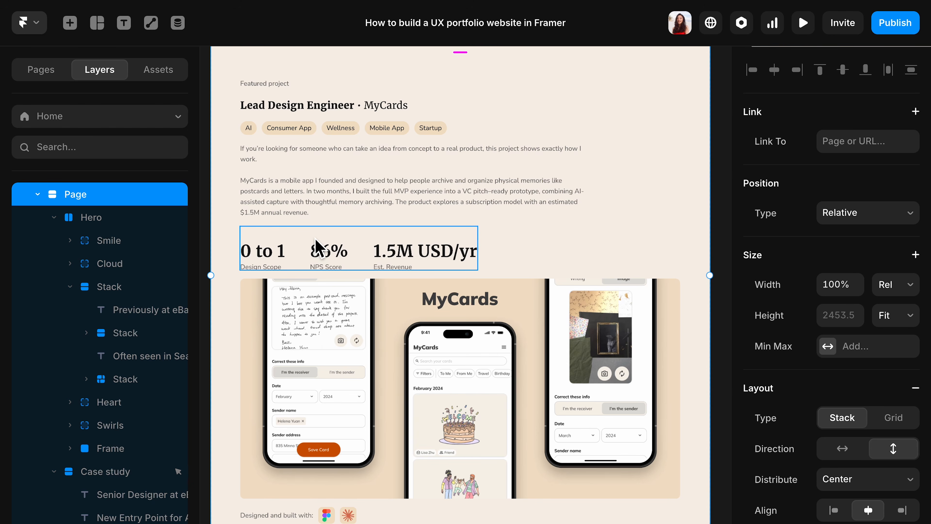
click(279, 265)
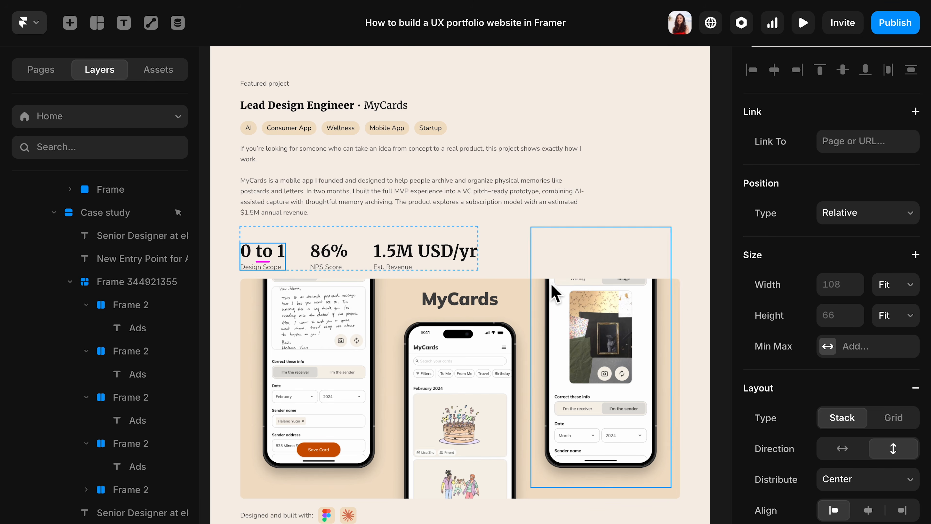
click(378, 251)
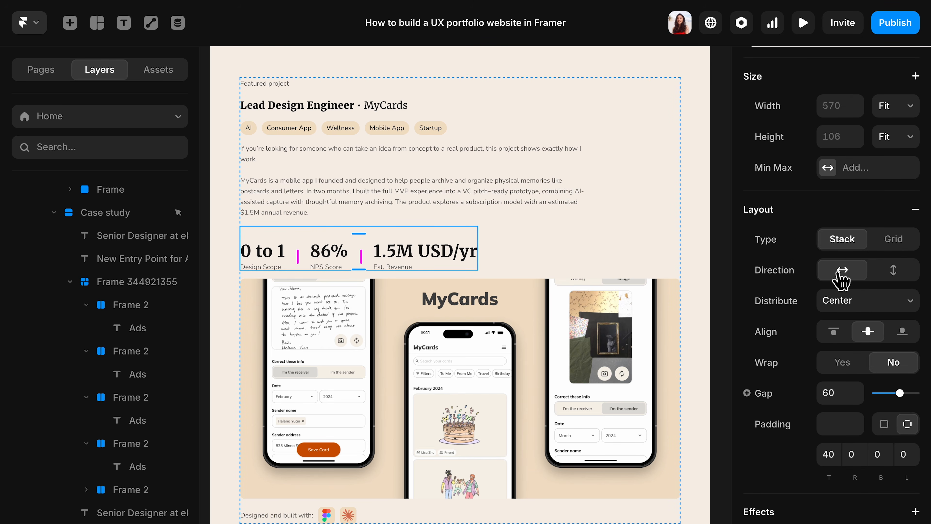
click(534, 275)
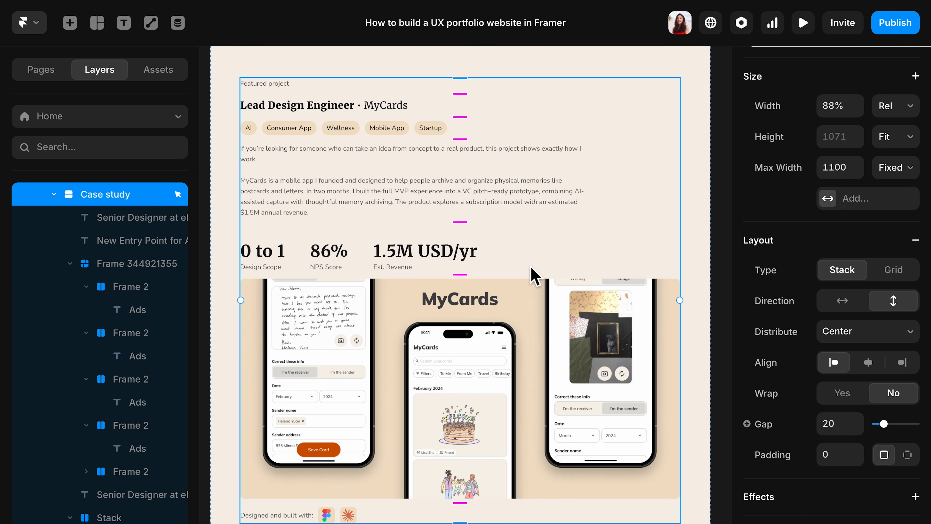
click(535, 304)
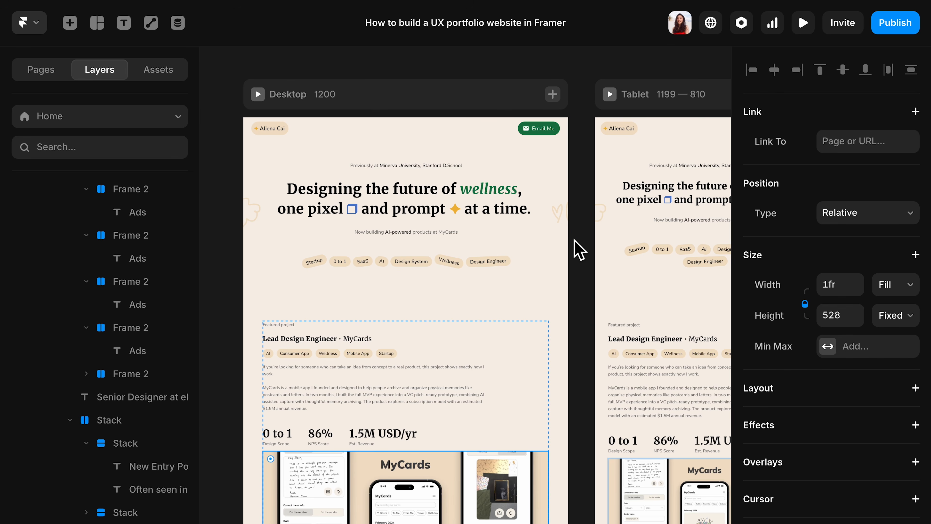
Compare how the Home page lays out on the tablet and phone breakpoints.
scroll(579, 251, right, 10)
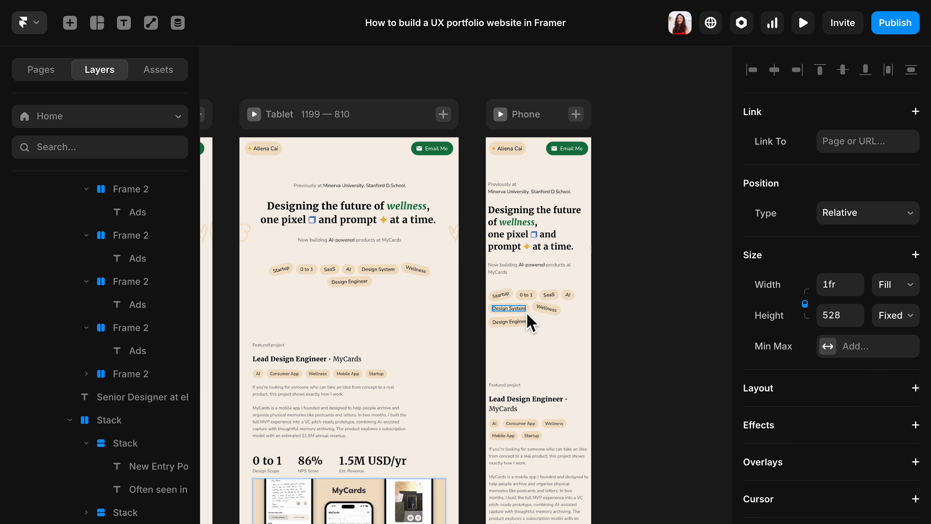
scroll(527, 313, up, 1)
scroll(527, 313, left, 1)
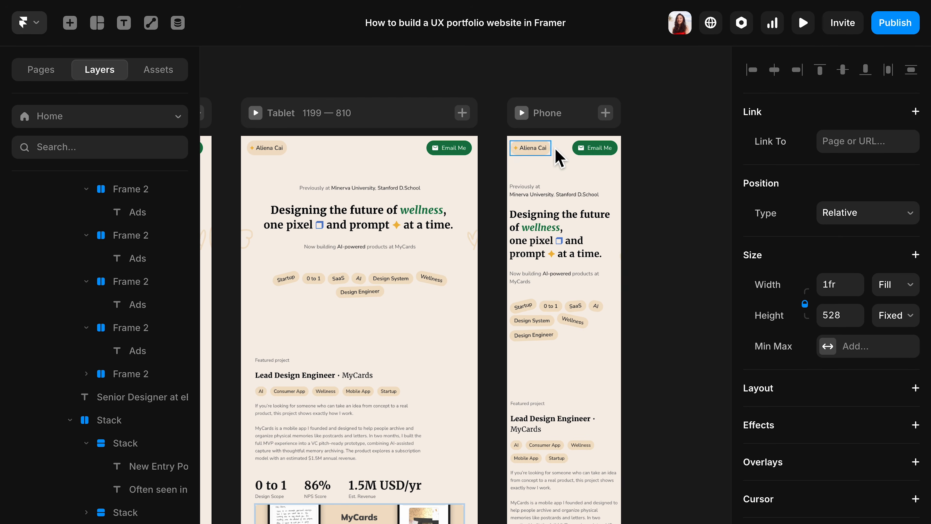
Compare the Home page's content on the tablet and phone breakpoints, and preview the page from the desktop breakpoint.
scroll(622, 339, down, 4)
scroll(626, 347, down, 3)
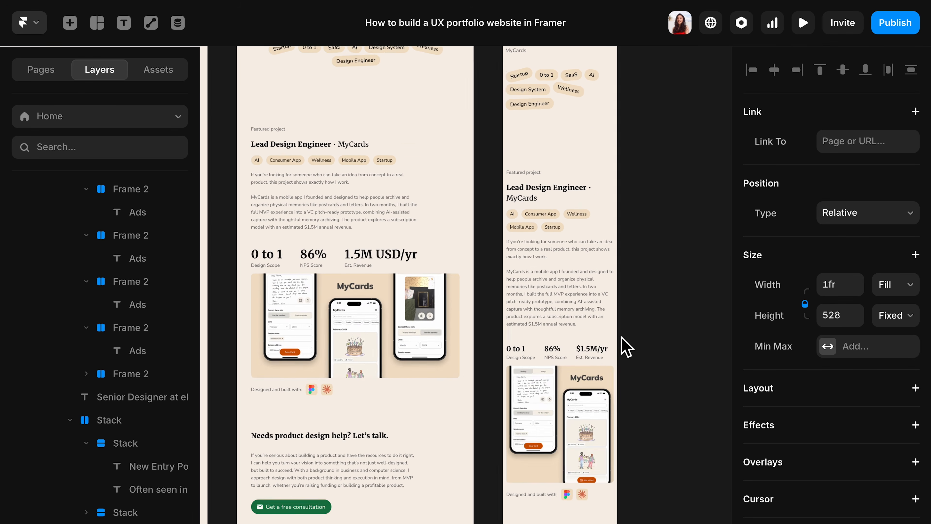
scroll(622, 339, up, 6)
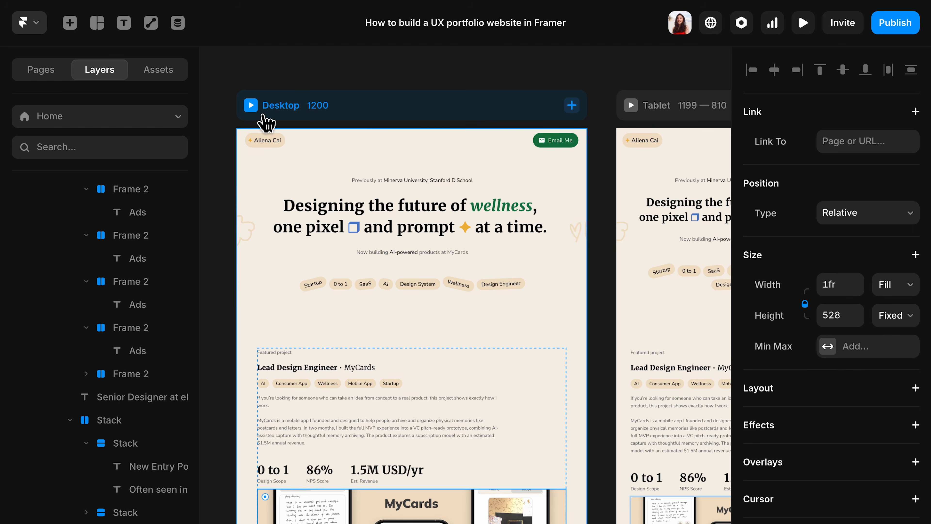
click(257, 110)
drag(18, 308, 8, 327)
click(23, 26)
Open the /mycards page and add Tablet and Phone breakpoints to it.
click(43, 78)
click(108, 310)
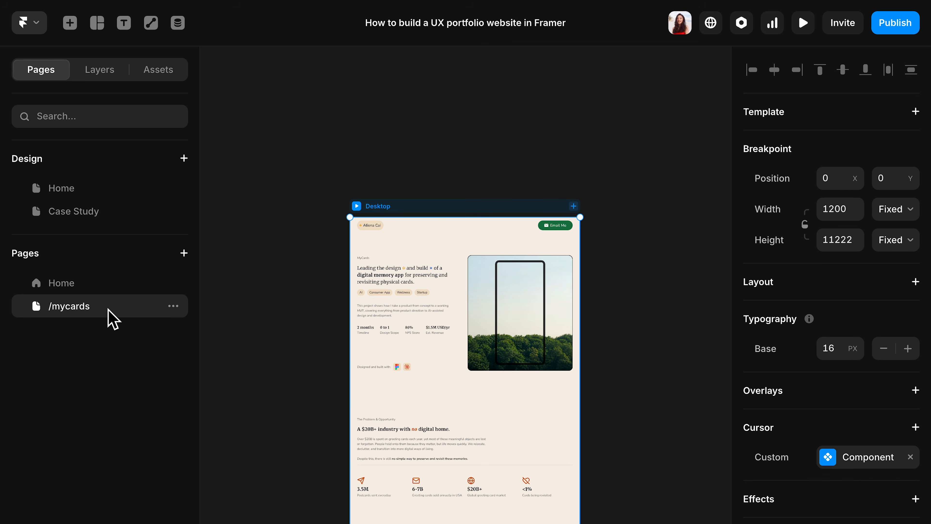
click(573, 206)
click(594, 237)
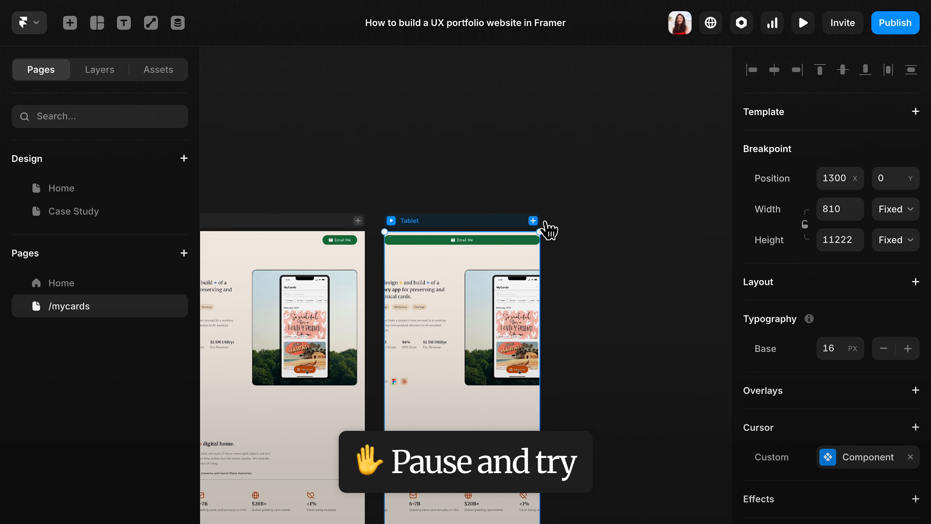
click(534, 220)
click(554, 251)
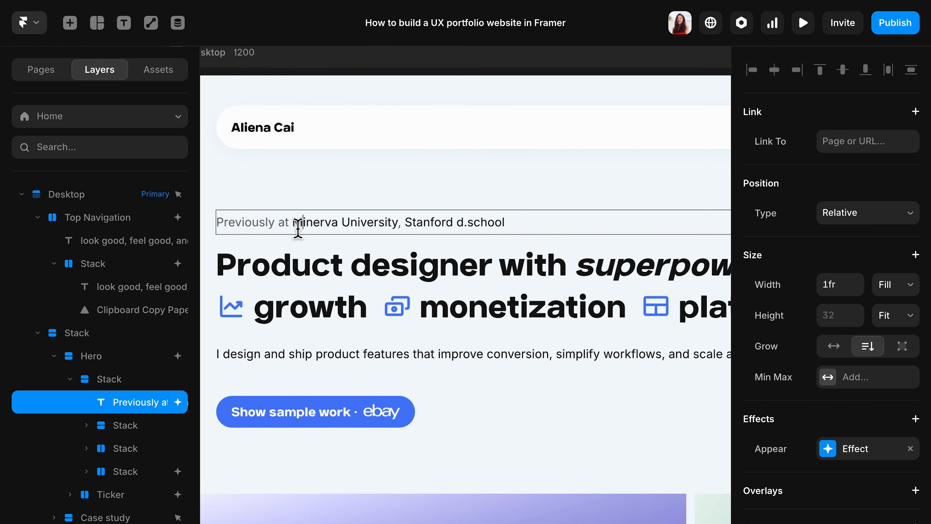
drag(298, 228, 404, 229)
click(857, 151)
text(https://www.minerva.edu/)
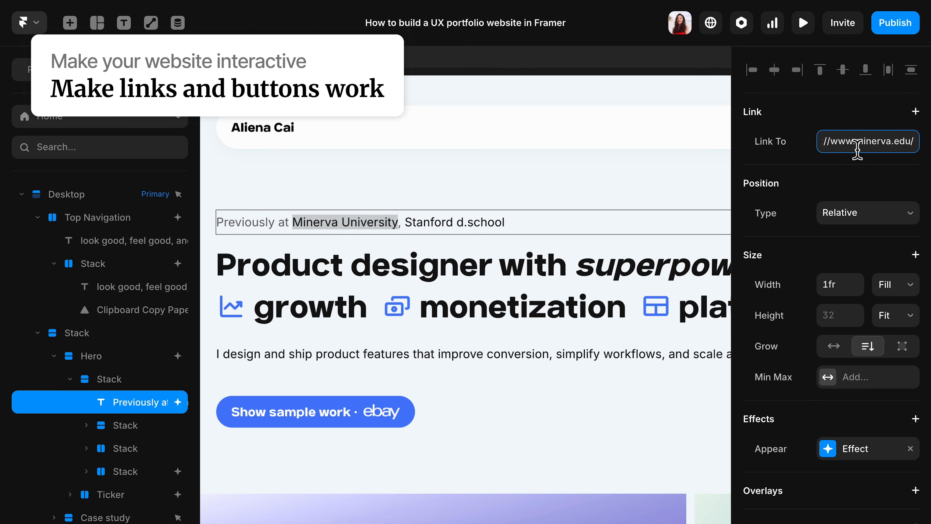
key(Return)
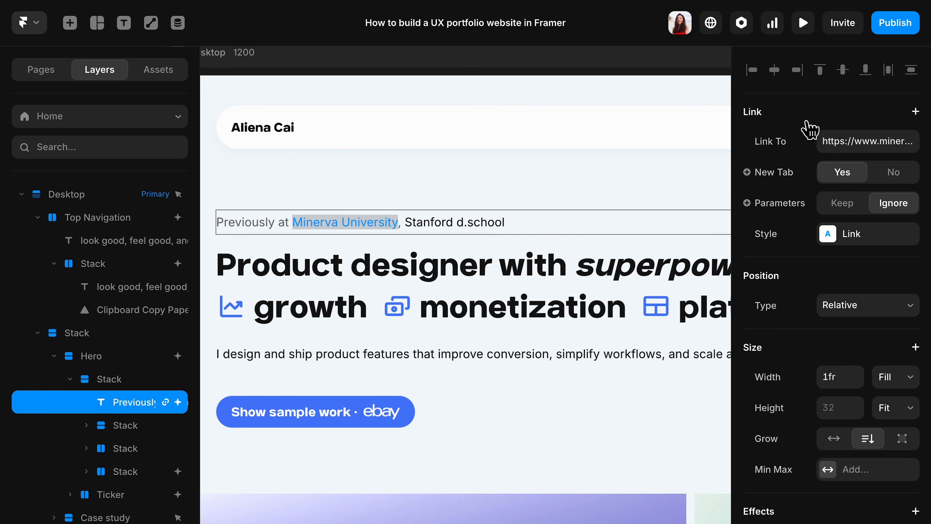
Edit the Link style of the Minerva University text, adding an underline decoration and changing its color to black.
click(853, 239)
mouse_move(694, 317)
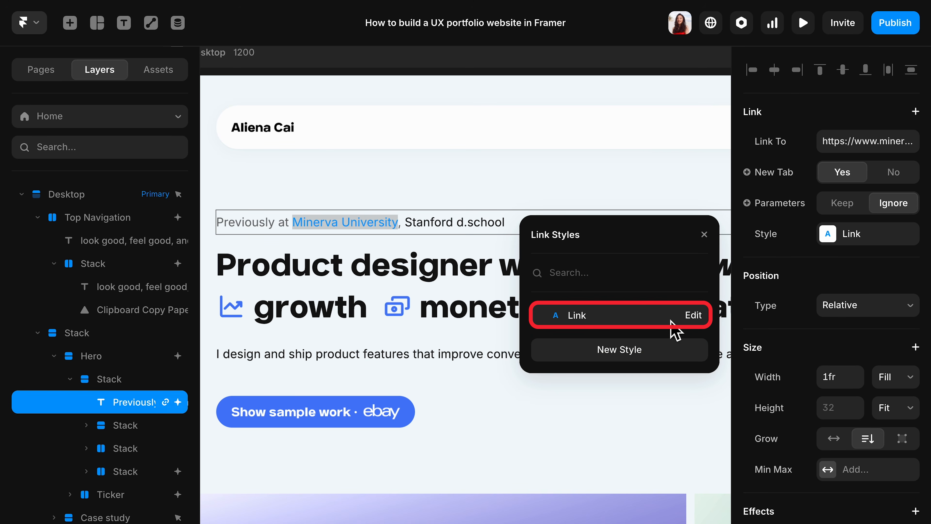
click(694, 315)
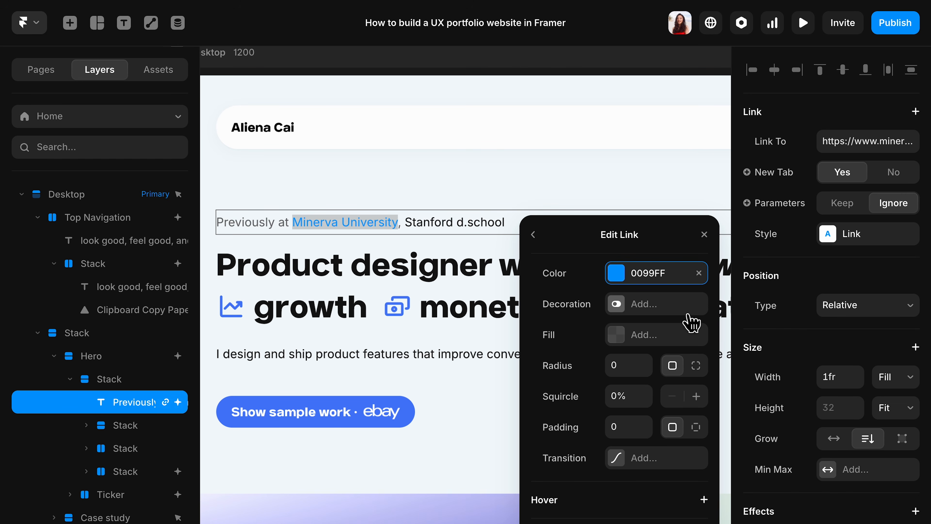
click(675, 311)
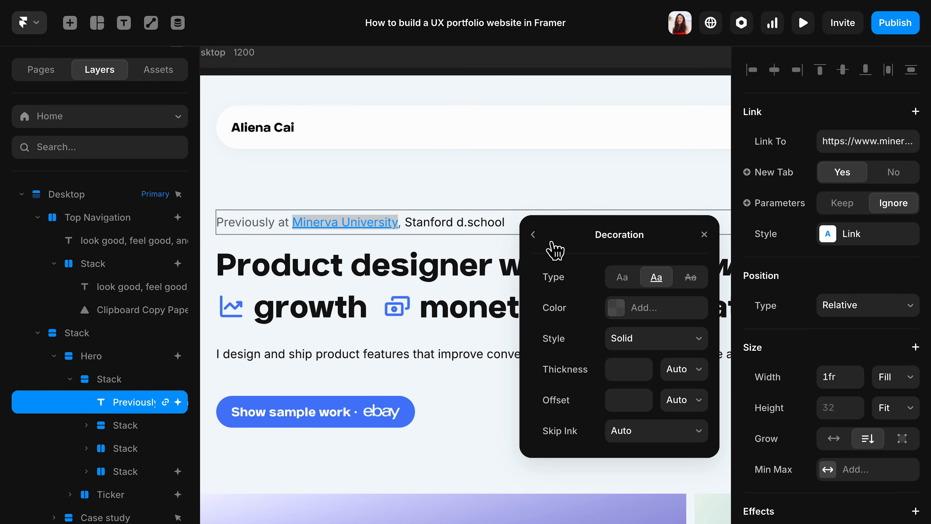
click(535, 236)
click(624, 283)
drag(620, 287, 493, 385)
key(Escape)
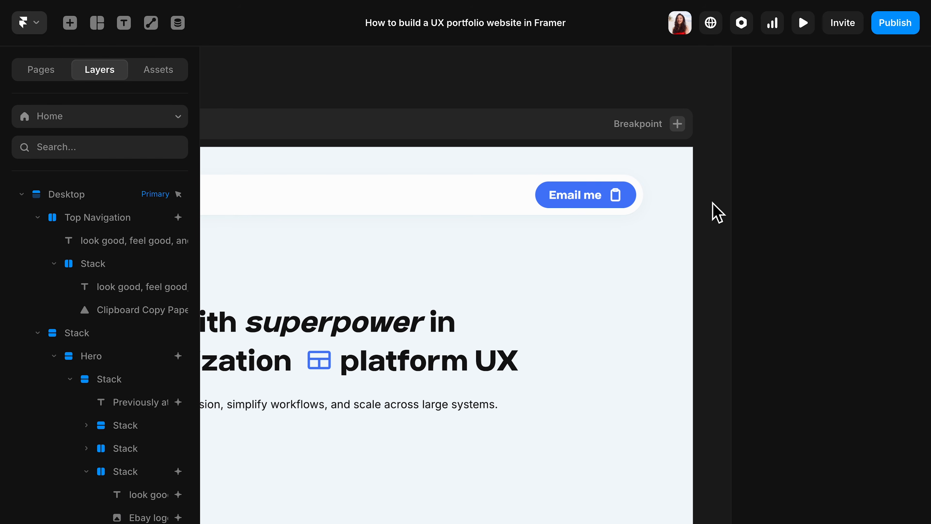
Link the top navigation's Email me button stack to a mailto link with the contact's e-mail address.
click(613, 197)
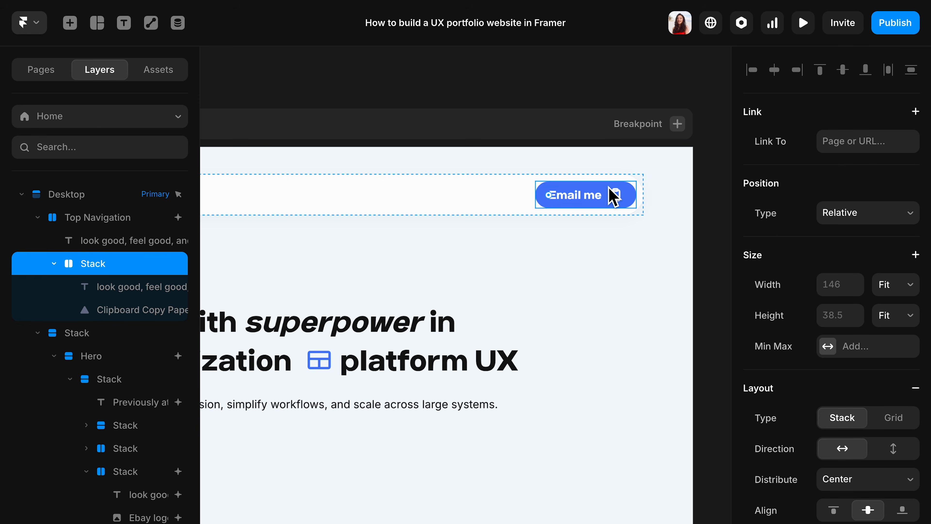
click(859, 151)
key(ctrl+v)
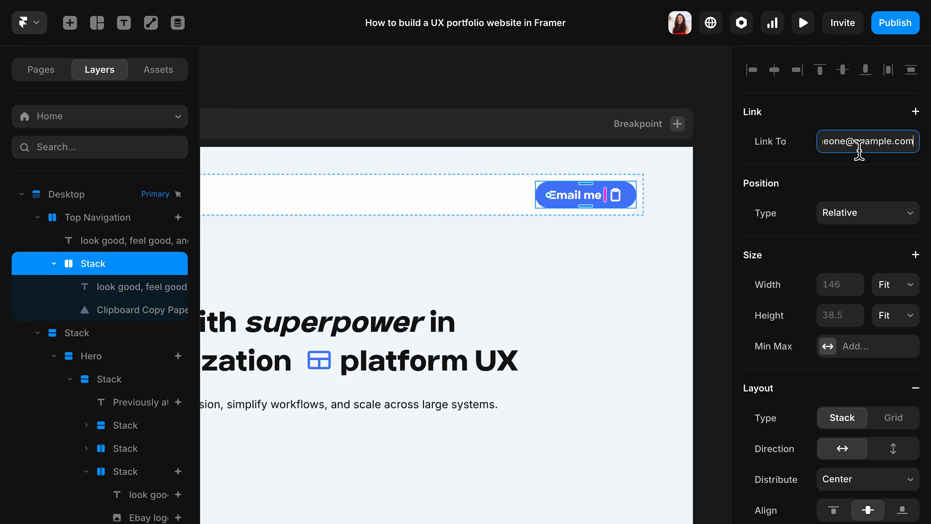
key(Return)
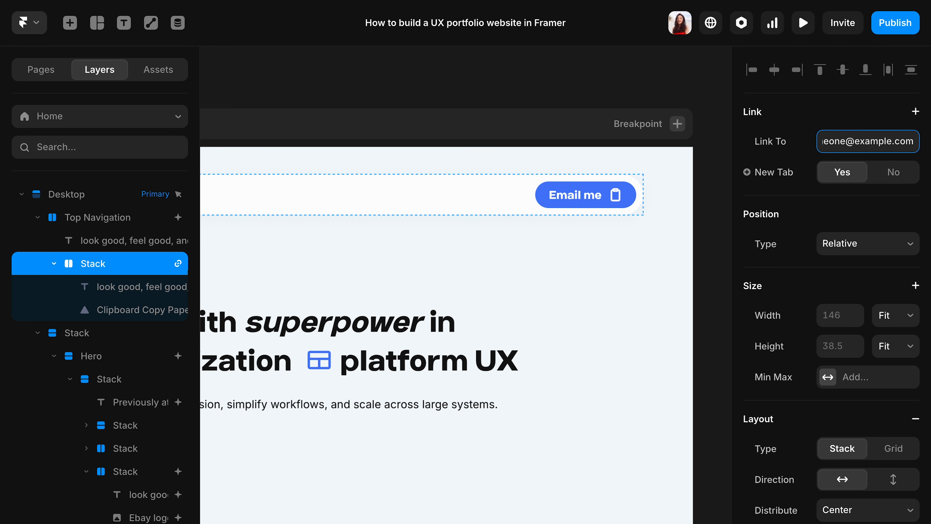
click(798, 204)
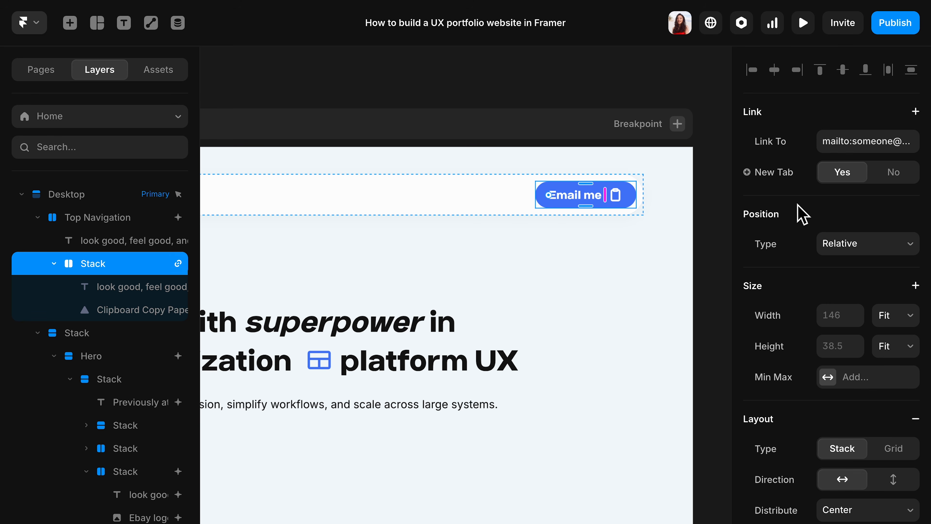
Add a Hover effect to the Email me button stack, set its scale to 1 and open its fill color.
scroll(802, 214, down, 10)
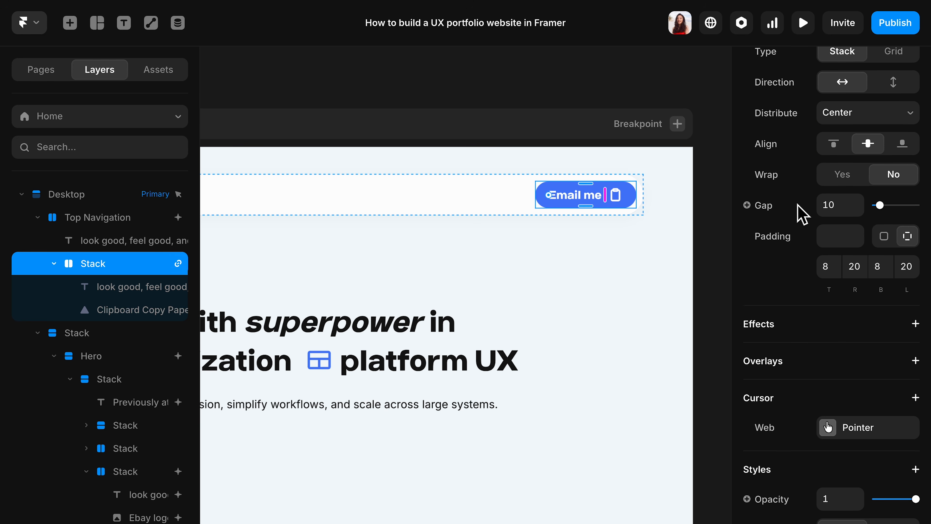
click(915, 312)
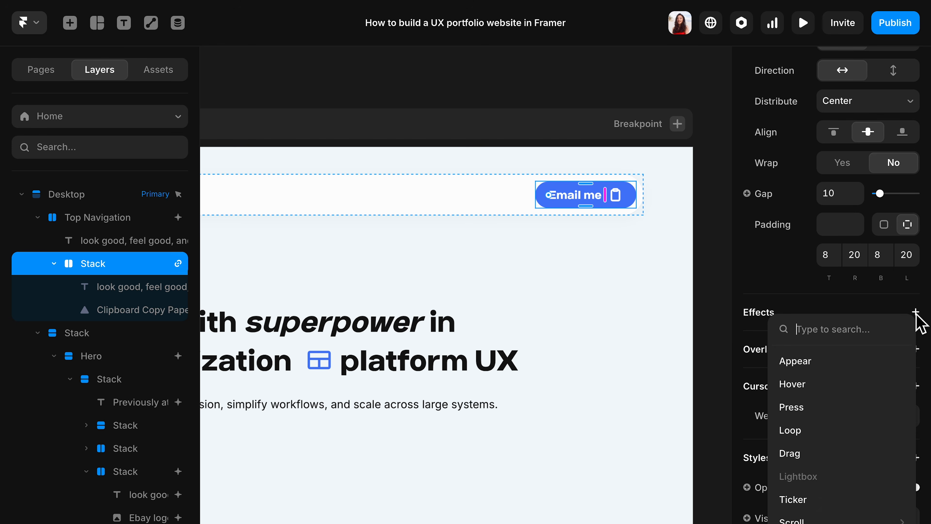
click(782, 389)
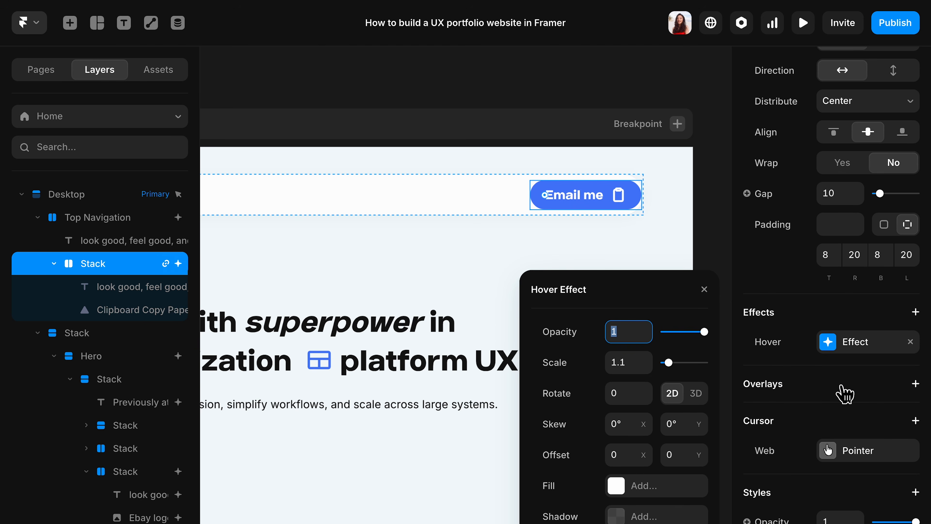
click(625, 362)
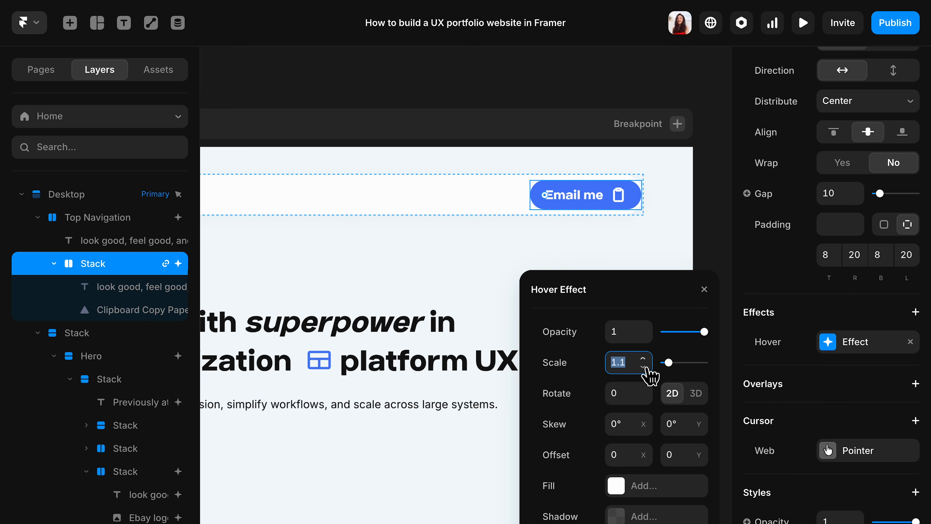
text(1)
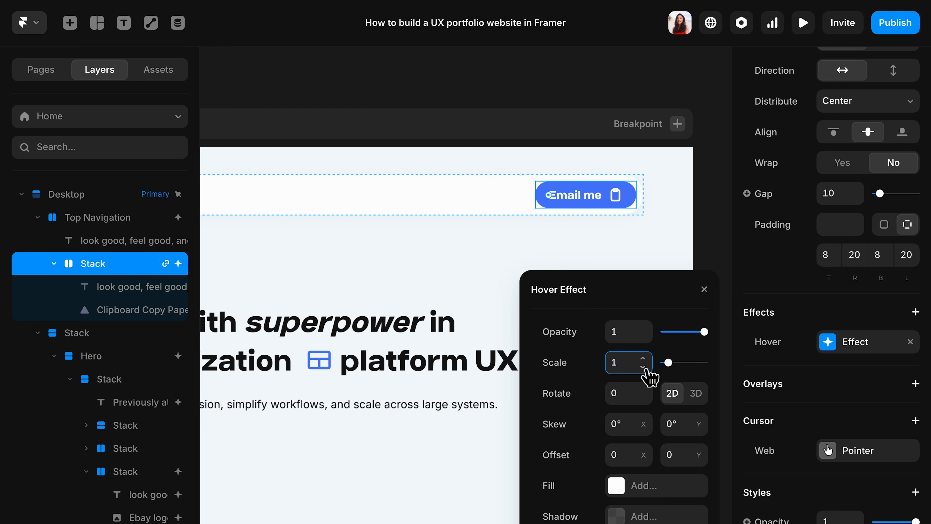
click(640, 488)
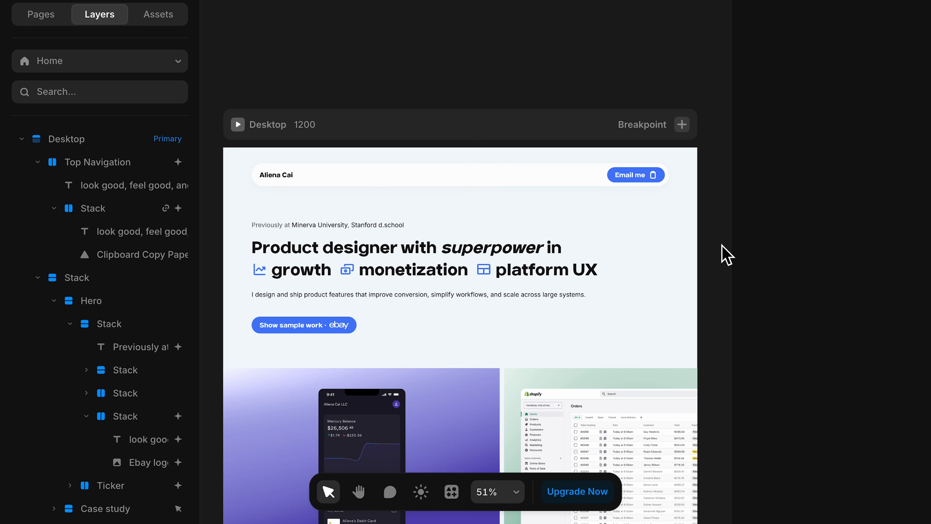
Add an Appear effect to the Hero stack on the desktop breakpoint, keeping the On Appear trigger.
click(675, 246)
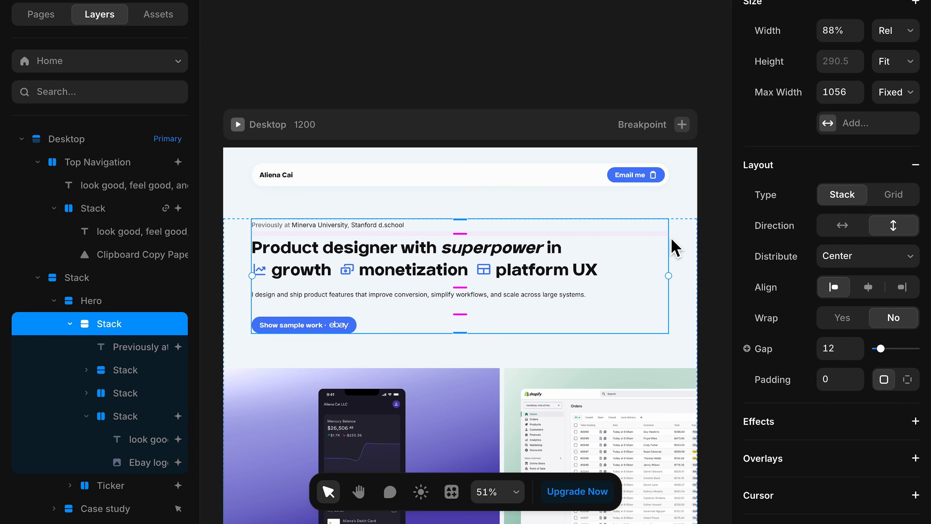
click(688, 228)
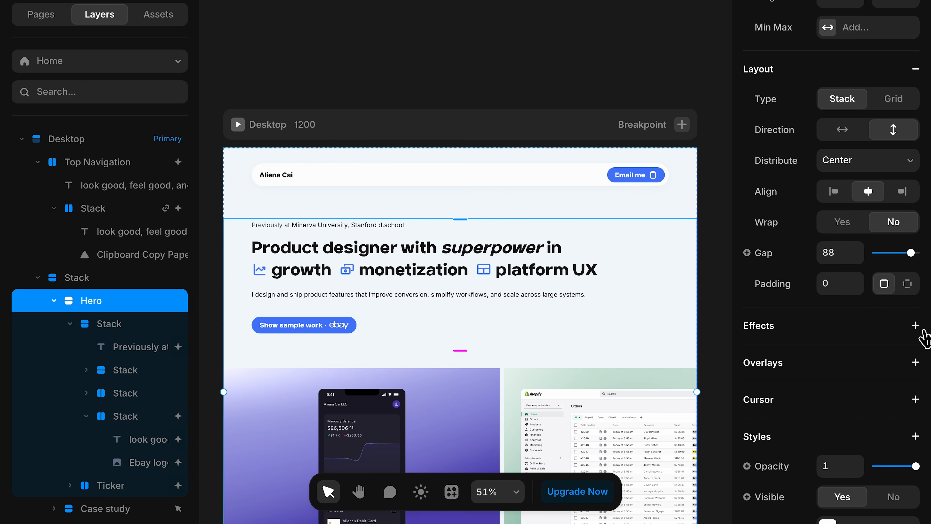
click(915, 326)
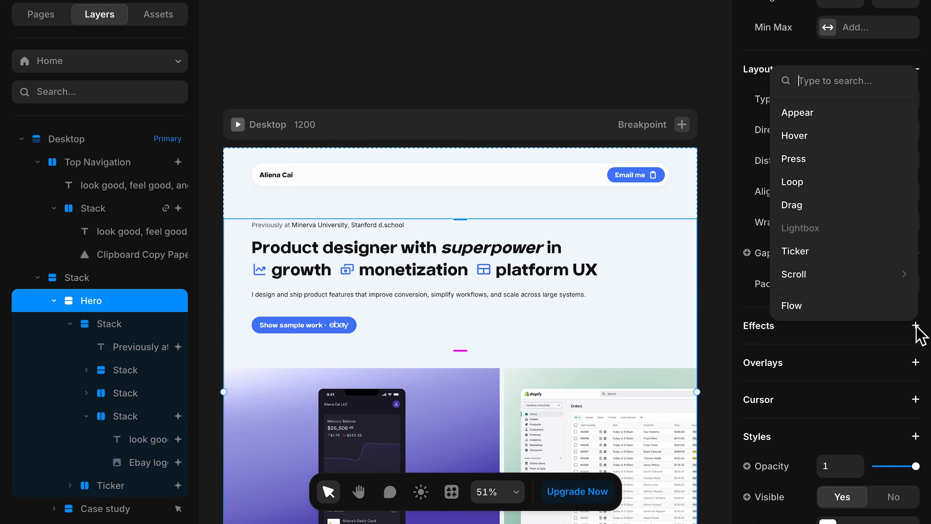
click(843, 113)
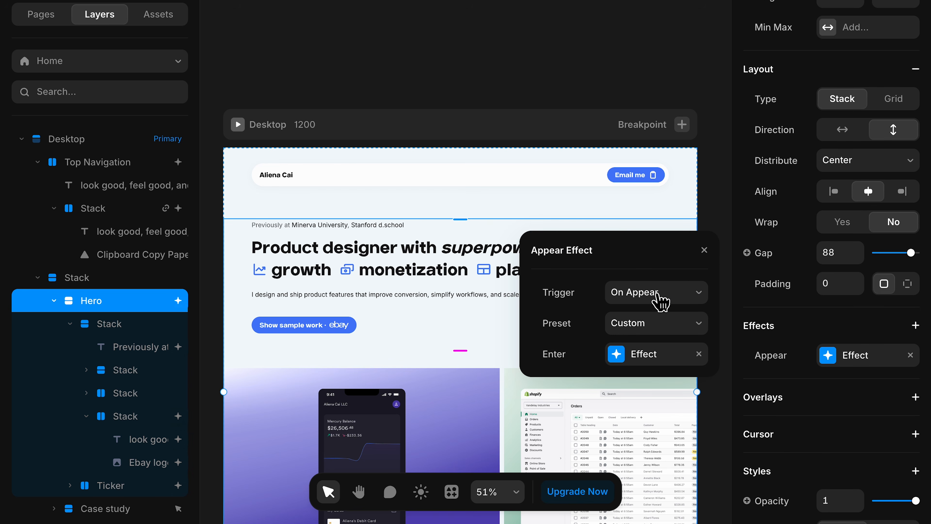
click(655, 298)
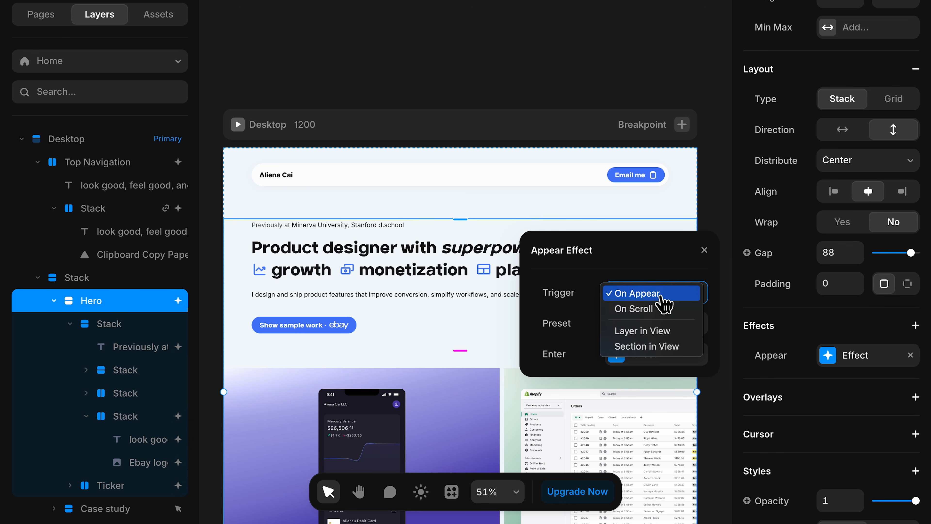
click(706, 253)
click(706, 253)
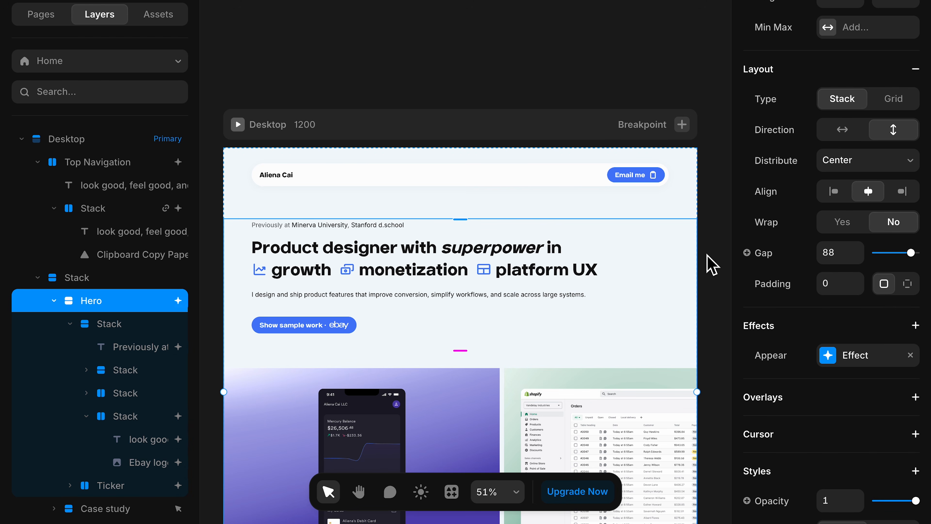
Give the Case study stack an Appear effect triggered by Layer in View.
scroll(713, 264, down, 10)
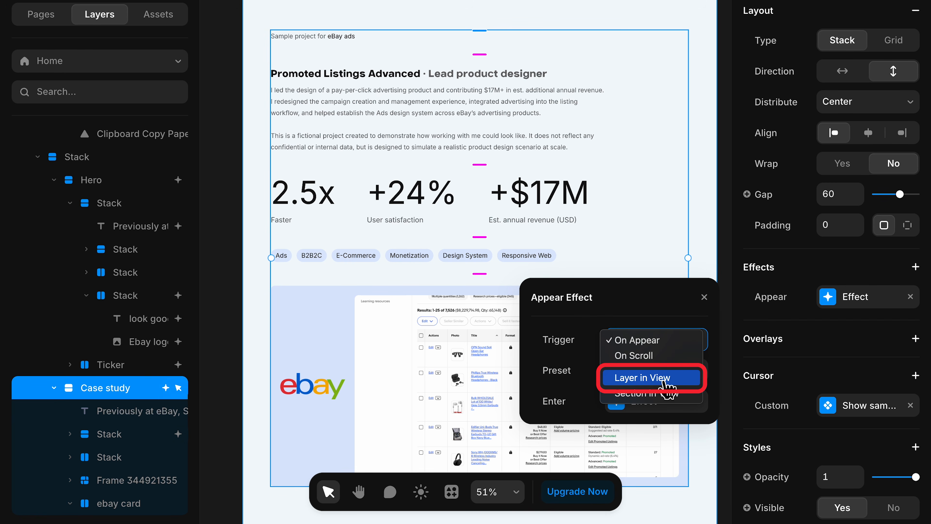
click(667, 381)
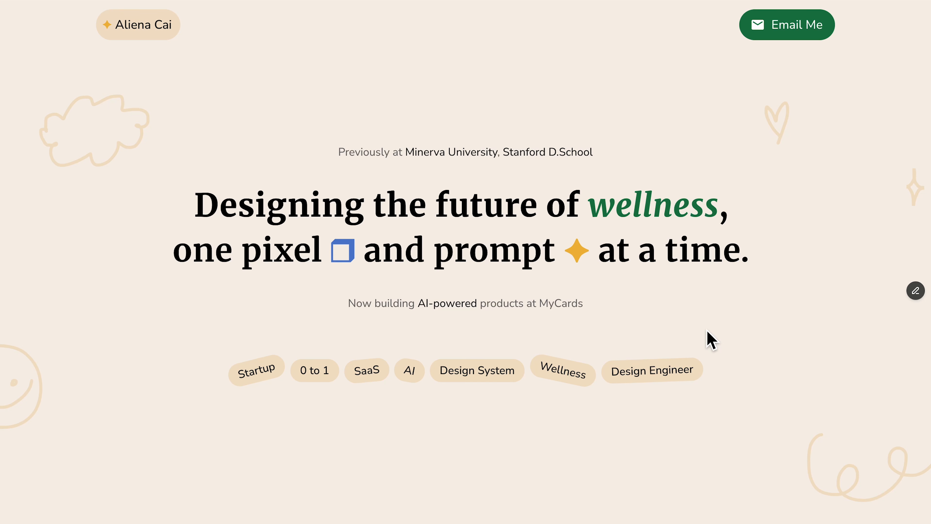
Examine the scrolling behavior of the wellness portfolio and the dark landing-page portfolio in preview, from hero to featured project.
scroll(711, 340, down, 15)
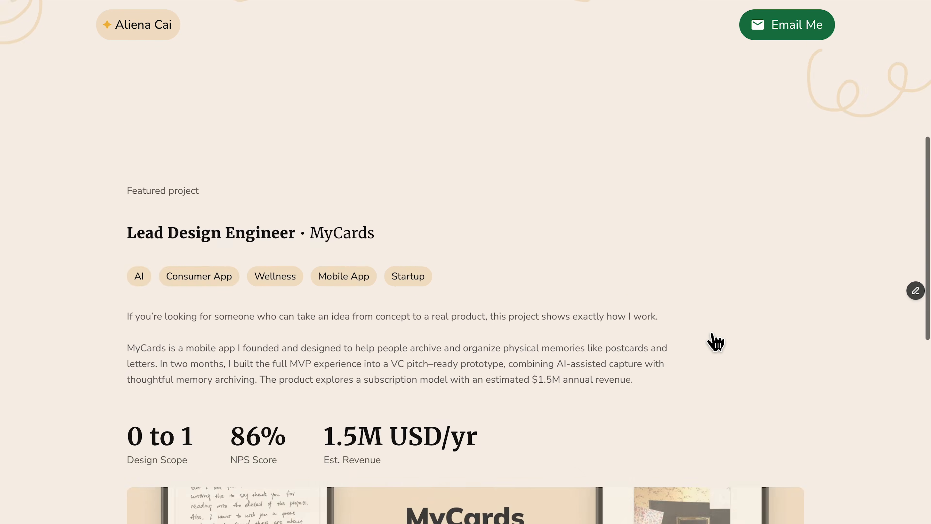
scroll(713, 340, down, 1)
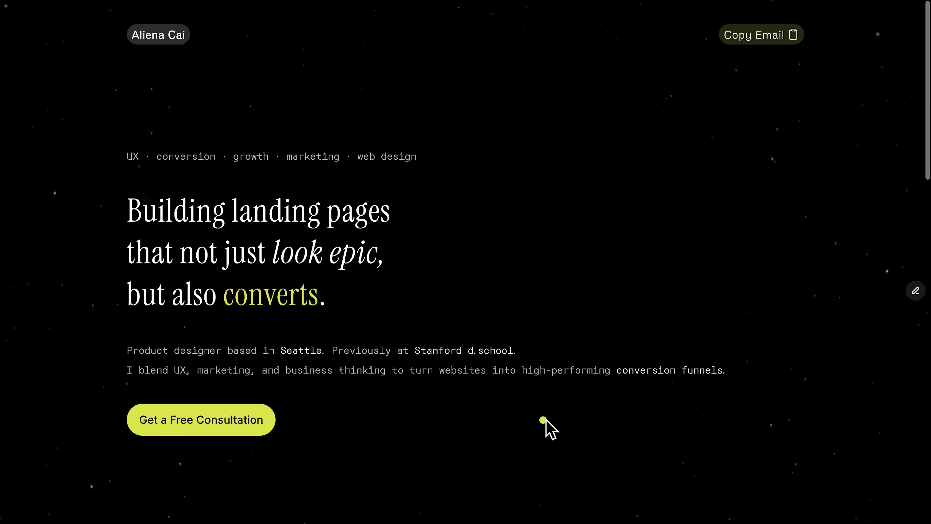
scroll(545, 421, down, 10)
scroll(542, 416, down, 3)
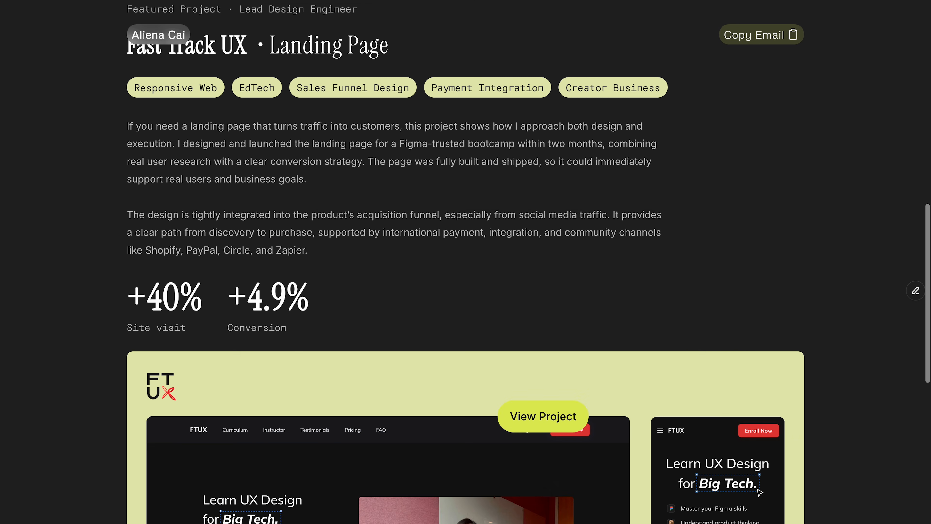
scroll(605, 296, down, 5)
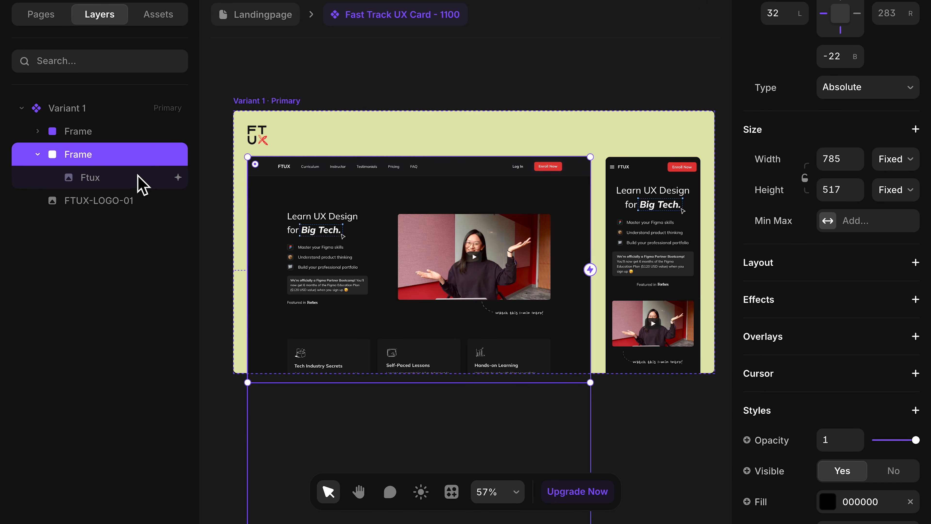
Inspect the Hover effect settings of the Ftux image inside the Fast Track UX Card component.
click(141, 184)
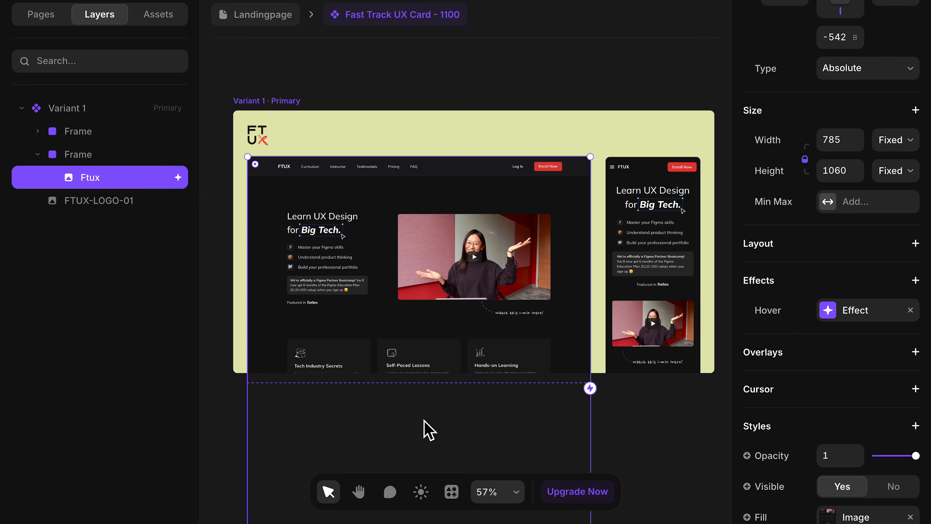
click(850, 319)
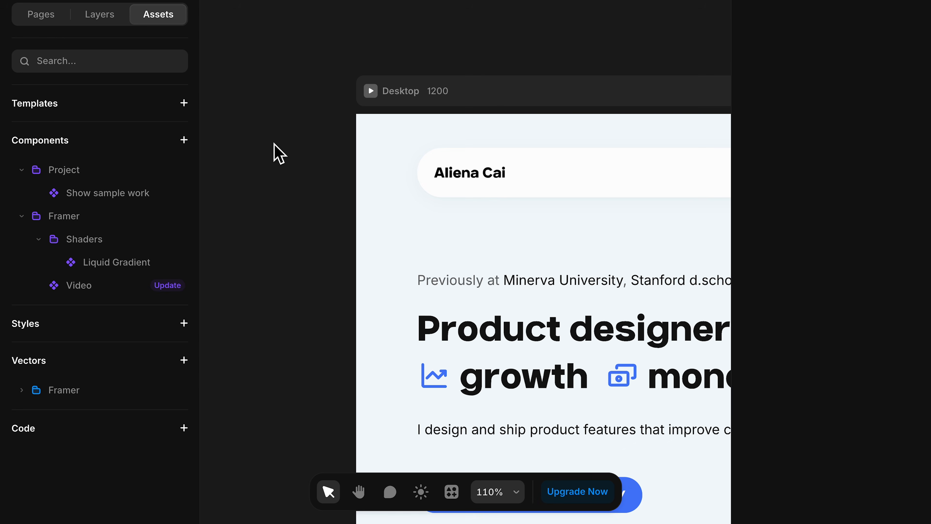
Draw a circle on the canvas outside the Desktop frame and set its size to 16 by 16.
key(o)
drag(267, 124, 305, 161)
click(829, 184)
text(16)
key(Return)
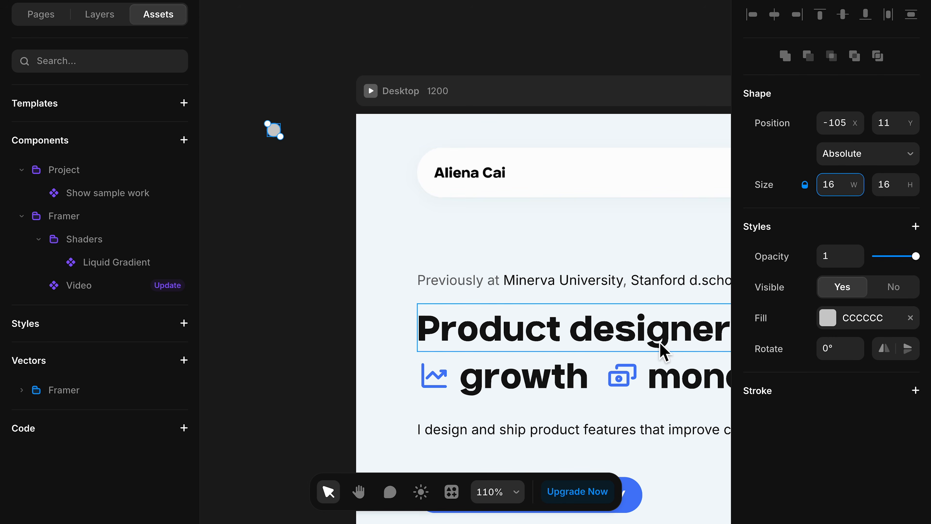
Fill the small circle with the site's blue, 487CF9.
scroll(661, 349, down, 3)
click(828, 317)
click(451, 427)
scroll(260, 41, up, 5)
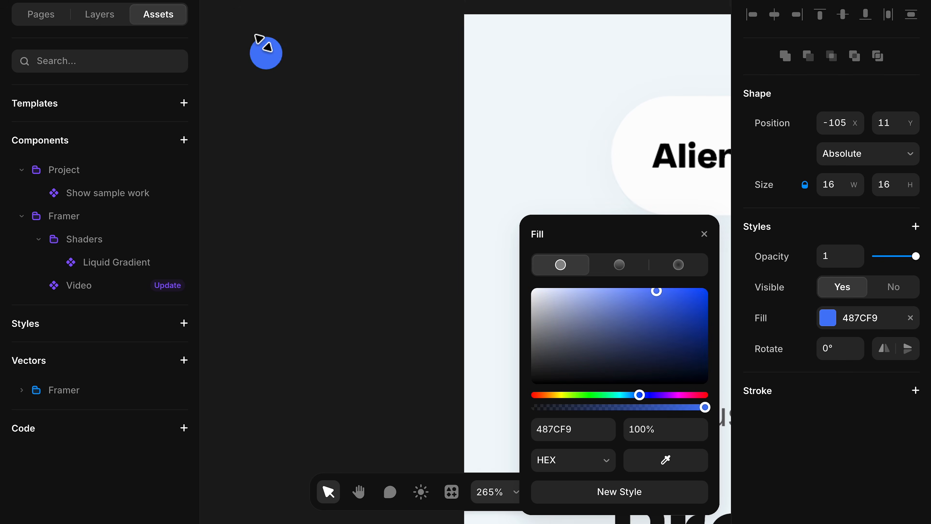
Wrap the blue circle in a frame and turn that frame into a component named Custom Cursor.
right_click(261, 59)
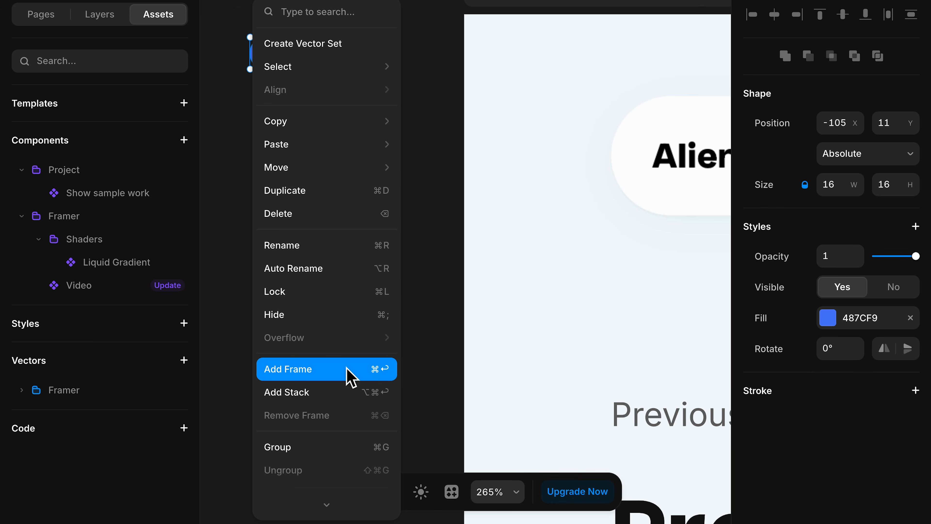
click(350, 378)
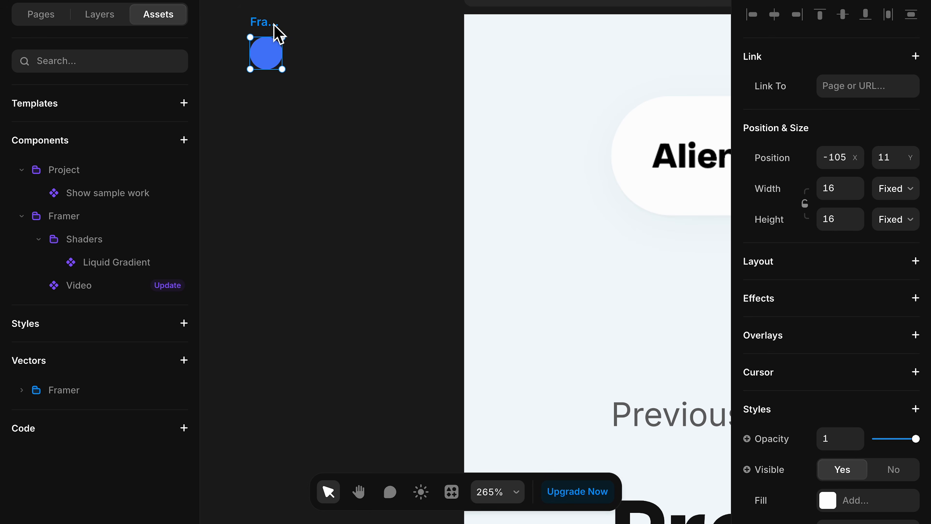
right_click(268, 26)
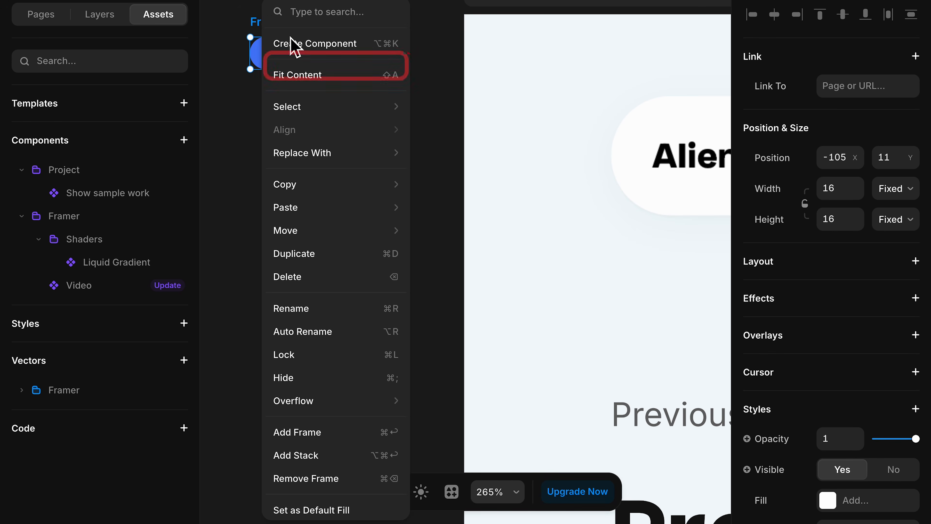
click(322, 55)
text(Custom Cursor)
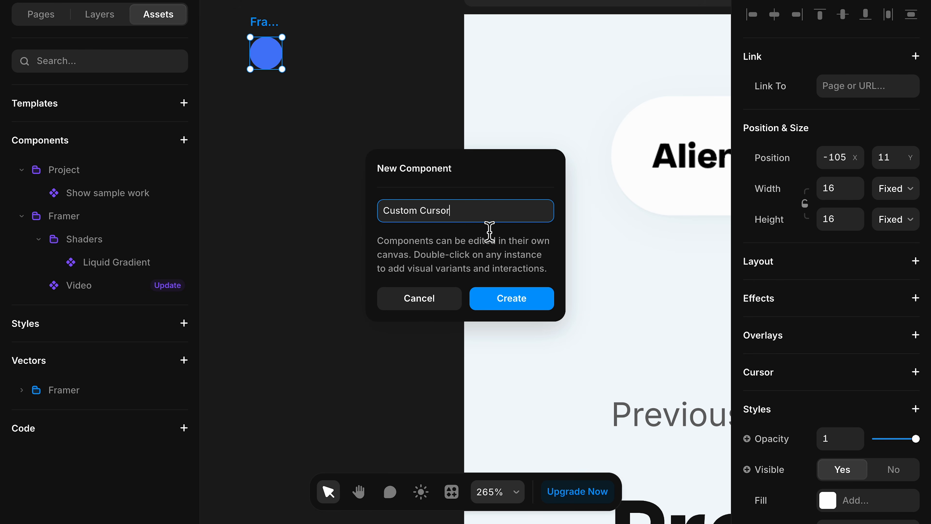
click(528, 305)
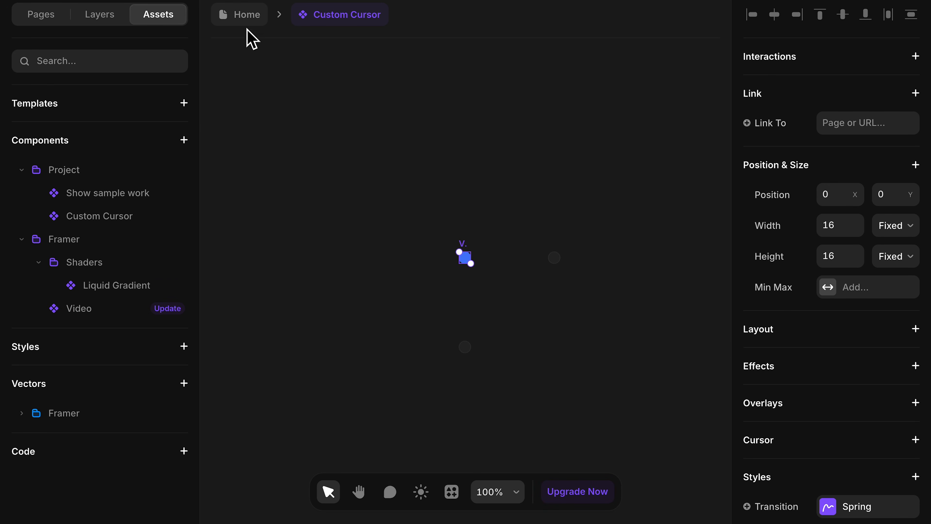
On the Home page's Desktop breakpoint, add a custom cursor using the Custom Cursor component in Follow mode.
click(246, 16)
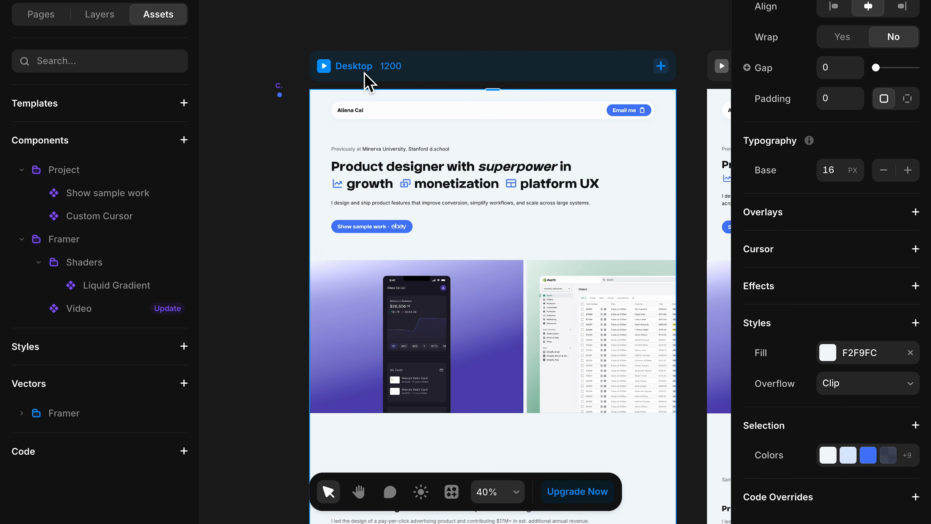
click(837, 255)
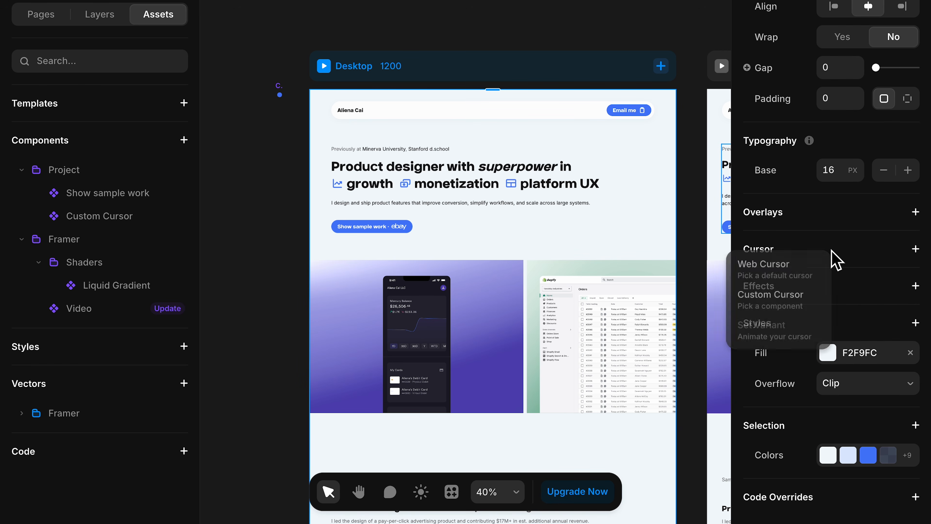
click(791, 306)
click(691, 327)
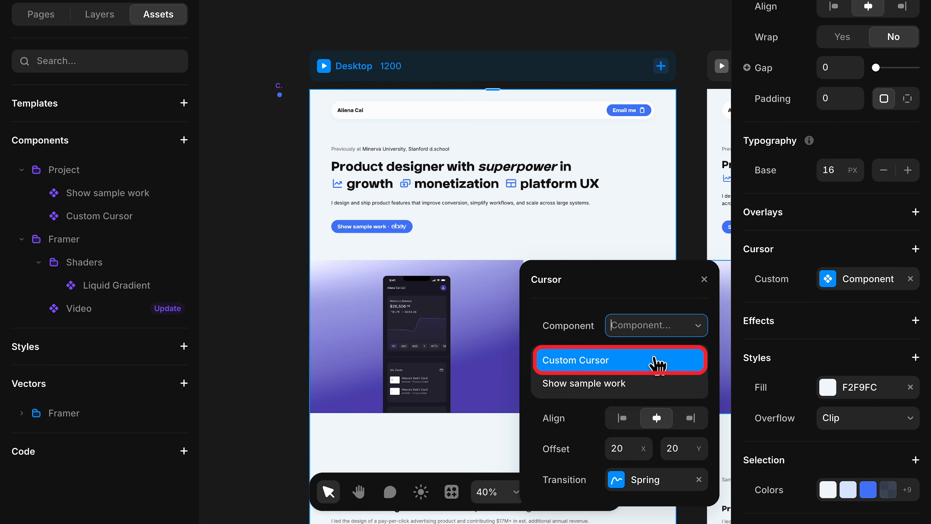
click(658, 361)
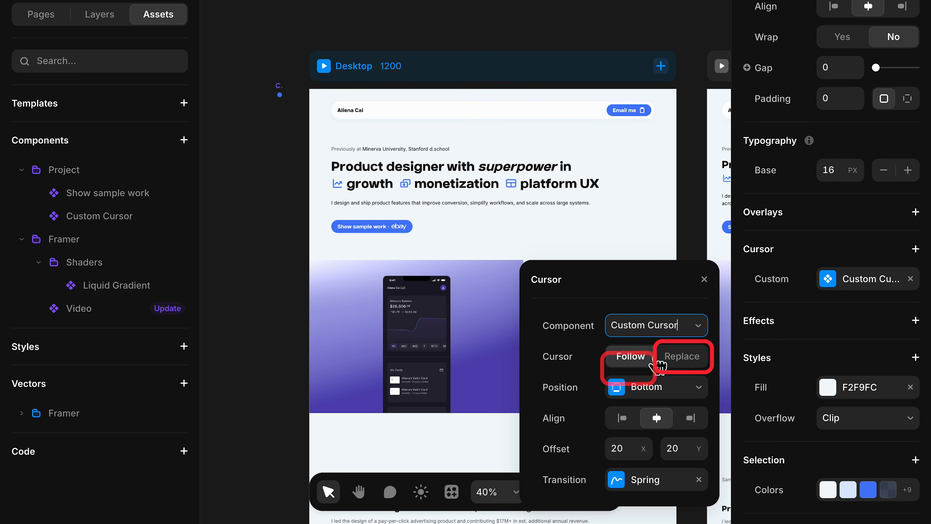
click(678, 360)
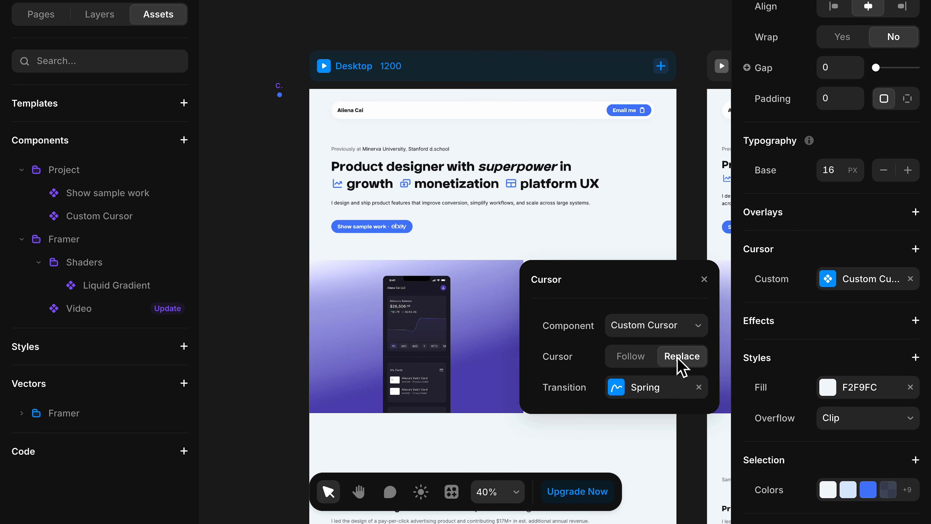
click(644, 361)
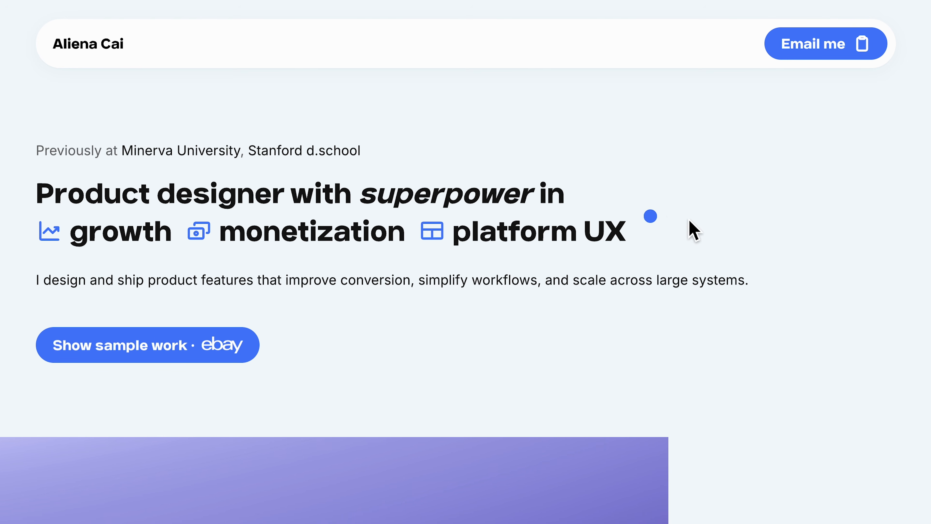
Examine how the custom cursor behaves in the portfolio preview, from the hero to the closing contact section.
scroll(660, 202, down, 10)
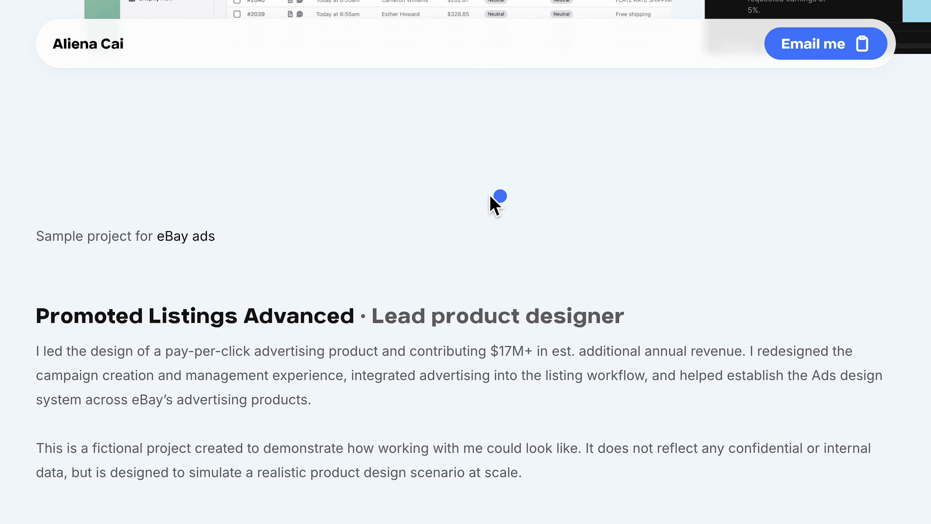
scroll(582, 291, down, 8)
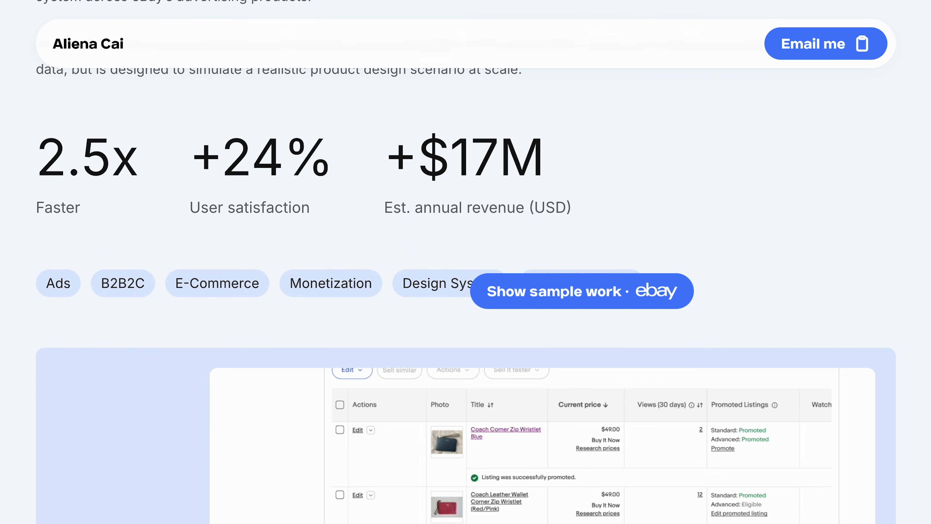
scroll(584, 286, down, 15)
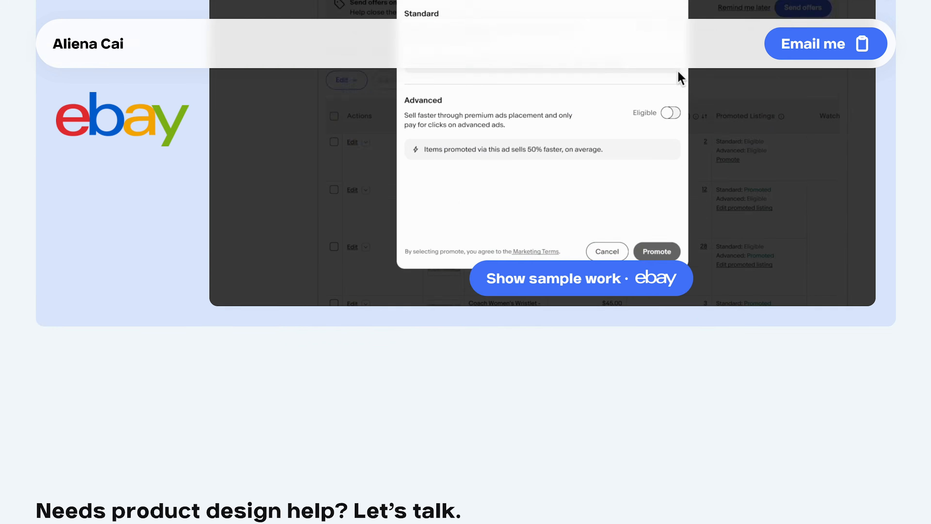
scroll(487, 316, down, 2)
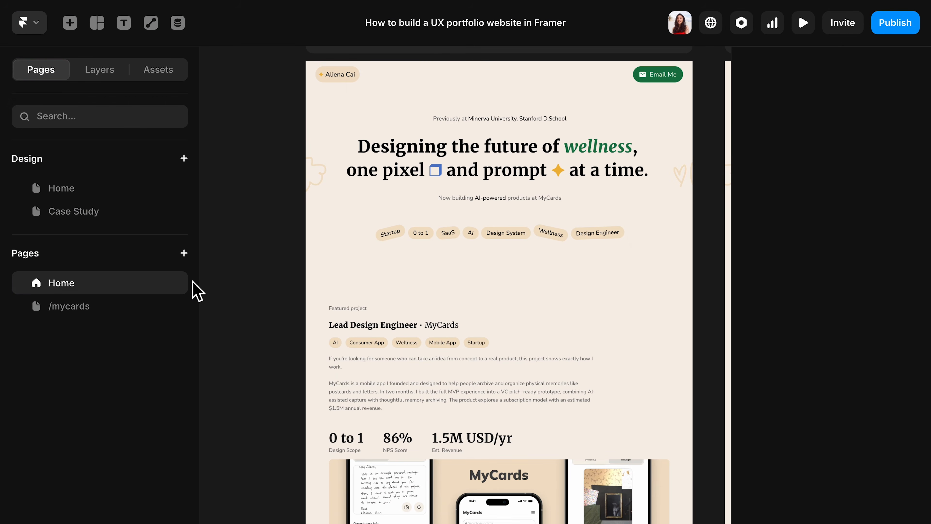
In the general site settings, set the title to the designer's full name followed by "| AI Product Designer & Design Engineer".
right_click(147, 285)
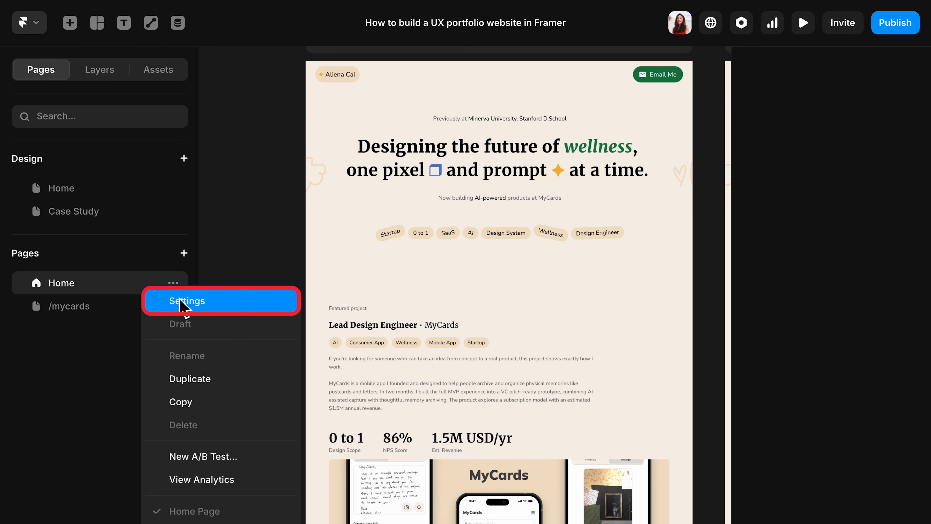
click(182, 305)
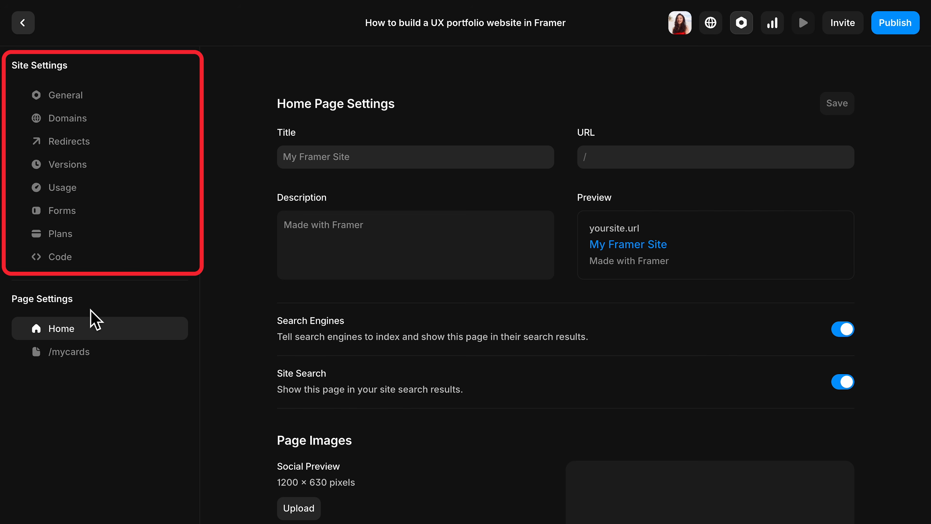
click(87, 103)
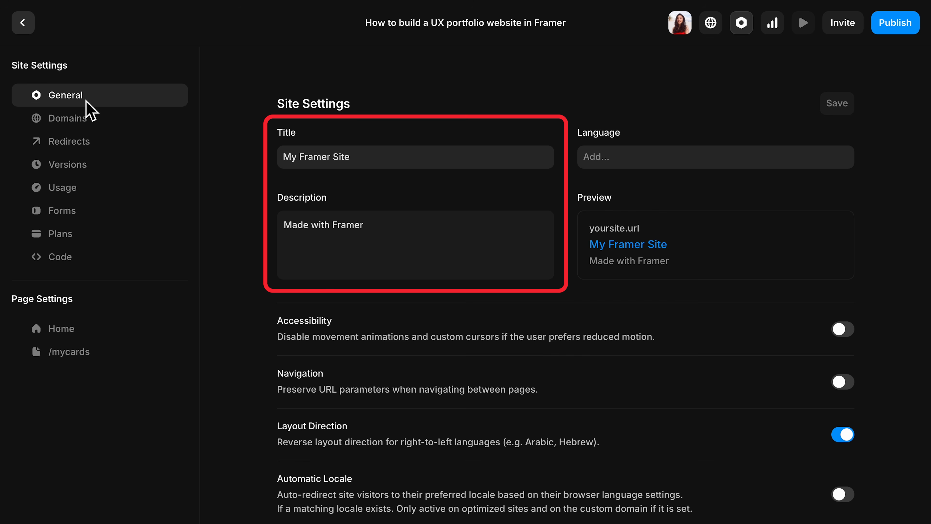
click(326, 165)
text(Aliena Cai | AI Product Designer & Design Engineer)
triple_click(385, 162)
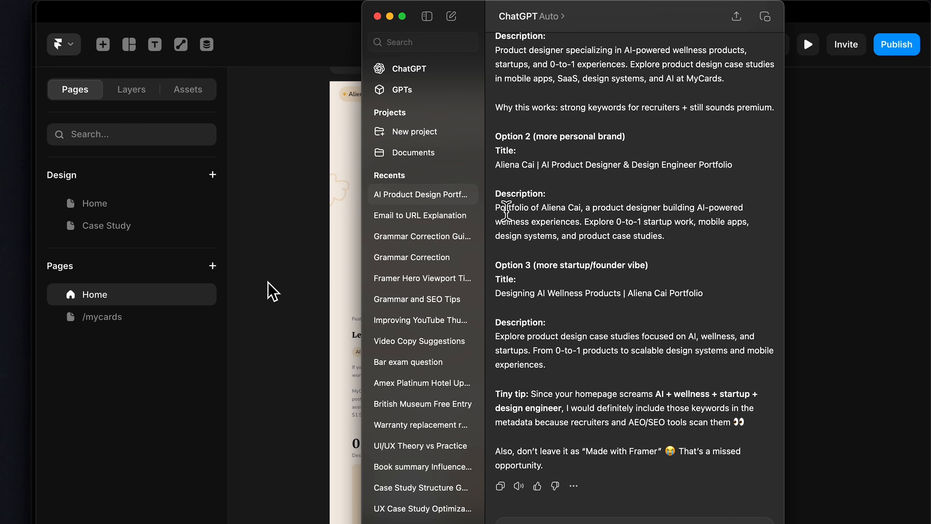
Copy the Option 2 description from ChatGPT and use it to replace the site description in Framer.
drag(496, 208, 676, 254)
key(ctrl+c)
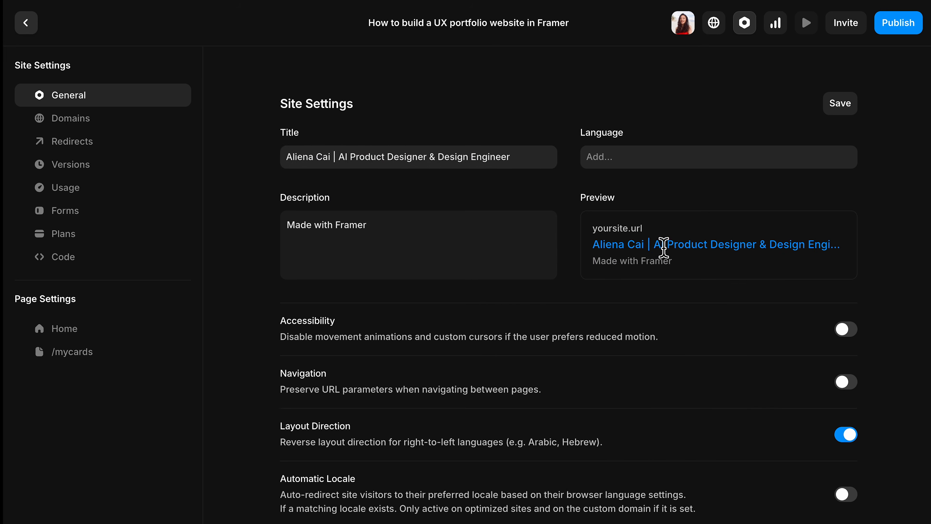
triple_click(476, 244)
key(ctrl+v)
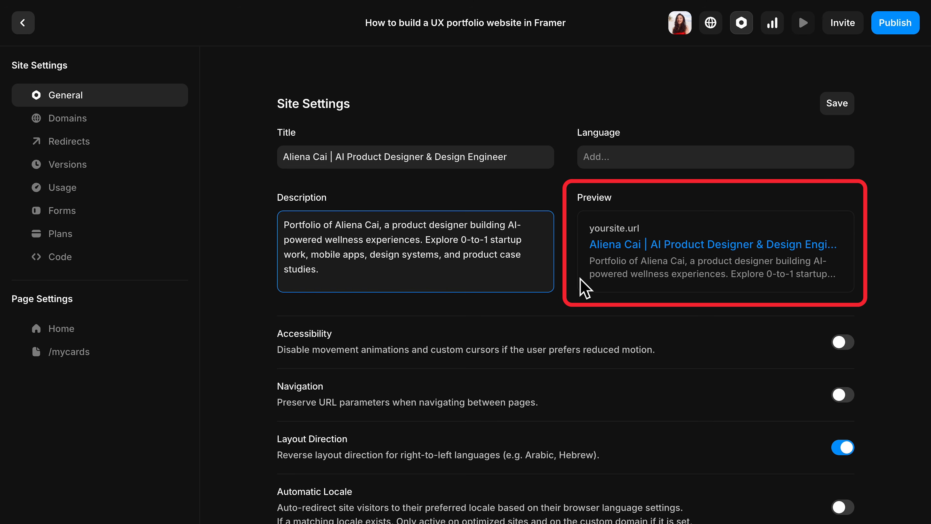
Upload a green star favicon for light mode and a white star favicon for dark mode.
scroll(683, 390, down, 5)
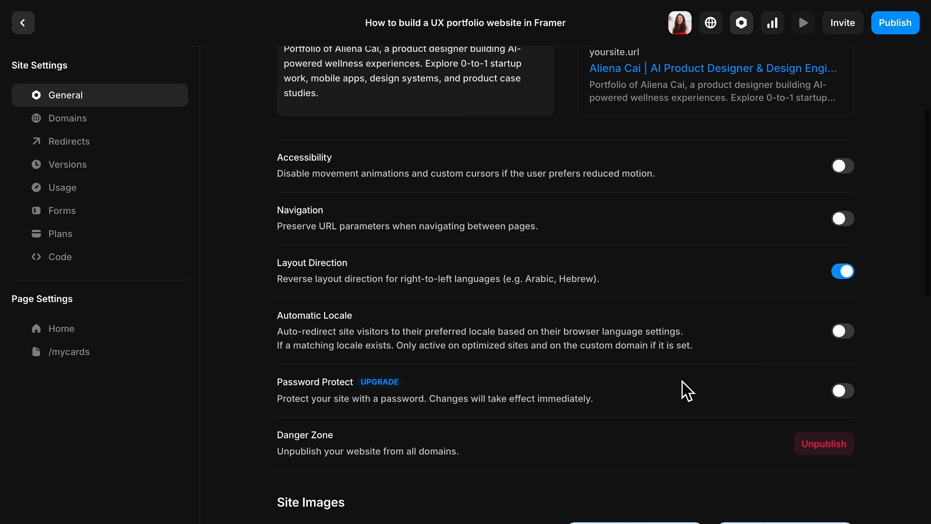
scroll(683, 390, down, 7)
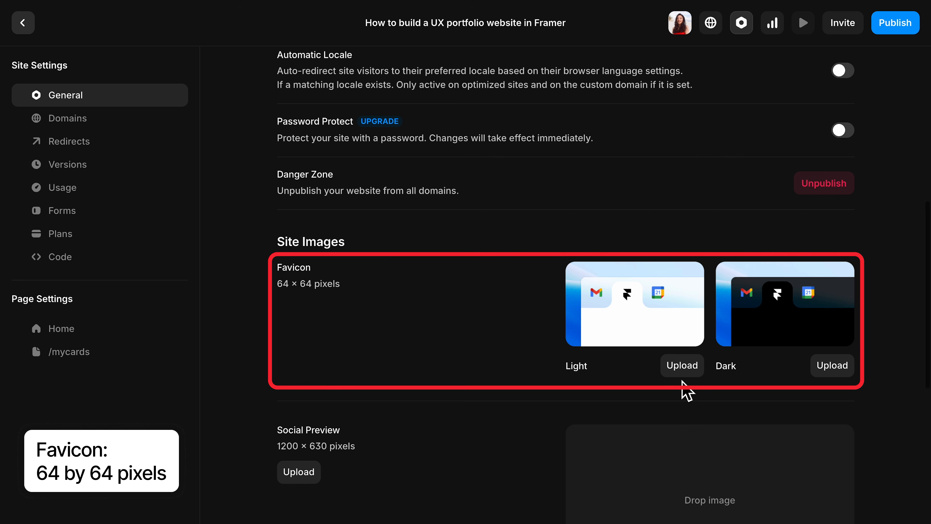
click(683, 366)
click(835, 372)
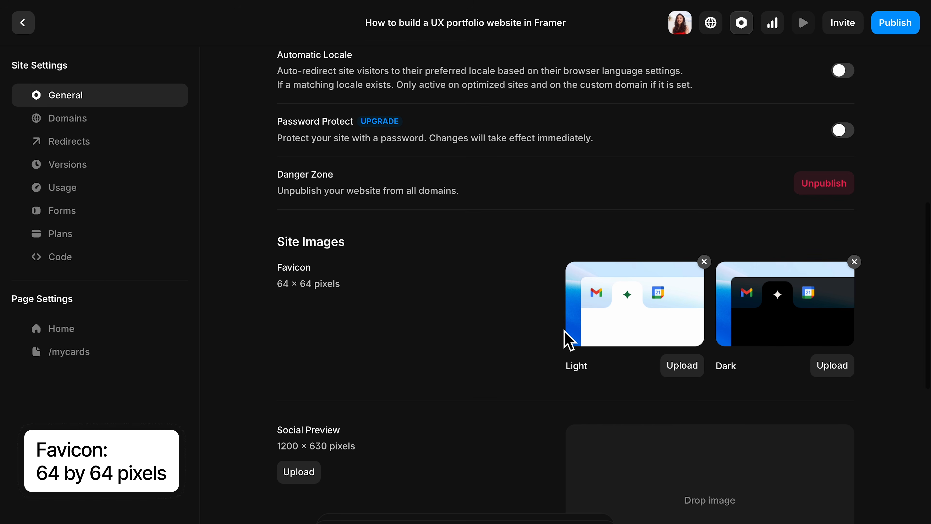
Upload the social preview image and the green star Apple touch icon, and save the site settings.
scroll(565, 332, down, 5)
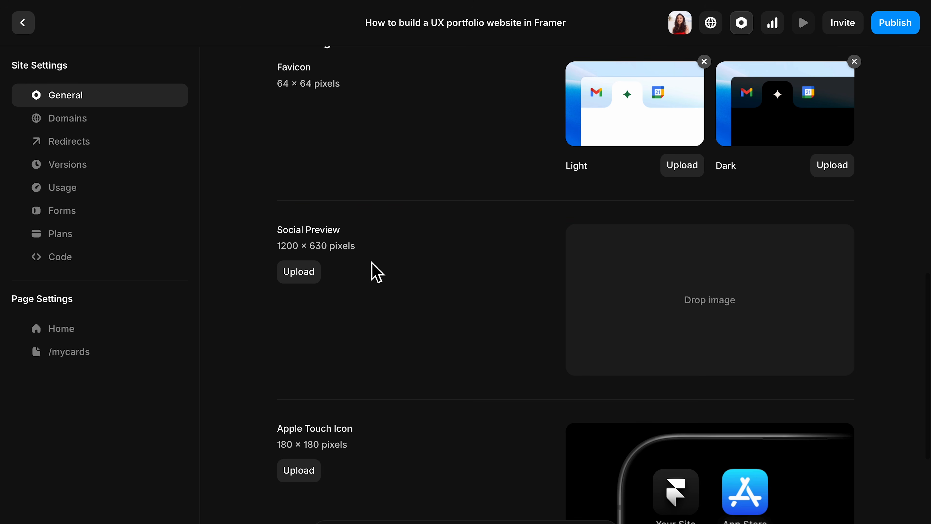
click(303, 273)
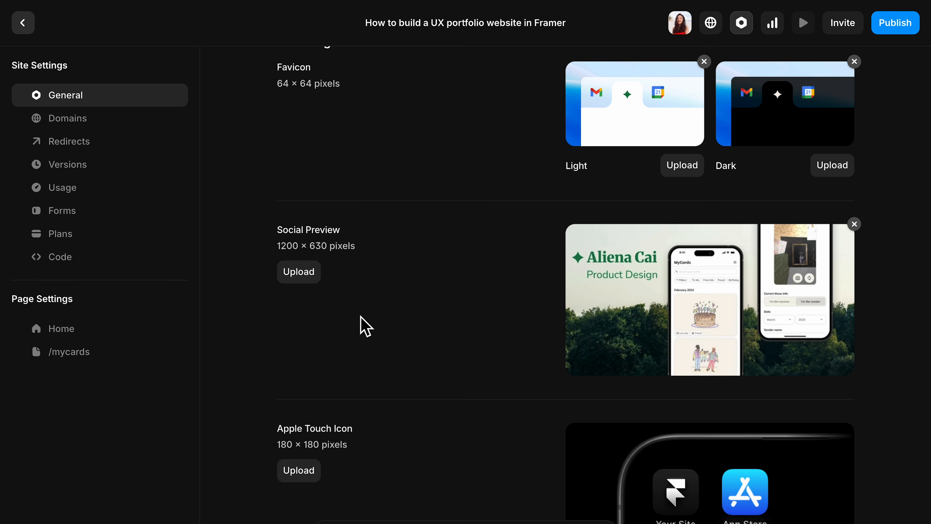
scroll(365, 326, down, 5)
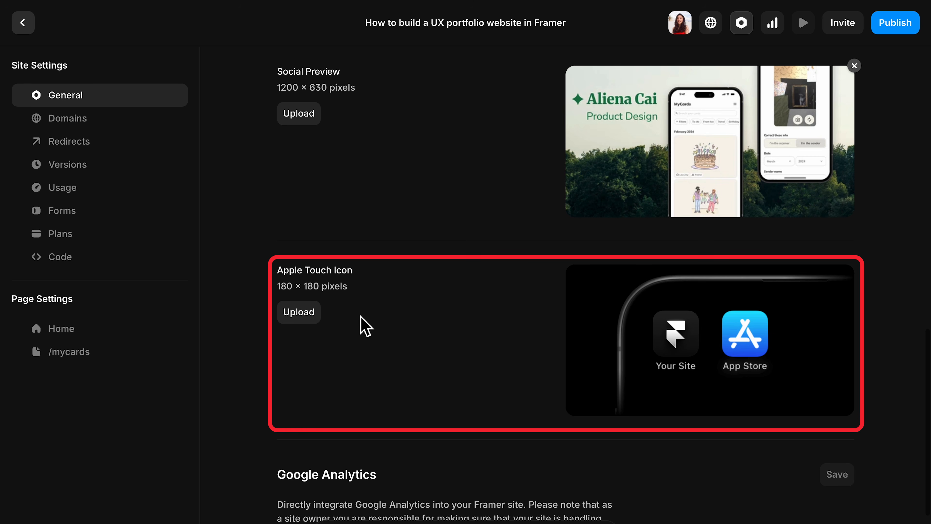
click(318, 323)
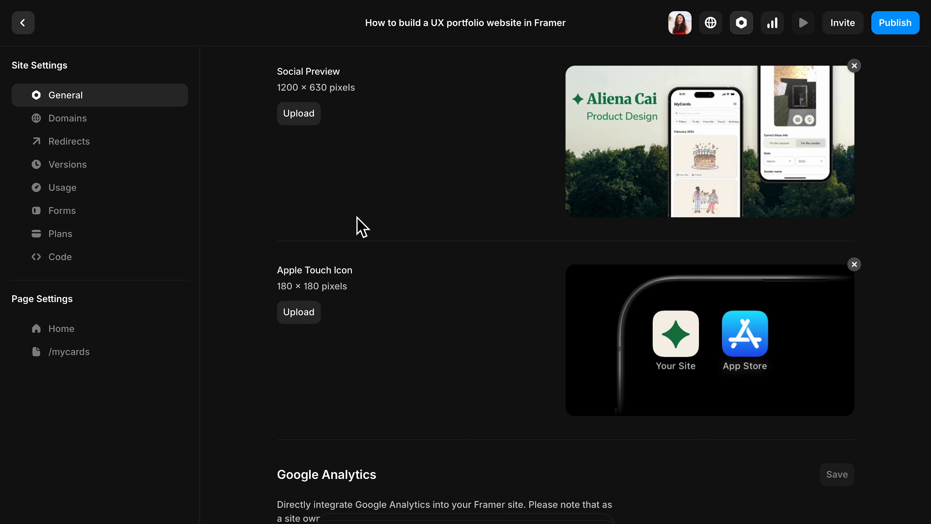
scroll(707, 297, up, 15)
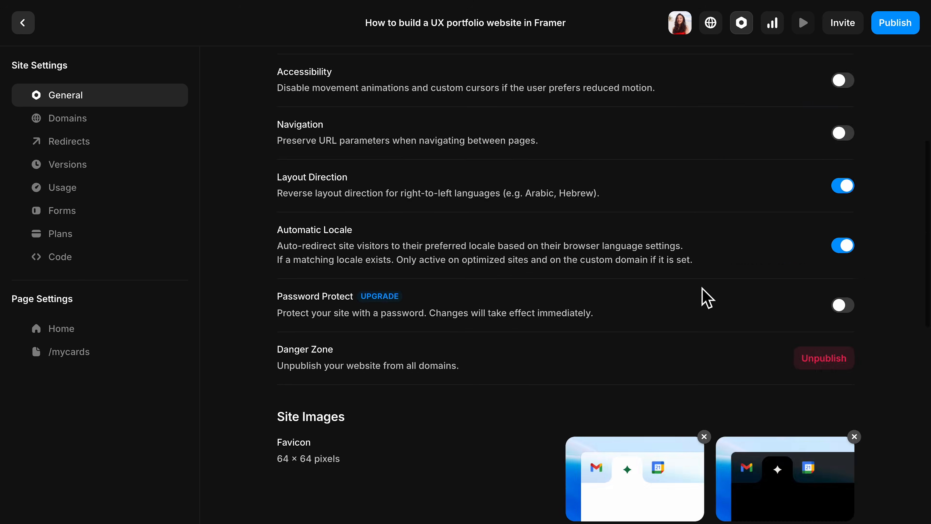
click(848, 114)
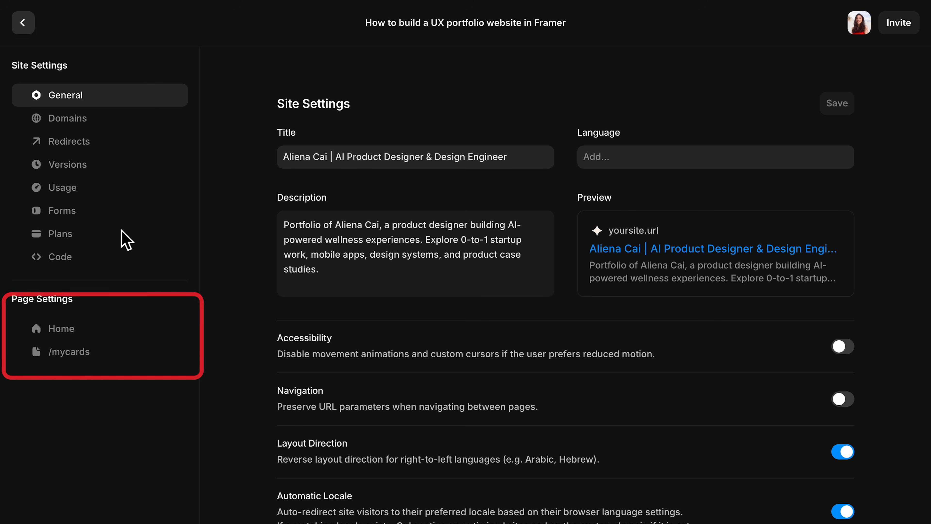
Review the individual page settings of the Home and /mycards pages.
click(107, 328)
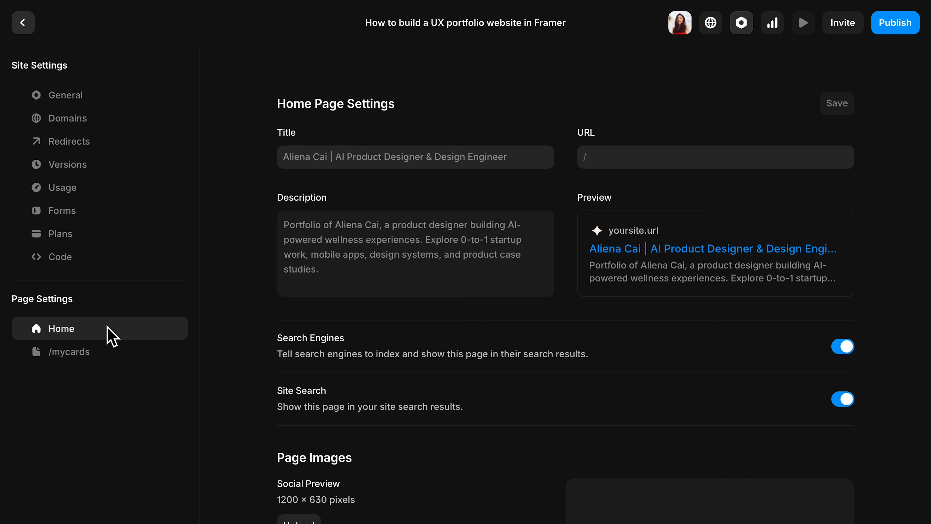
scroll(385, 316, down, 2)
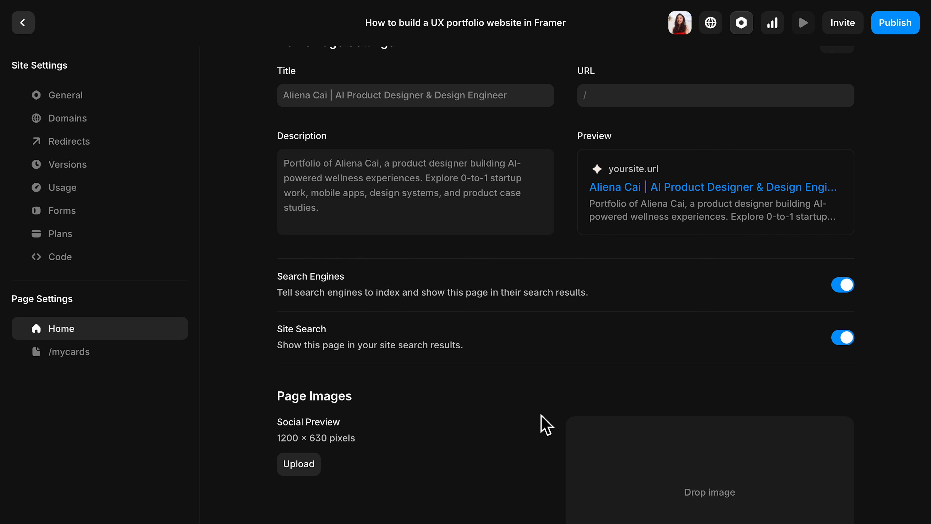
click(107, 352)
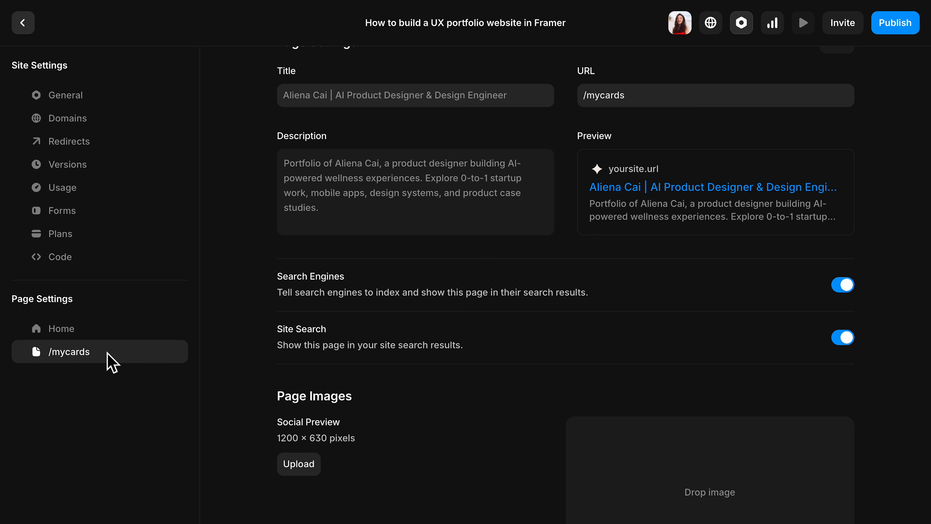
Set the /mycards page title to the designer's name followed by "| MyCards Case Study" and add a description of the AI-powered memory app case study.
click(343, 94)
text(Aliena Cai | MyCards Case Study)
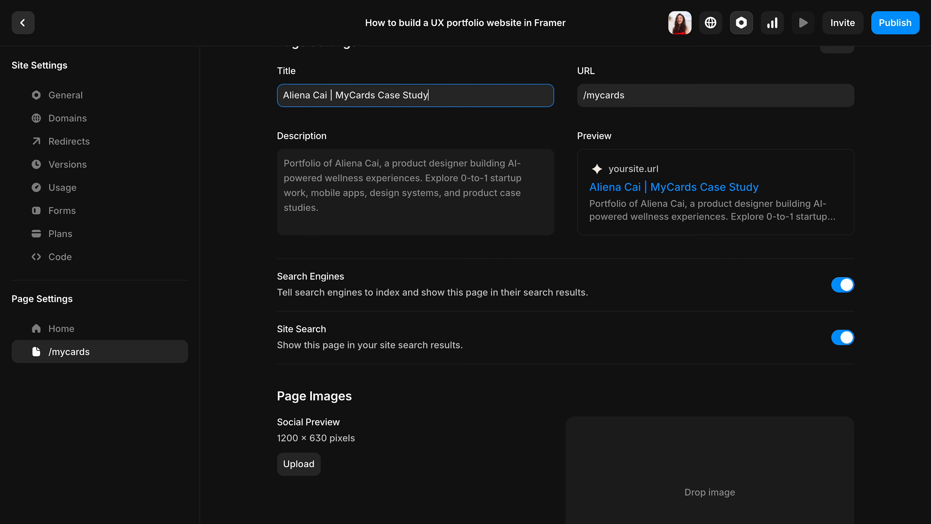
click(343, 178)
text(Explore how I led the design and build of MyCards, an AI-powered digital memory app for preserving and revisiting physical cards. A 0 to 1 product design case study covering product strategy, UX, visual design, and MVP development.)
scroll(396, 235, up, 2)
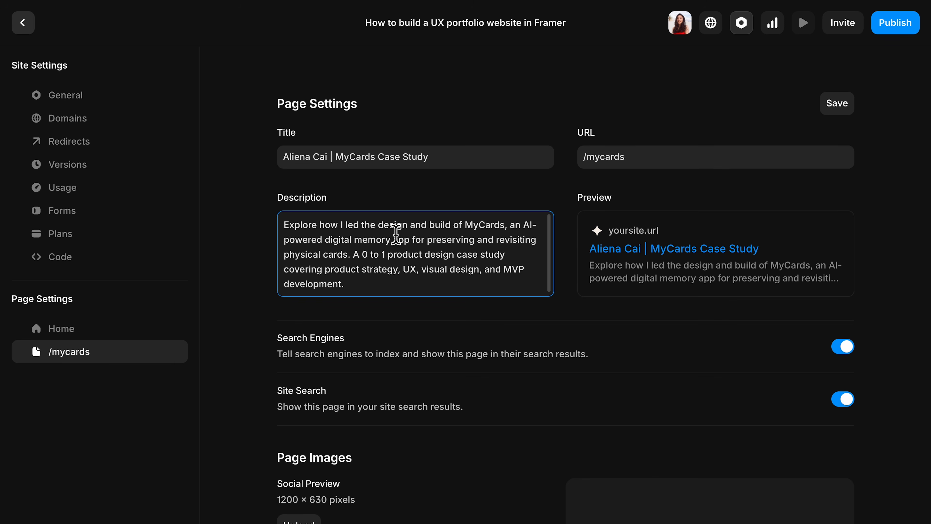
Upload the MyCards social preview image for the /mycards page and save the page settings.
scroll(480, 370, down, 2)
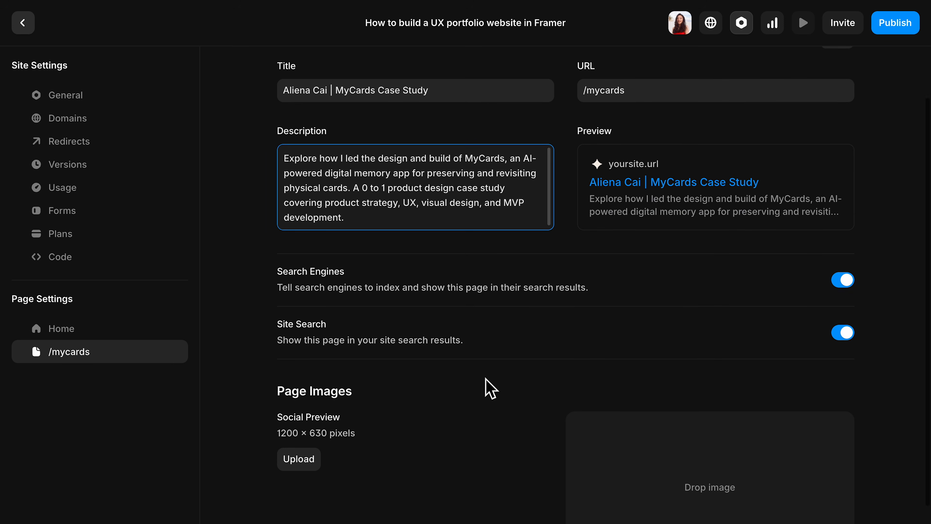
click(316, 463)
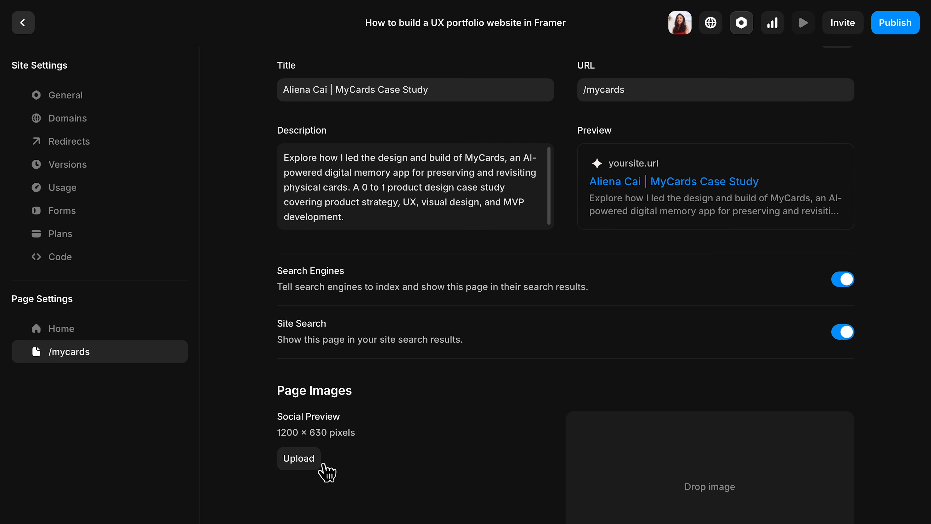
scroll(536, 423, up, 2)
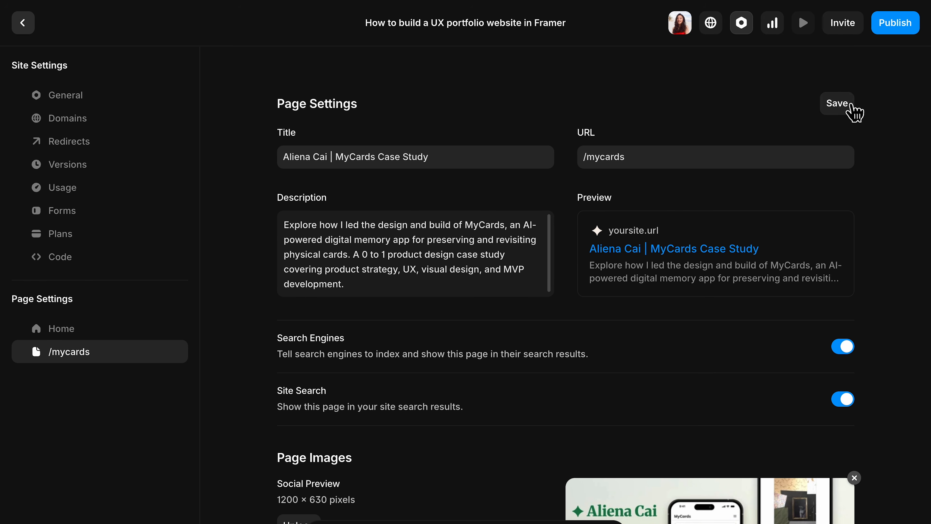
click(844, 100)
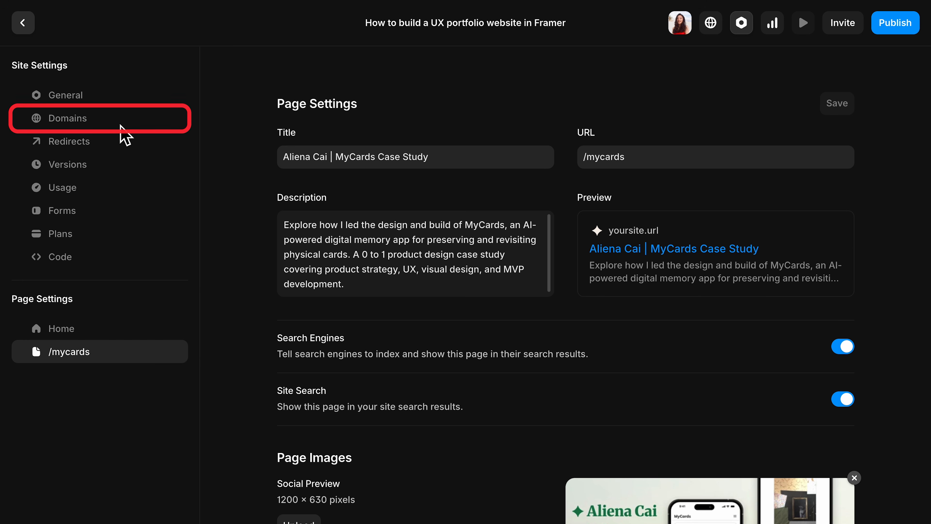
Connect a free .framer.website subdomain using the designer's hyphenated full name.
click(123, 129)
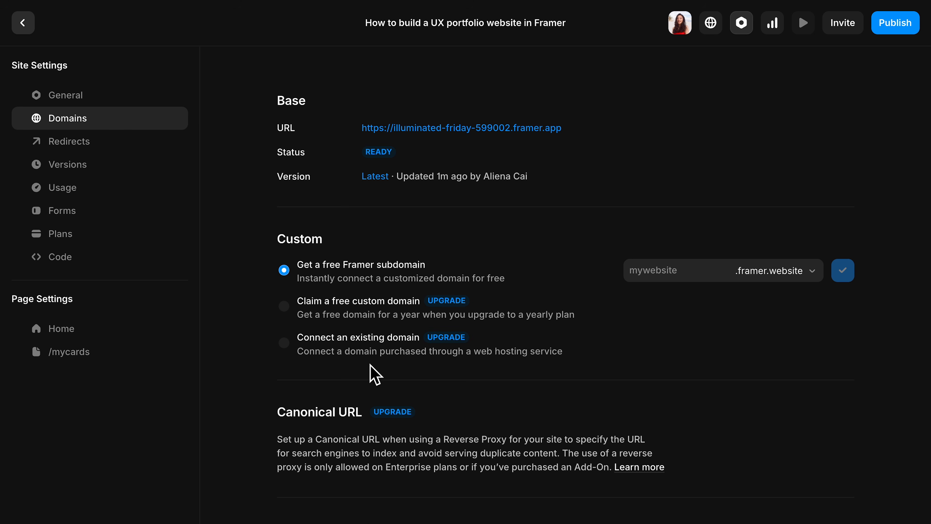
click(705, 279)
text(aliena-cai)
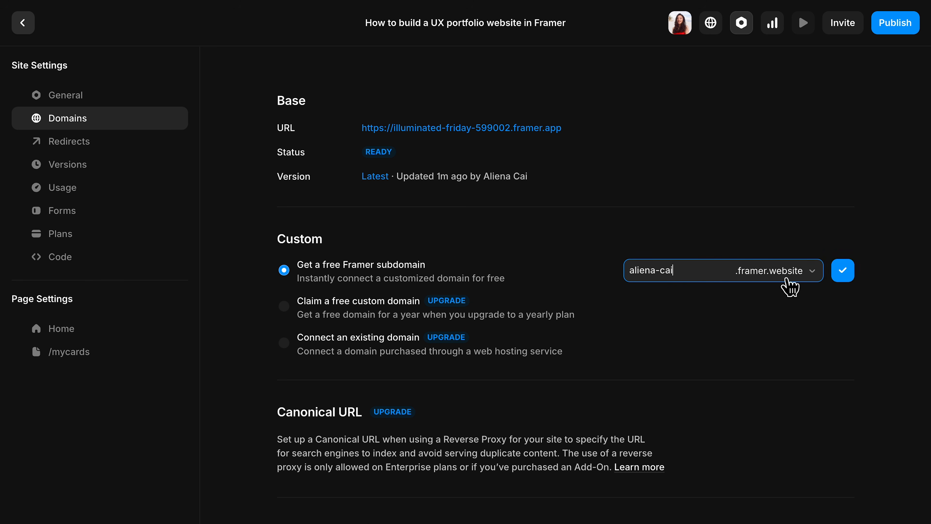
click(843, 272)
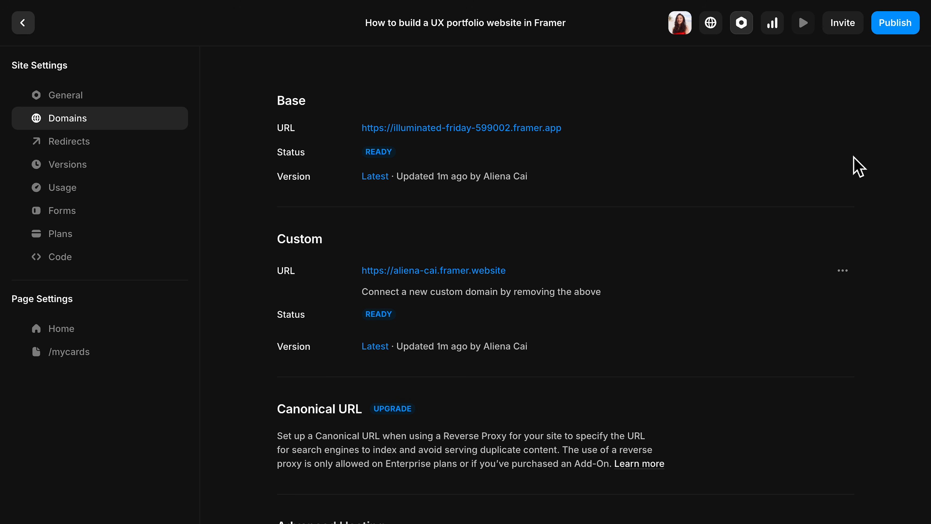
Publish the site update to the custom Framer subdomain and reopen the publishing details.
click(893, 25)
click(845, 169)
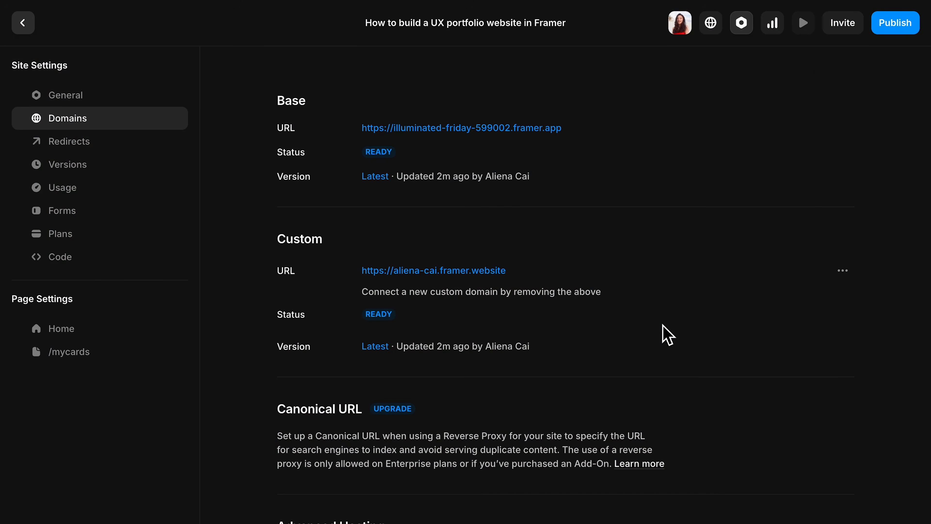
click(905, 26)
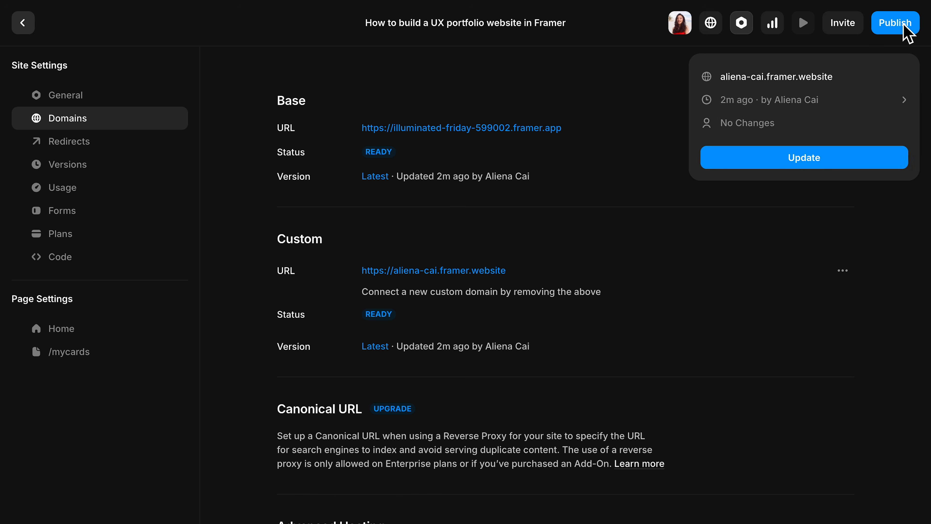